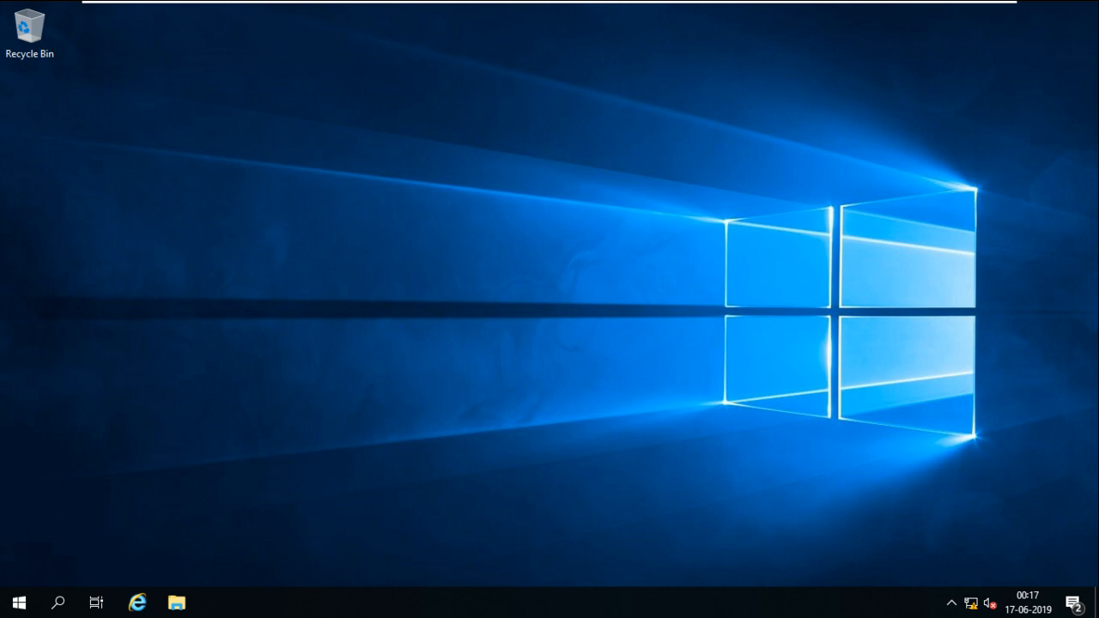
Switch to the V2 virtual machine and open its Network Connections window by running ncpa.cpl.
click(706, 12)
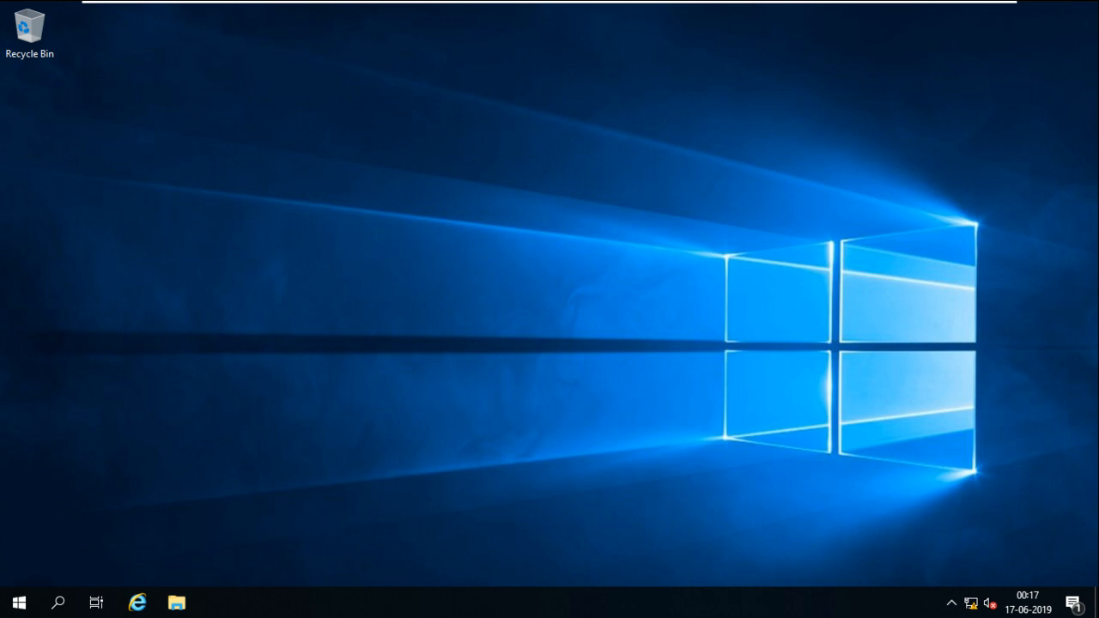
key(super+r)
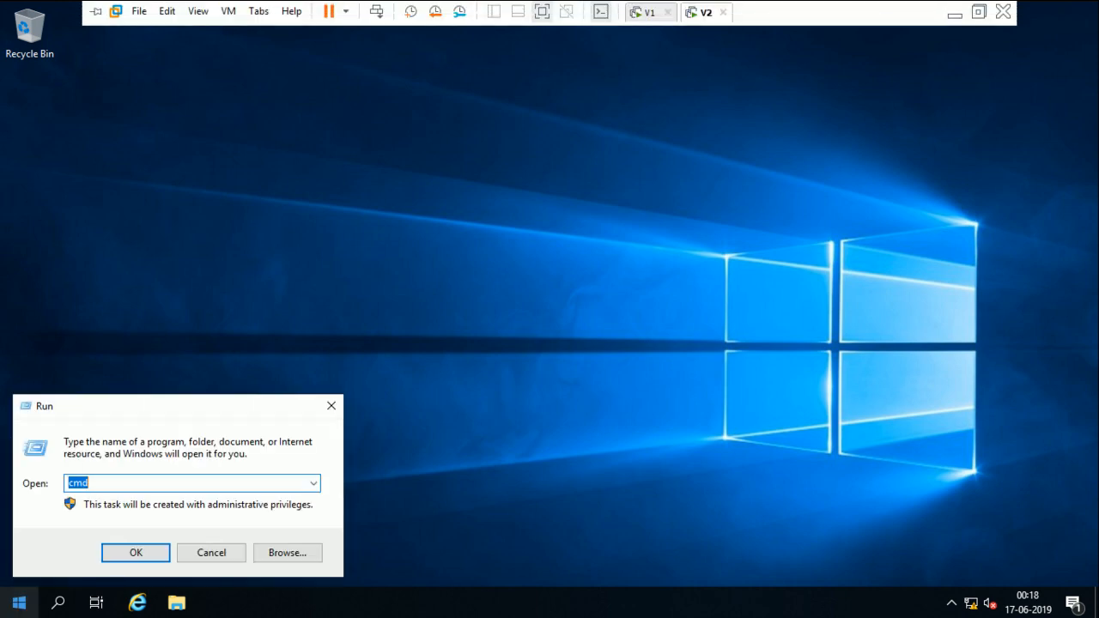
text(ncpa.cpl)
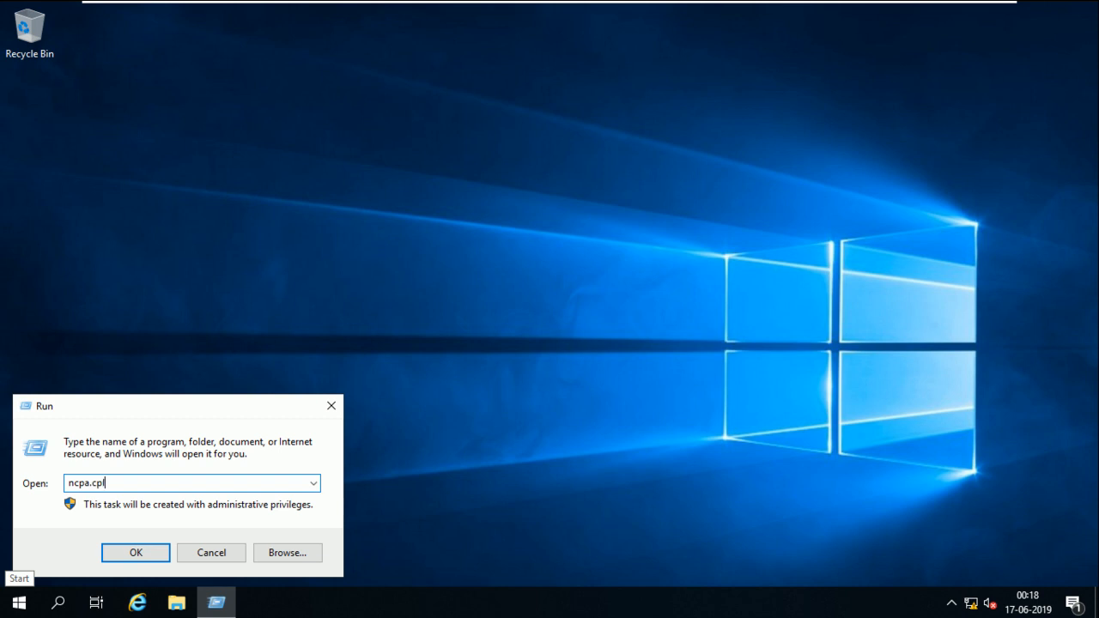
key(Return)
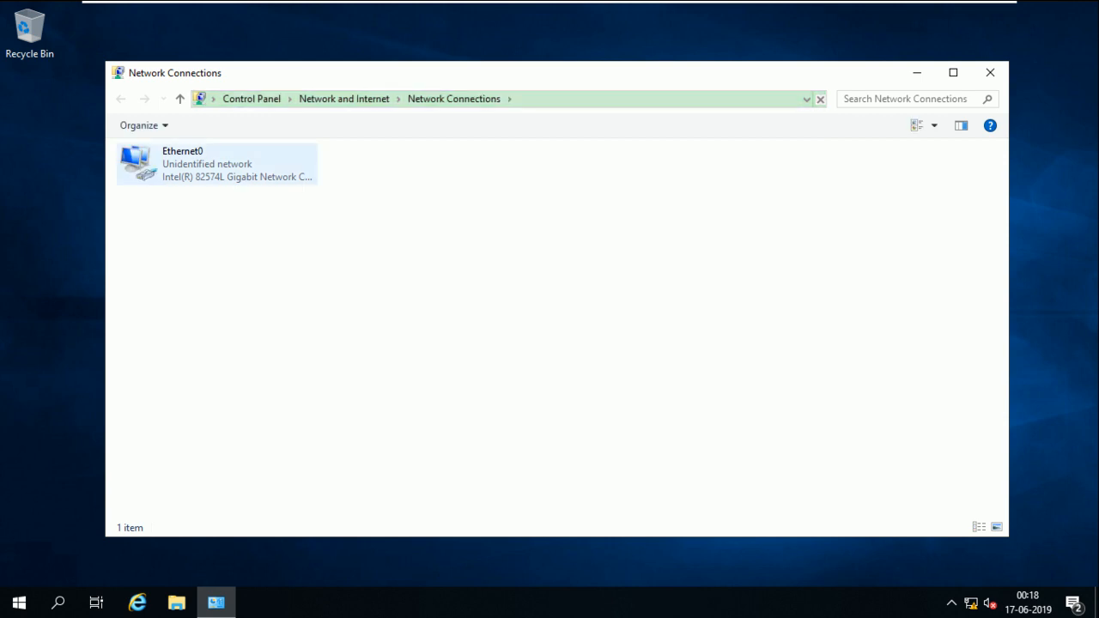
On V1, open the Internet Protocol Version 4 (TCP/IPv4) properties of the Ethernet0 adapter.
click(216, 164)
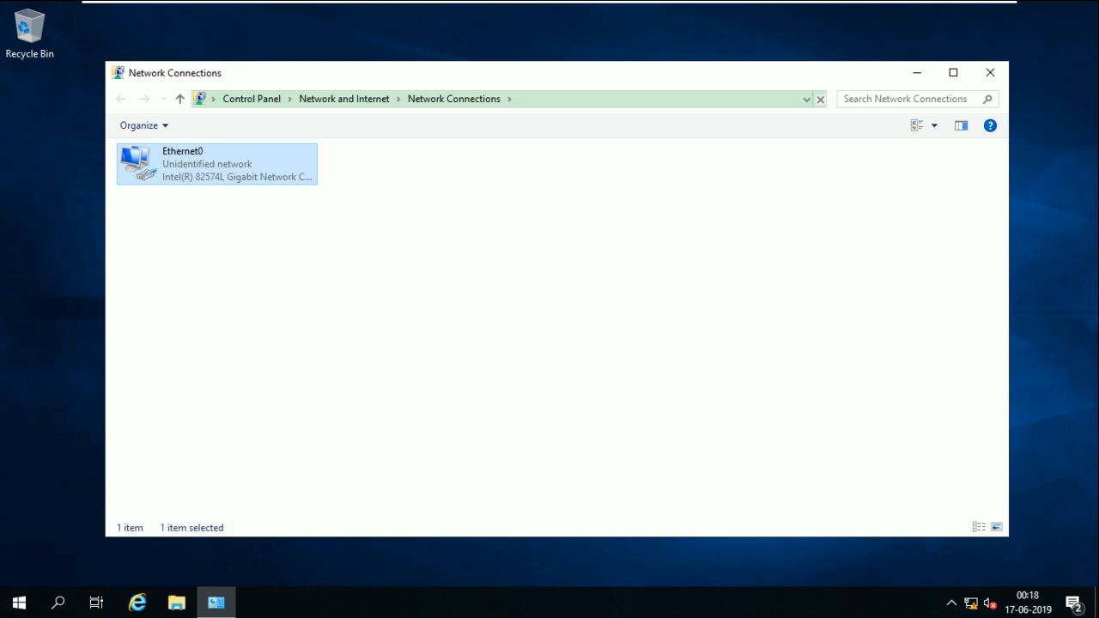
right_click(201, 153)
click(246, 307)
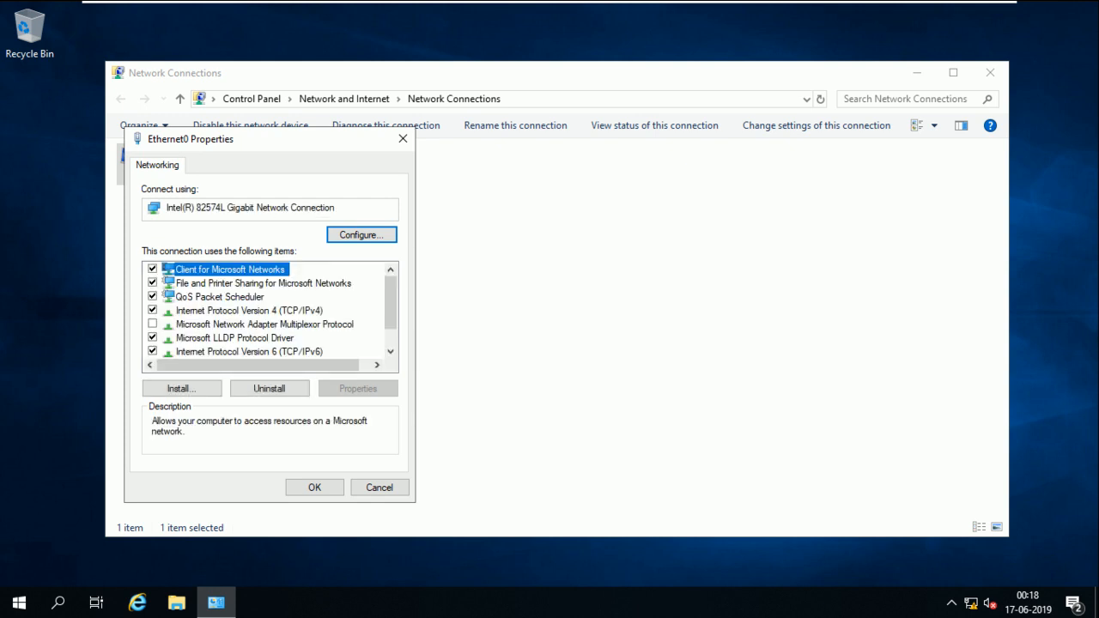
click(249, 311)
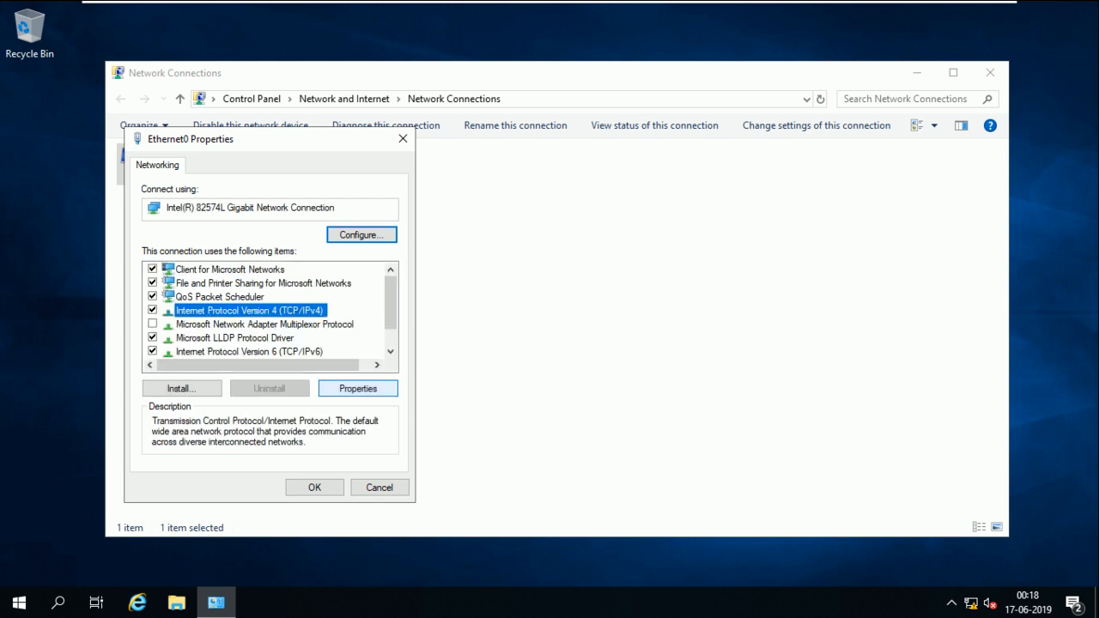
click(358, 389)
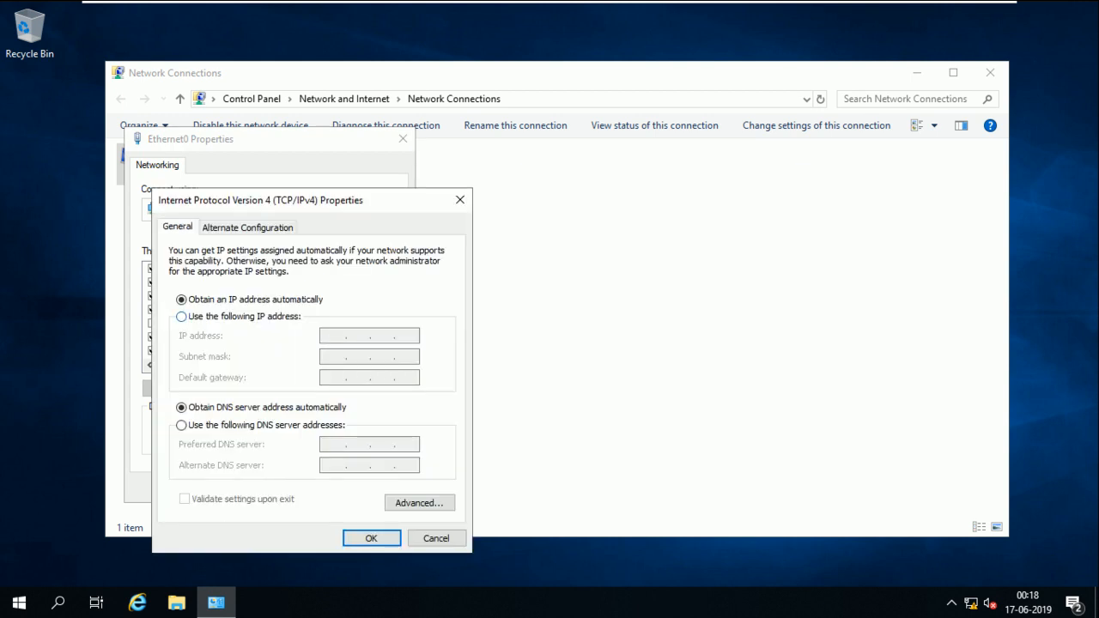
Assign the static IP address 10.10.10.1 with subnet mask 255.0.0.0 and begin the preferred DNS server address with 10.10.10.
click(182, 317)
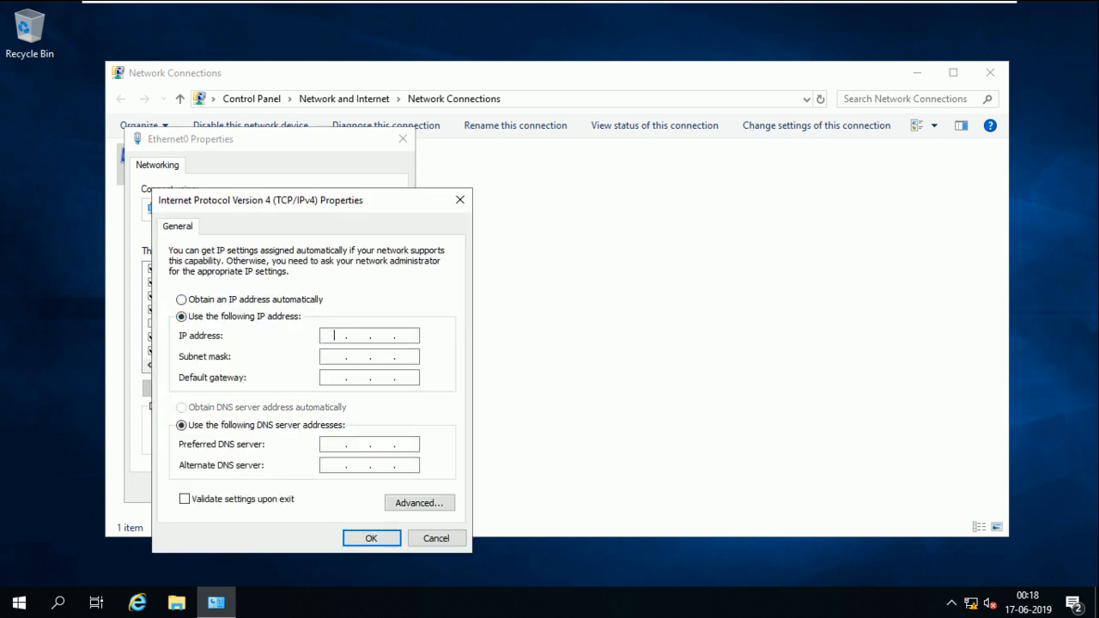
click(334, 335)
text(10.10.10.1)
key(Tab)
key(Tab)
key(Tab)
key(Tab)
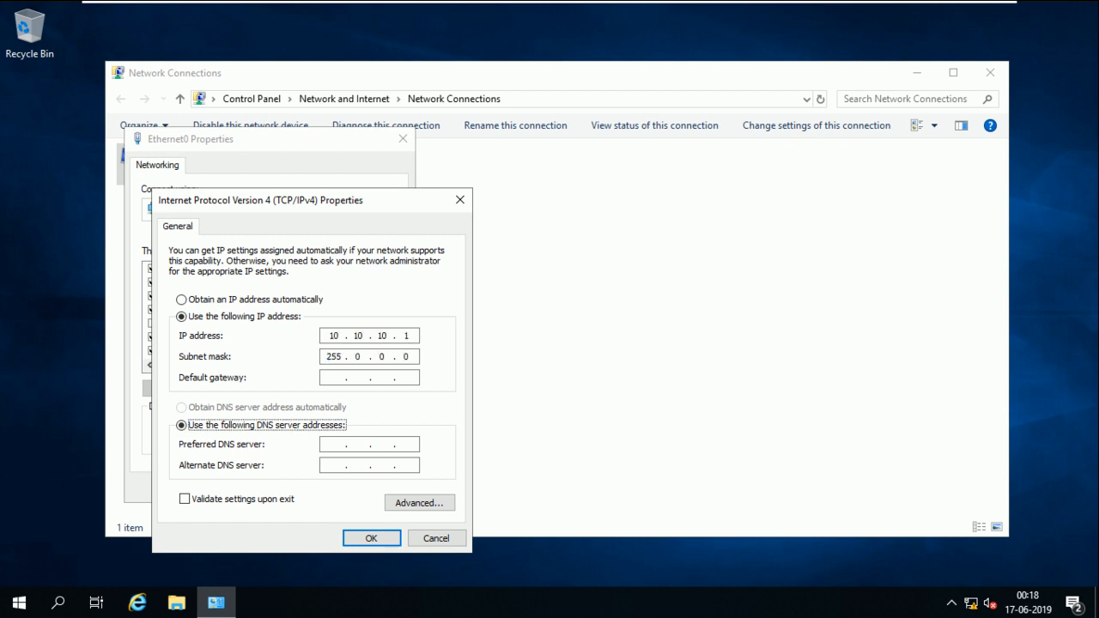
text(10.10.10.10)
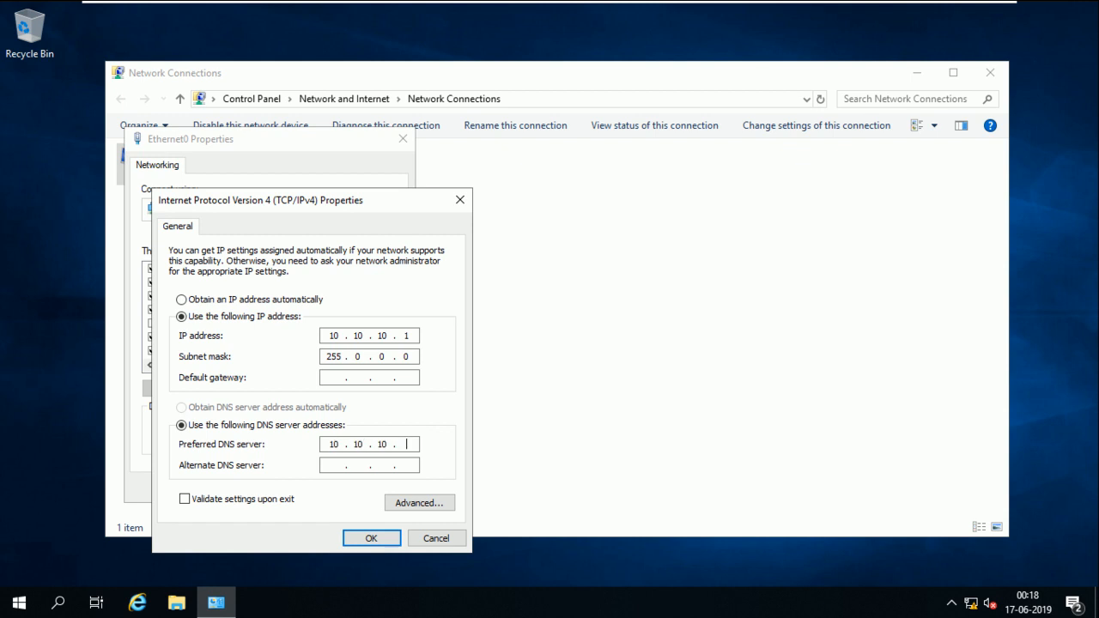
Change the IP address and preferred DNS server to 10.0.0.1, apply the settings and close the Ethernet0 properties.
key(BackSpace)
key(BackSpace)
key(BackSpace)
key(BackSpace)
double_click(385, 336)
click(362, 335)
key(BackSpace)
key(BackSpace)
text(0)
key(period)
text(0)
key(ctrl+a)
text(0.0.1)
key(Return)
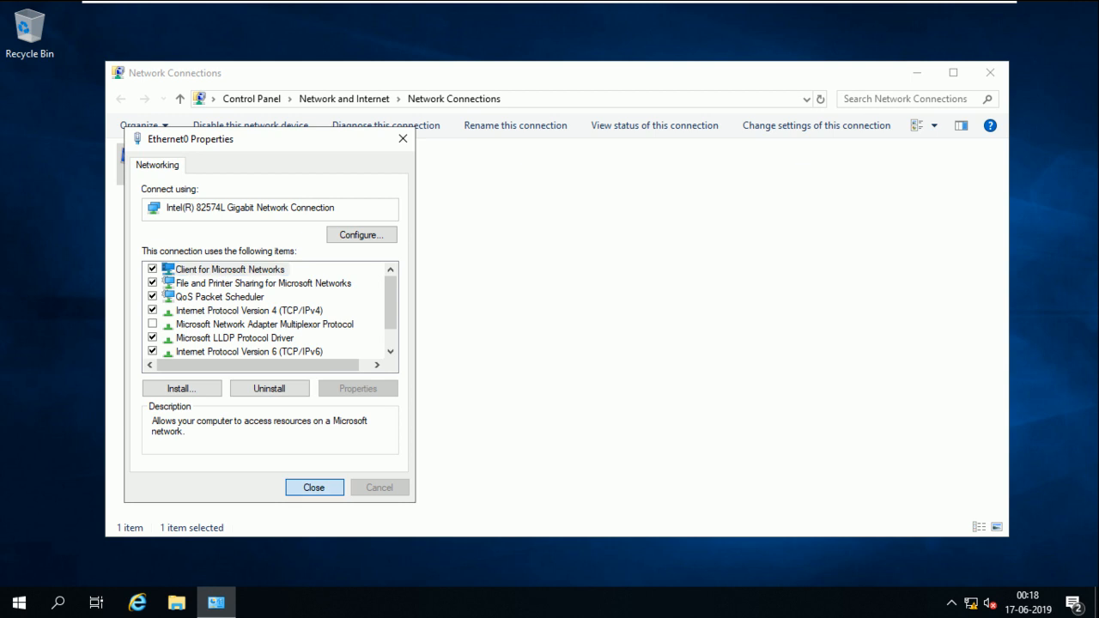
key(Return)
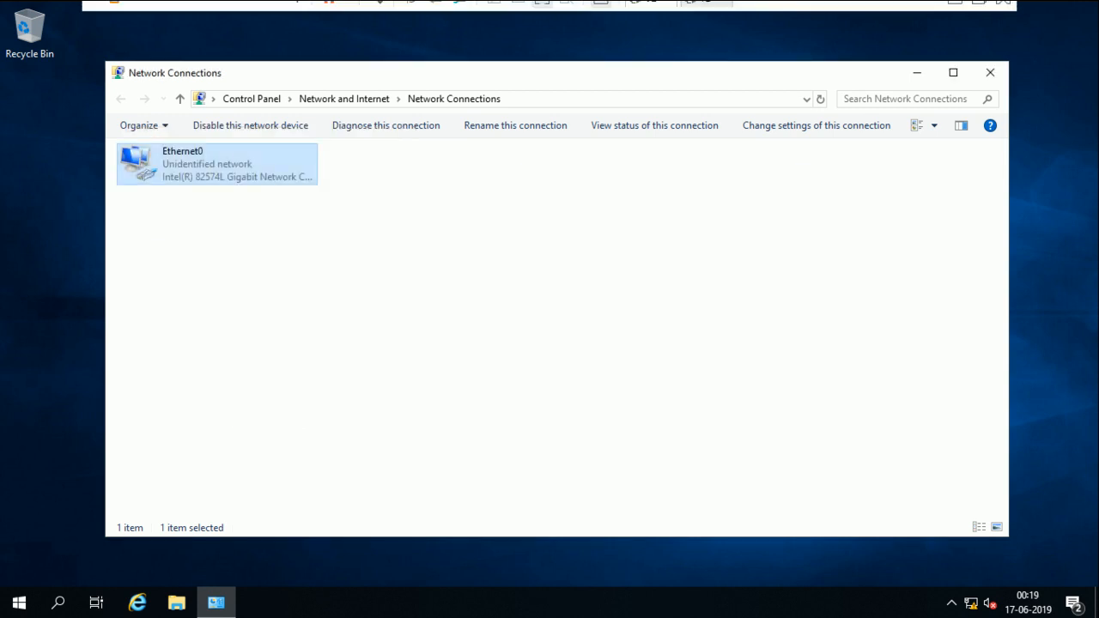
On V2, open the TCP/IPv4 properties of Ethernet0 and choose to use a manually specified IP address.
right_click(200, 175)
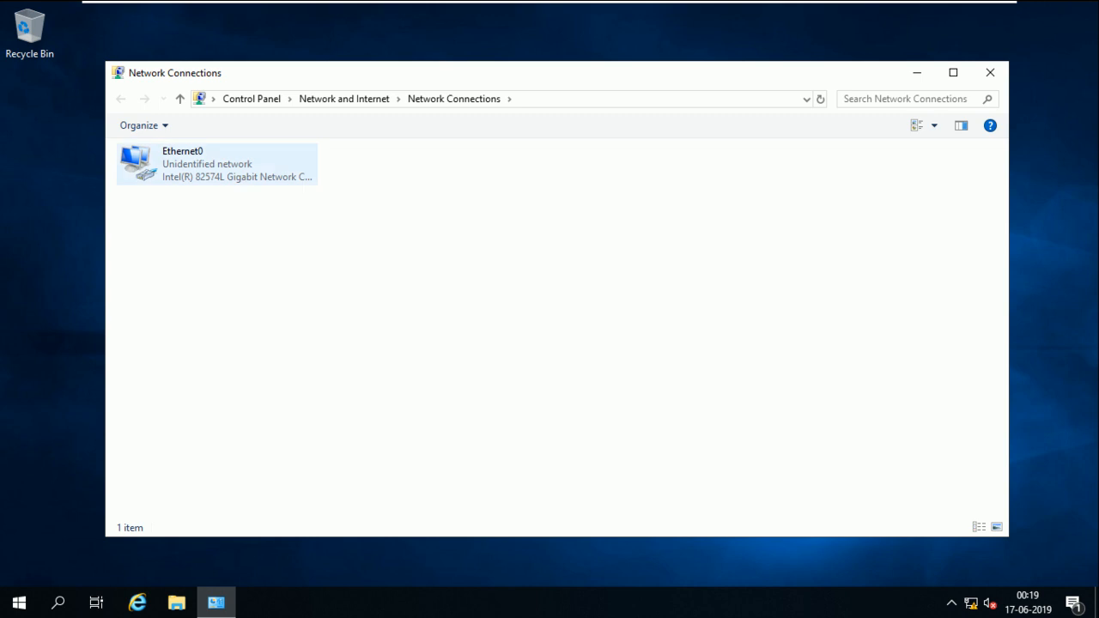
click(250, 328)
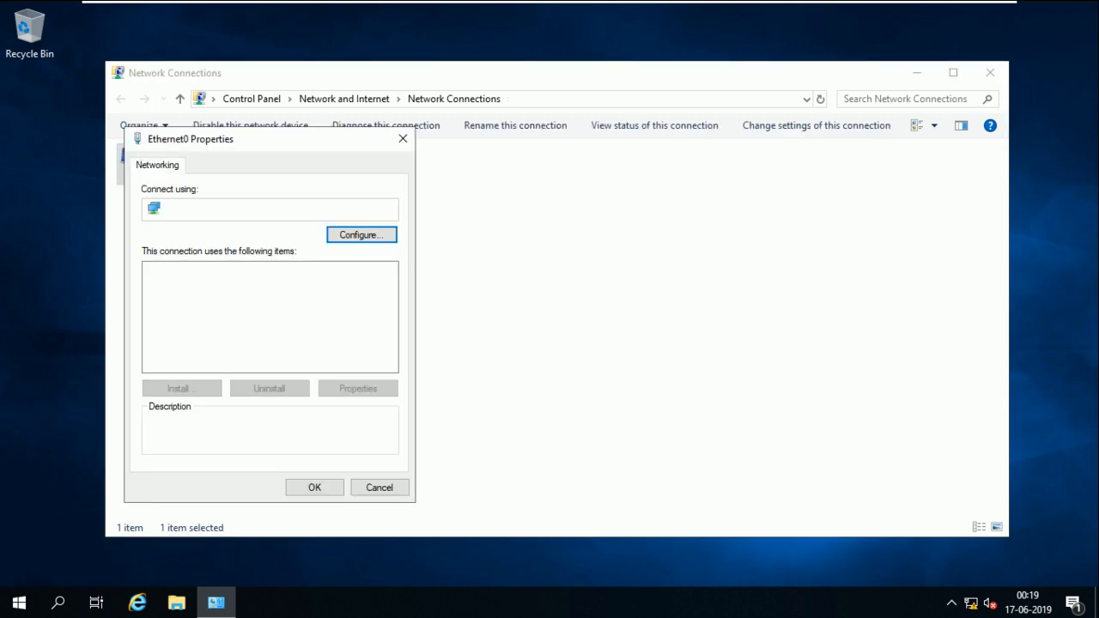
click(250, 311)
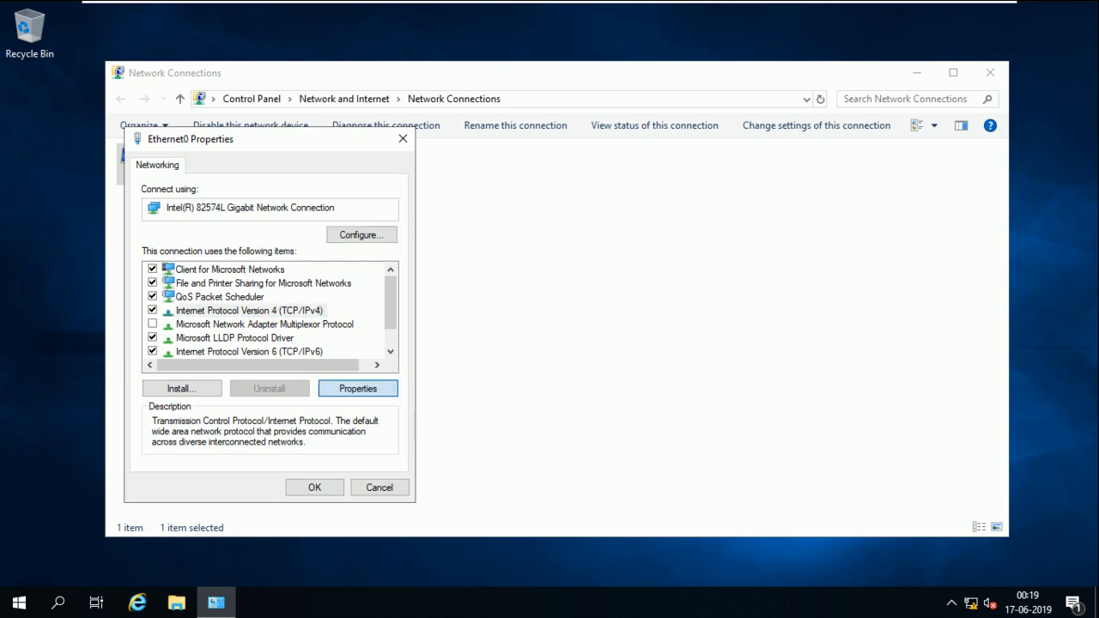
click(357, 389)
click(181, 317)
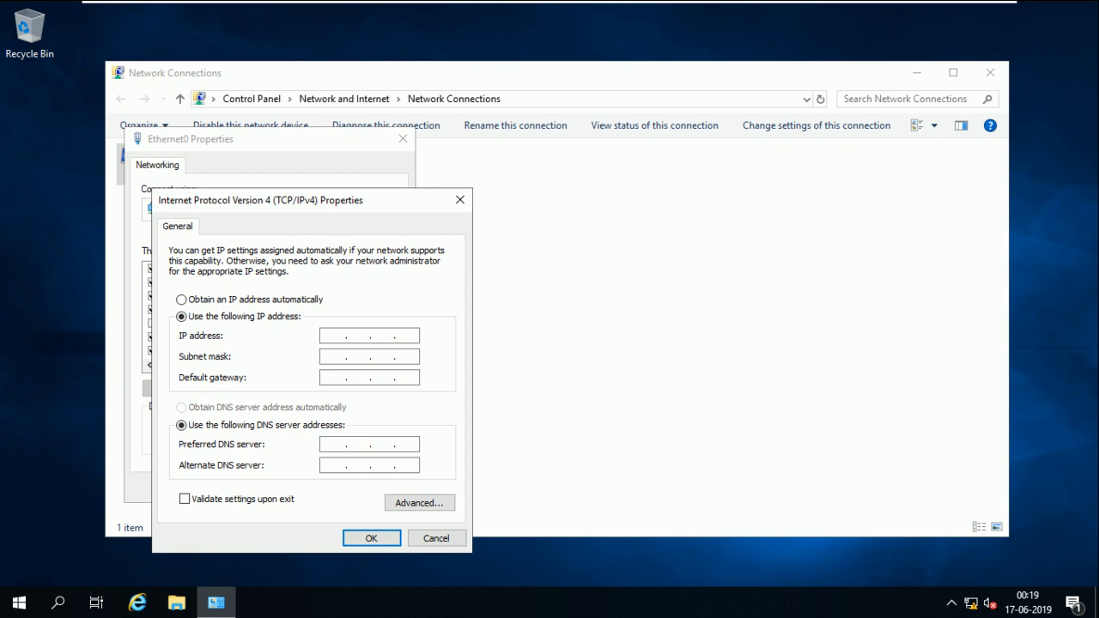
Set the IP address to 10.0.0.2 and the preferred DNS server to 10.0.0.1, then apply and close the adapter properties.
text(10.0.0.2)
key(Tab)
key(Tab)
key(Tab)
key(Tab)
text(10.0.0.1)
key(Return)
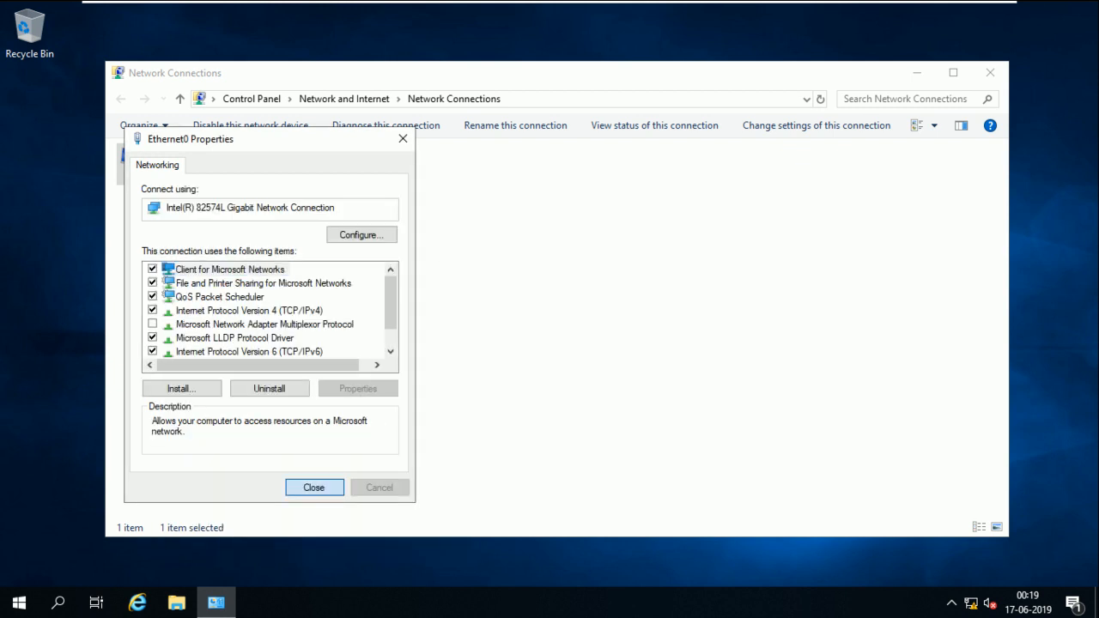
key(Return)
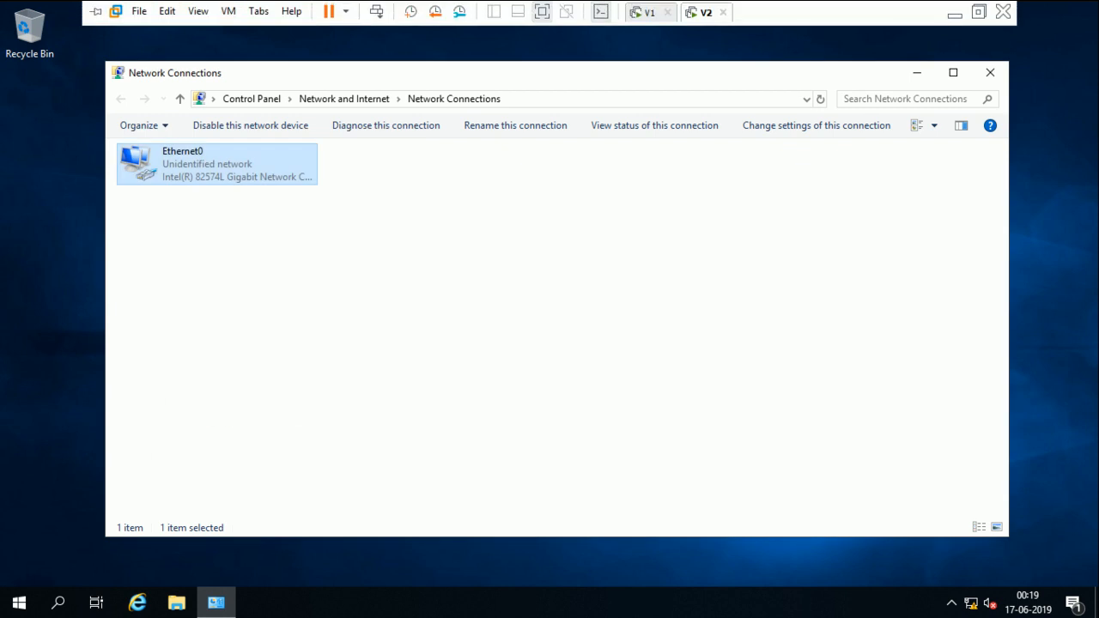
Minimize the Network Connections window on V1 and close the one on V2.
click(650, 13)
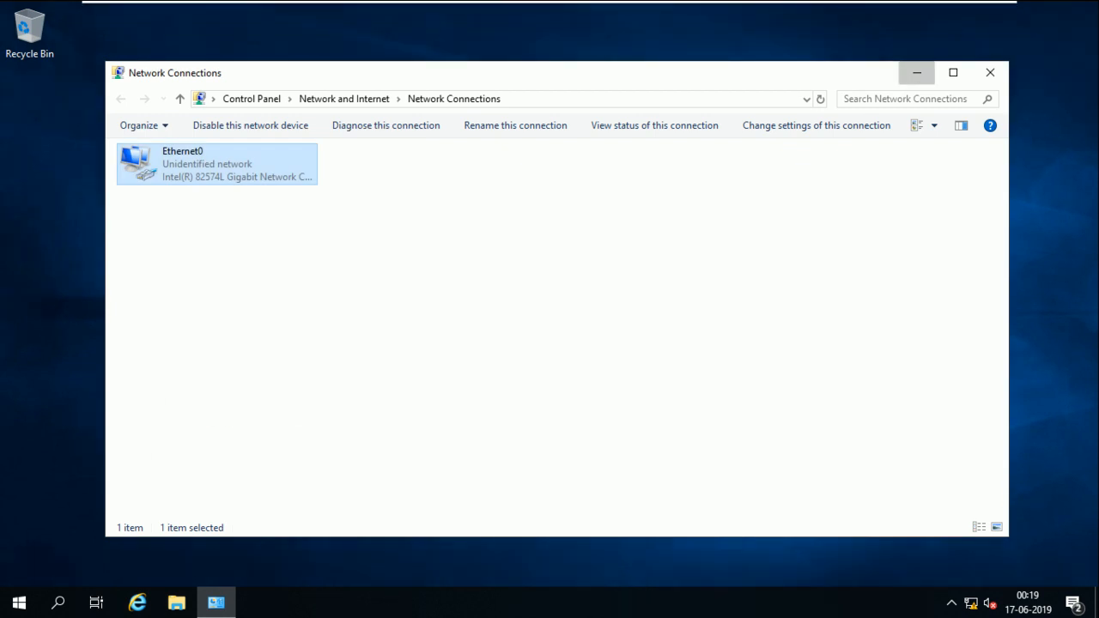
click(917, 72)
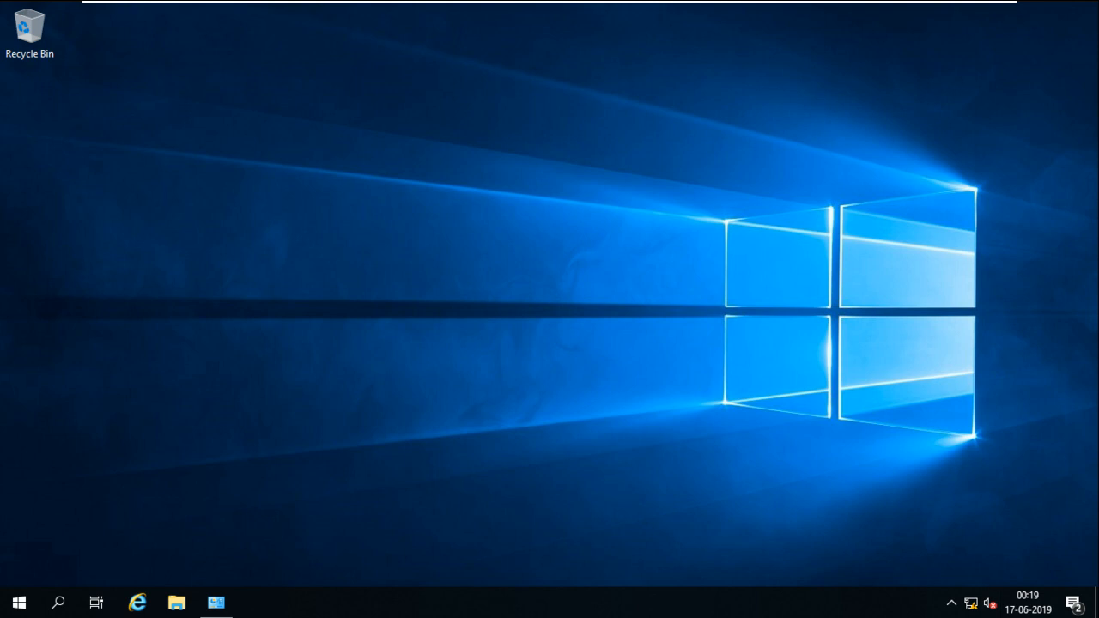
click(706, 12)
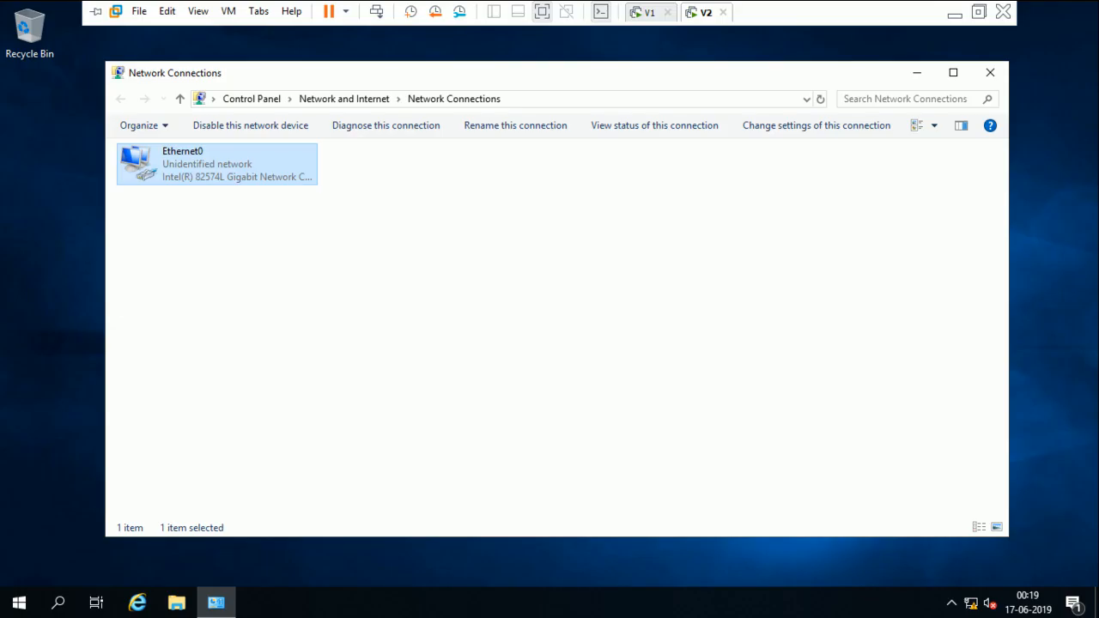
click(990, 72)
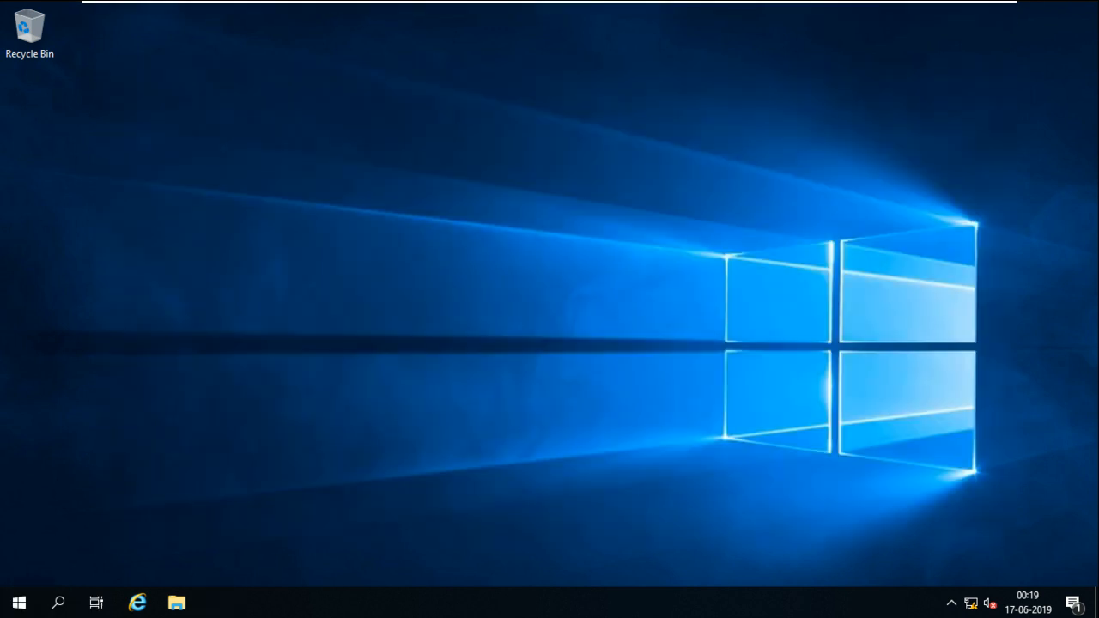
Switch to V1 and start Server Manager by running compmgmtlauncher.
click(650, 13)
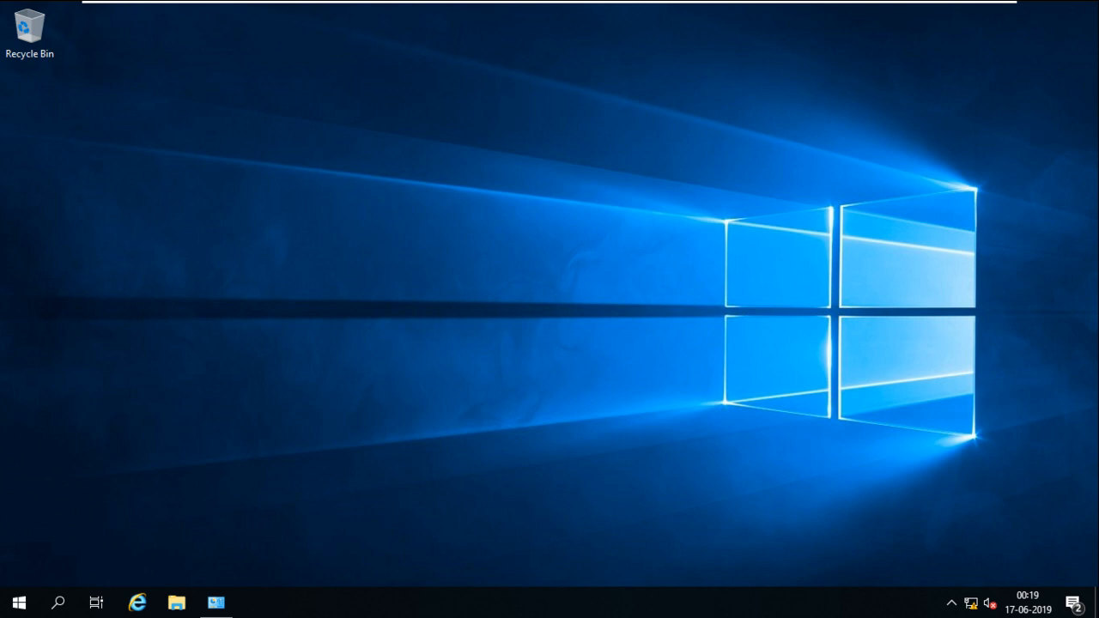
key(super+r)
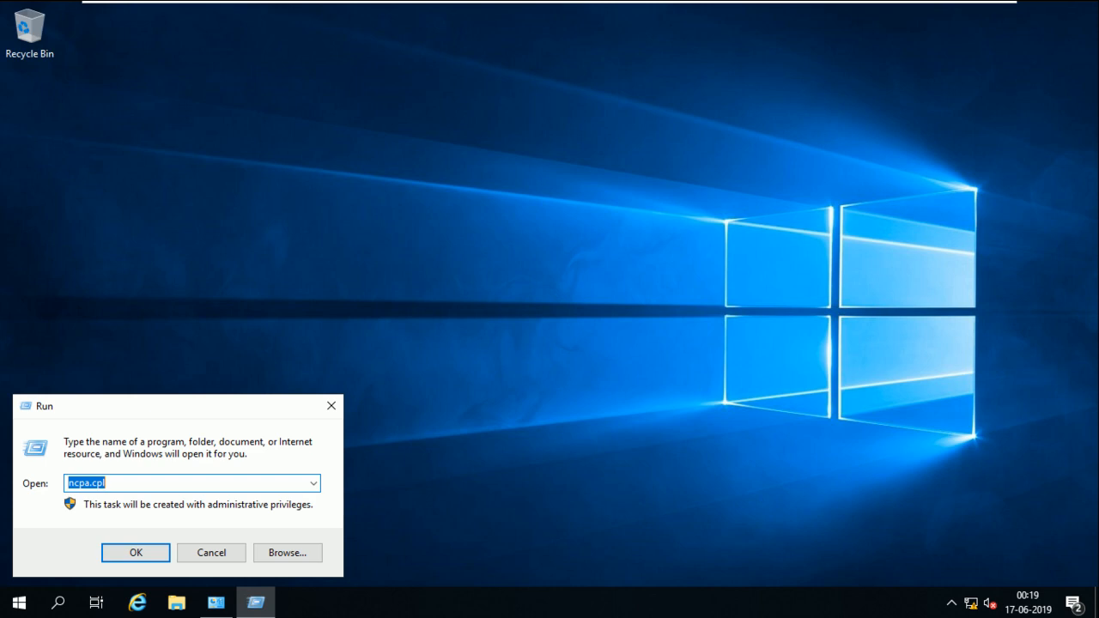
text(compmgmtla)
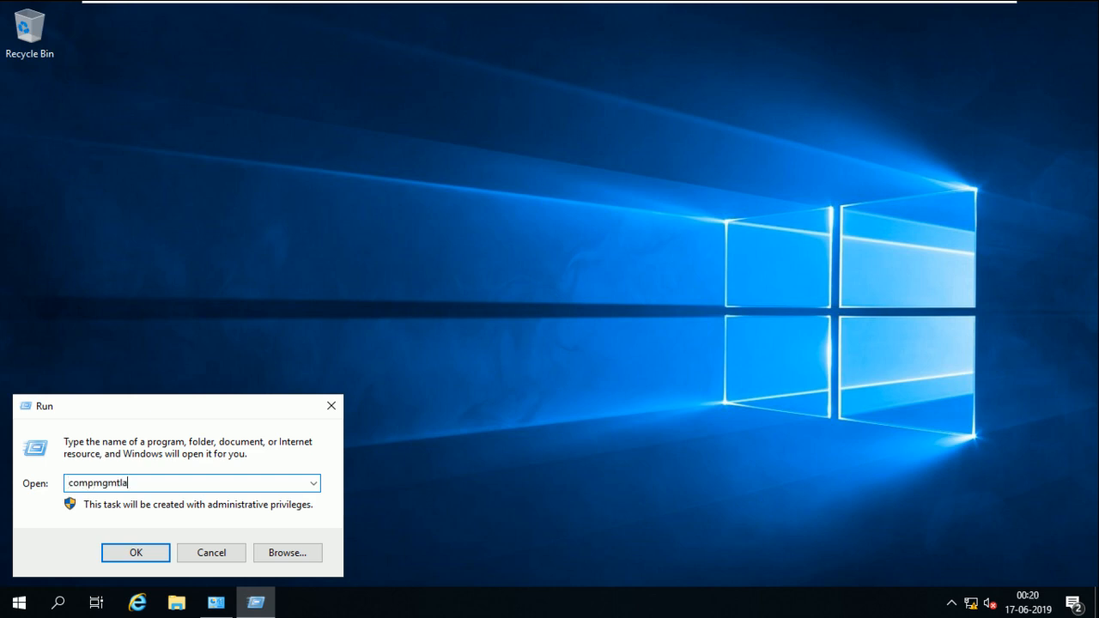
text(uncher)
key(Return)
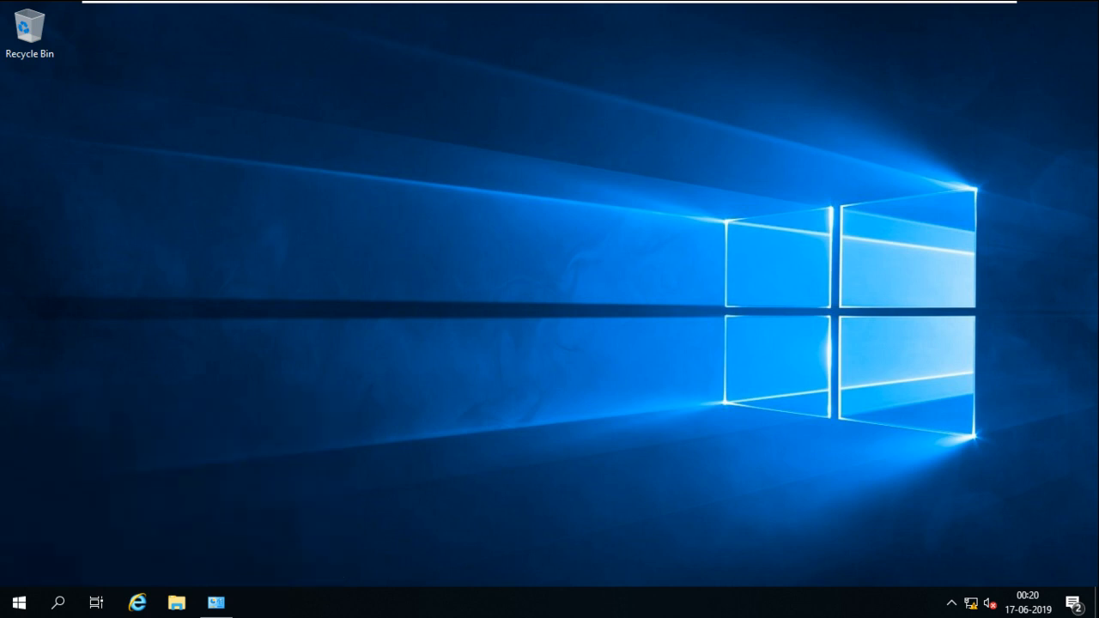
Switch to V2 and start Server Manager there by running compmgmtlauncher.
click(706, 12)
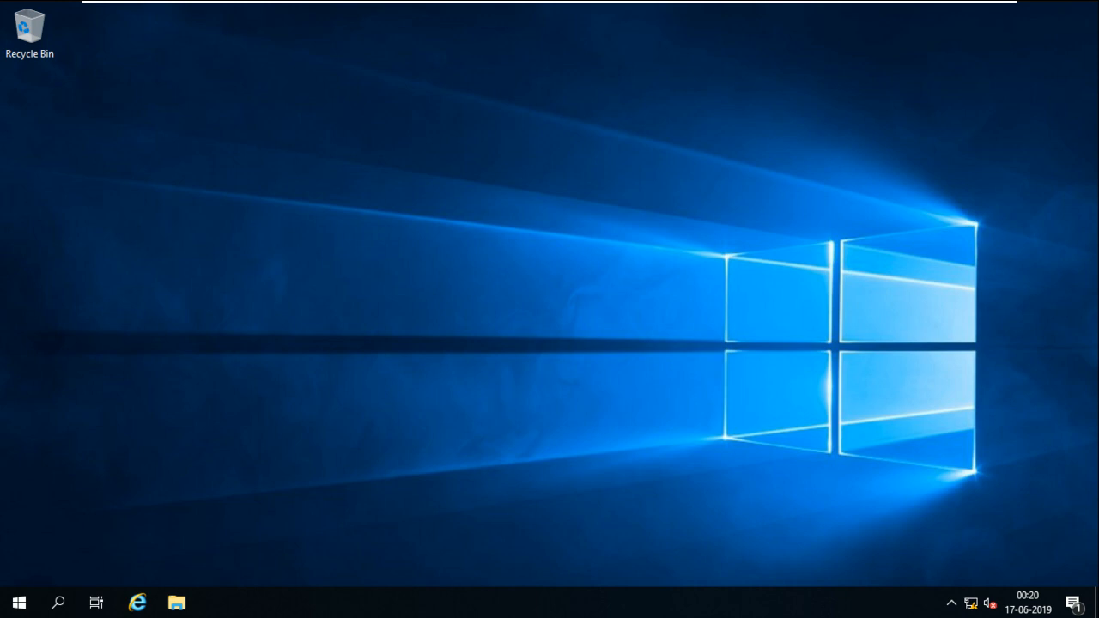
click(650, 12)
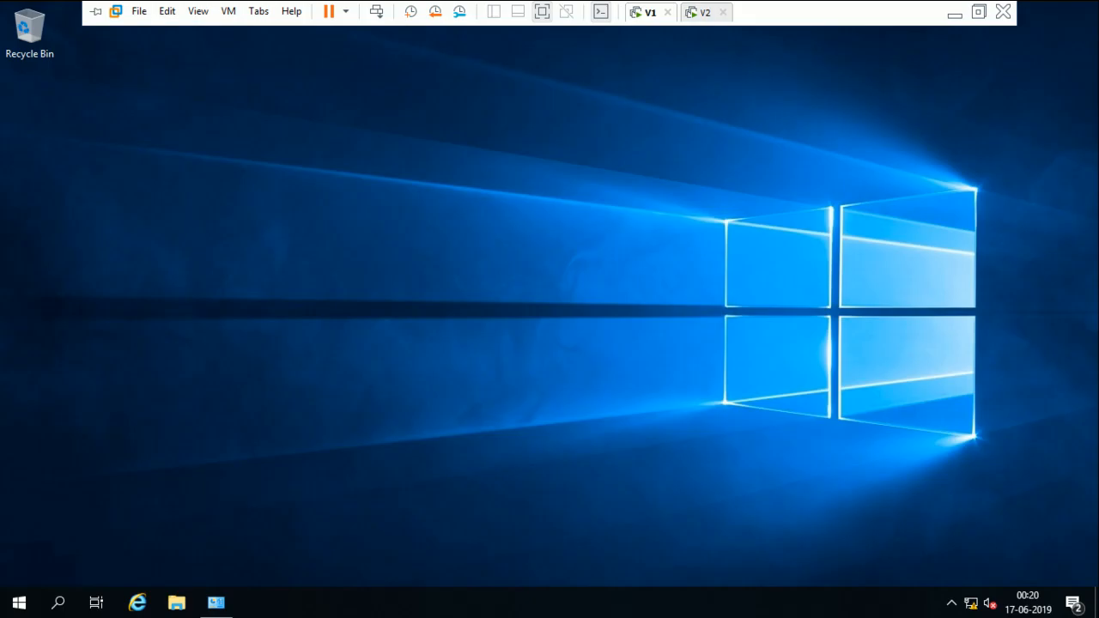
click(704, 12)
key(super+r)
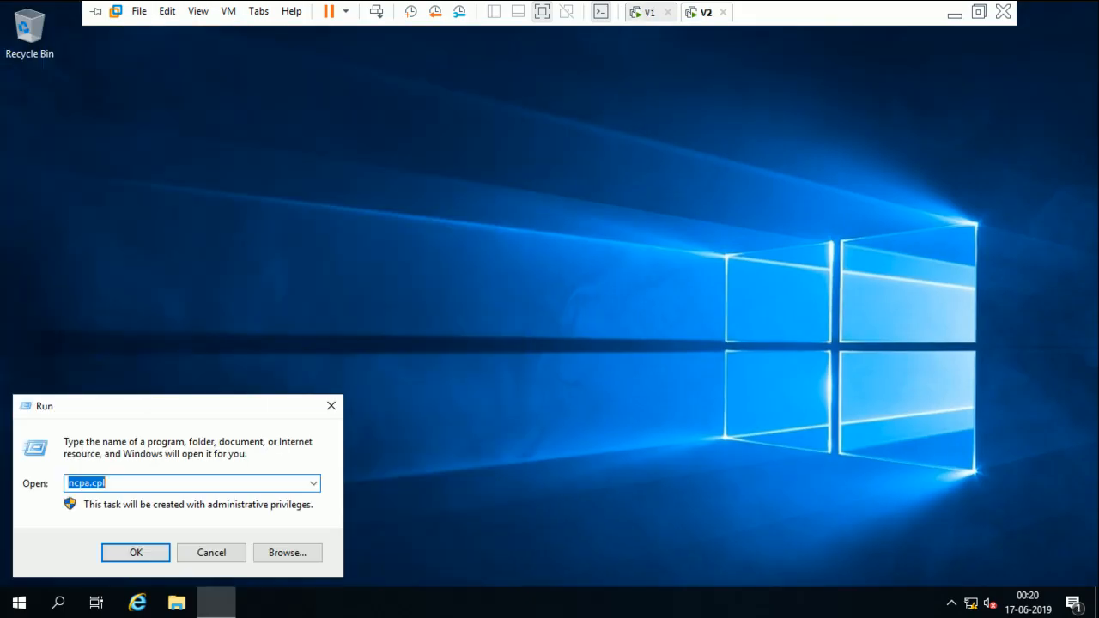
text(ncpa)
key(BackSpace)
key(BackSpace)
key(BackSpace)
key(BackSpace)
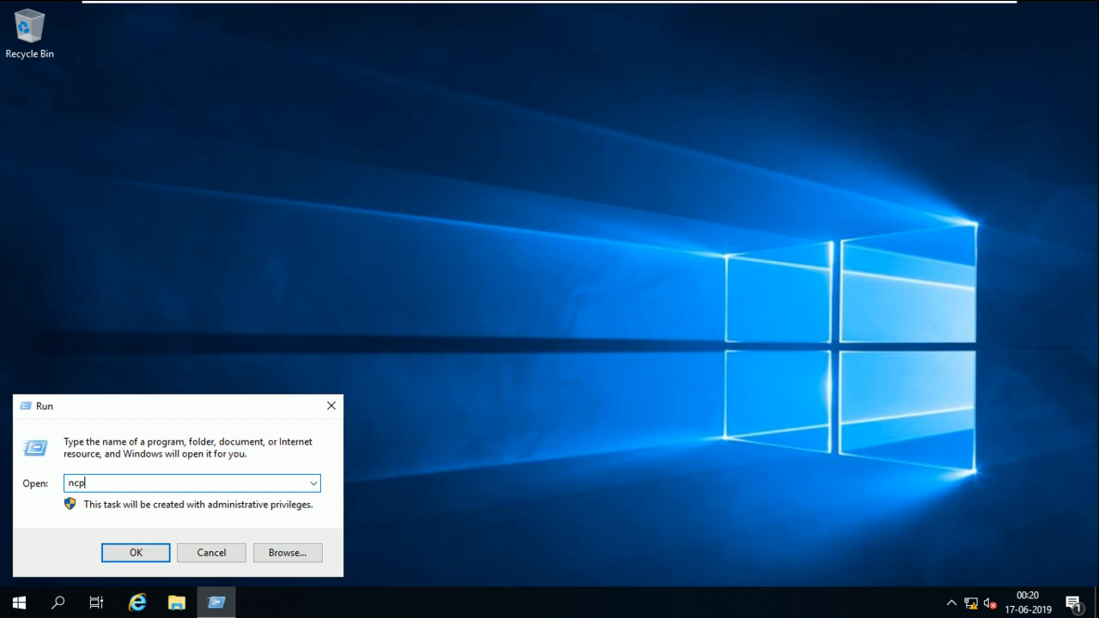
text(comop)
key(BackSpace)
key(BackSpace)
text(pmgmtlauncher)
key(Return)
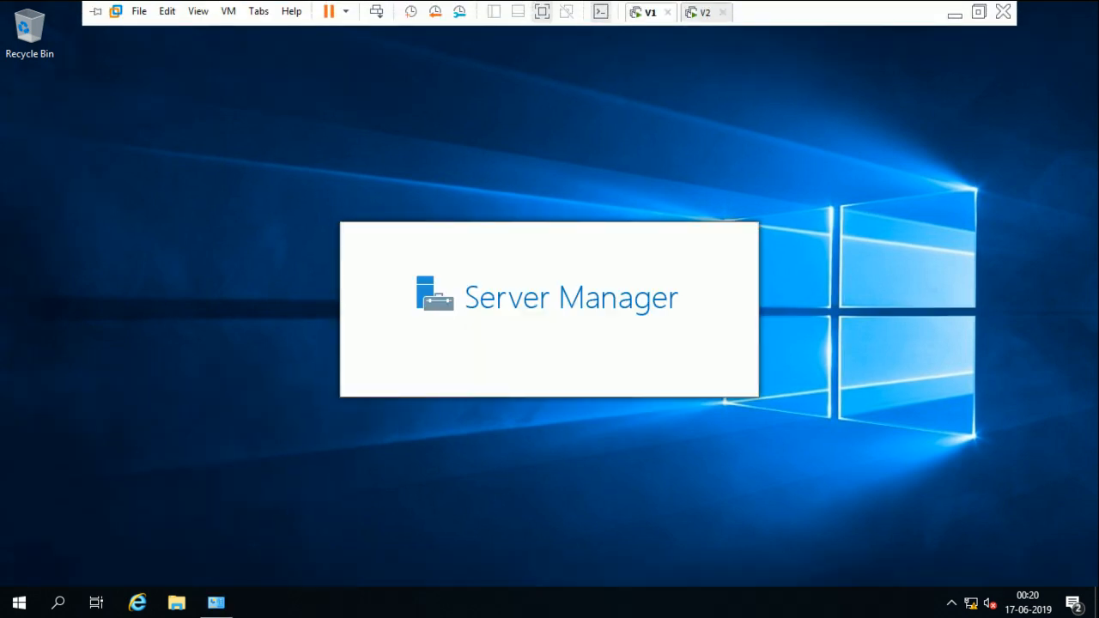
Refresh the V2 desktop and return to the V1 virtual machine.
click(700, 12)
right_click(357, 332)
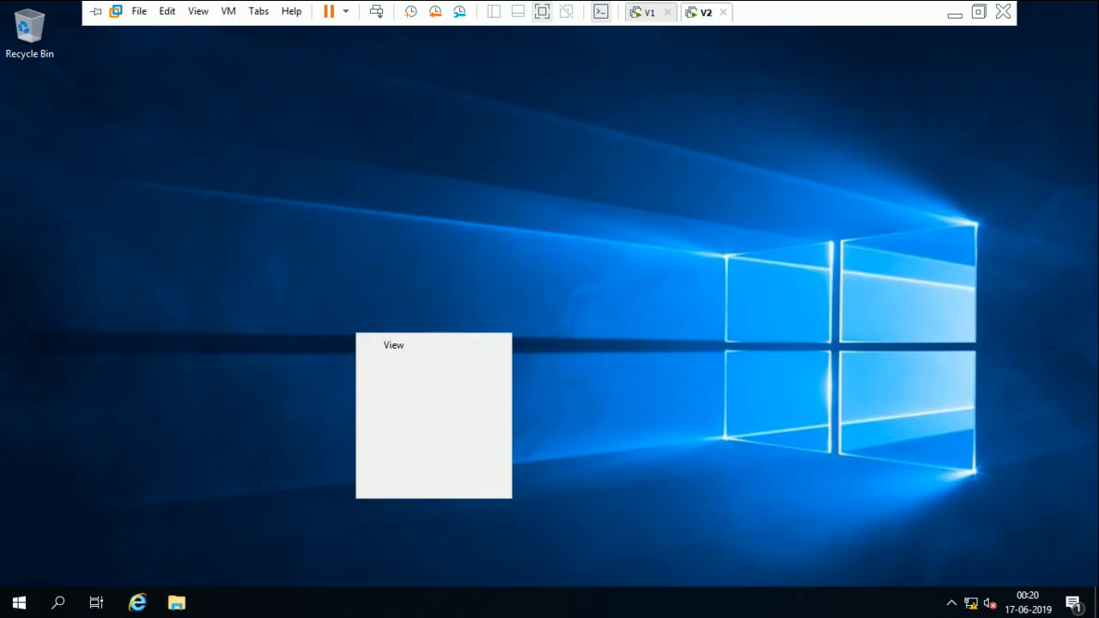
click(399, 380)
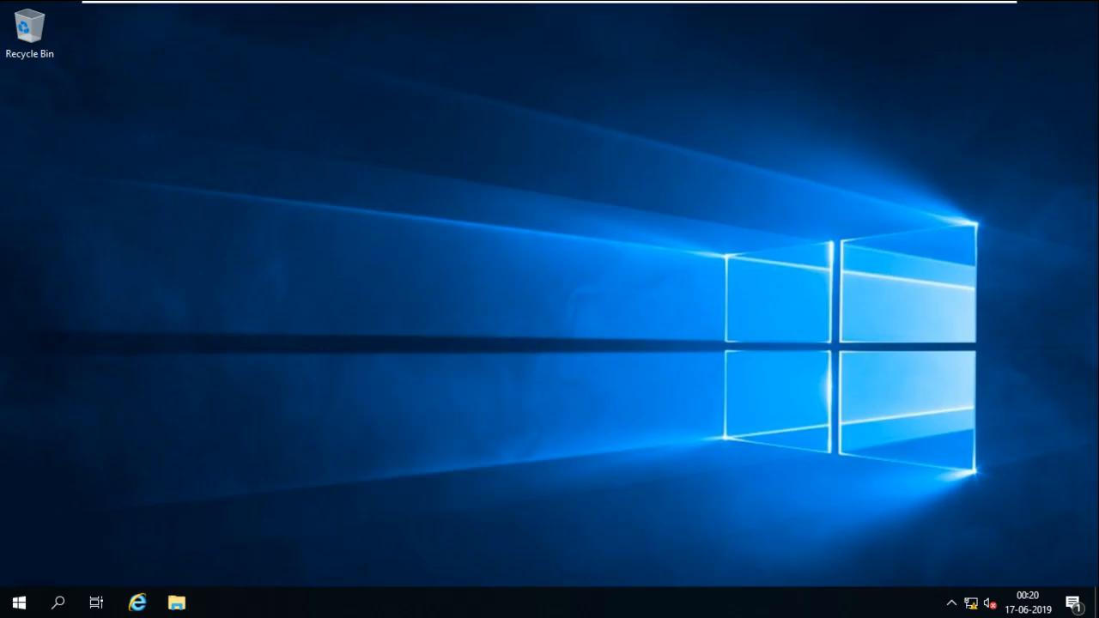
click(651, 12)
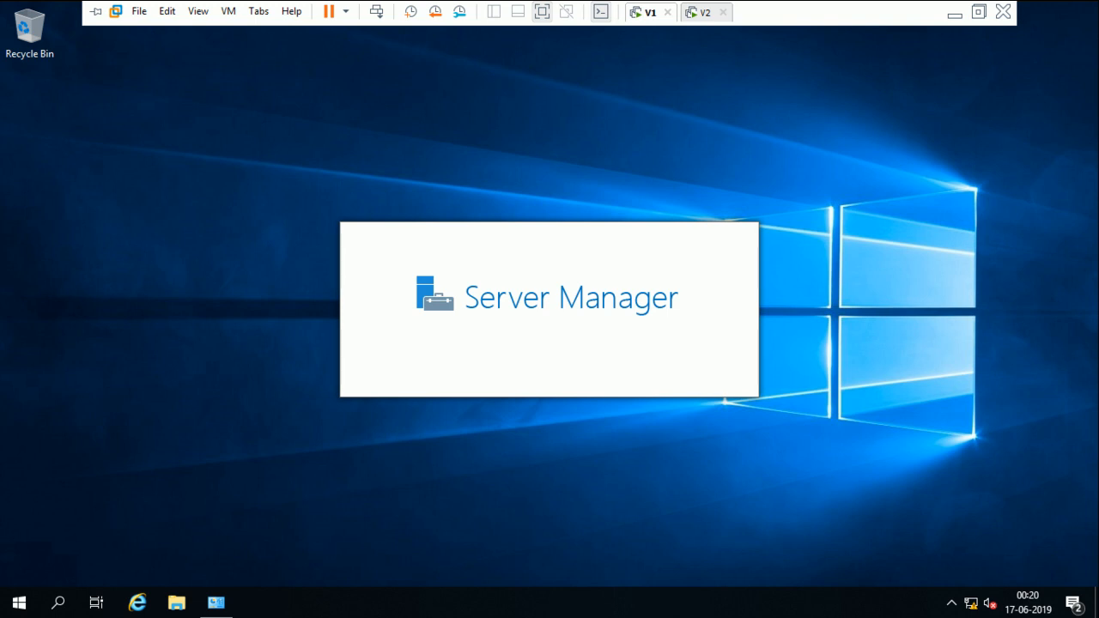
click(955, 12)
key(super+r)
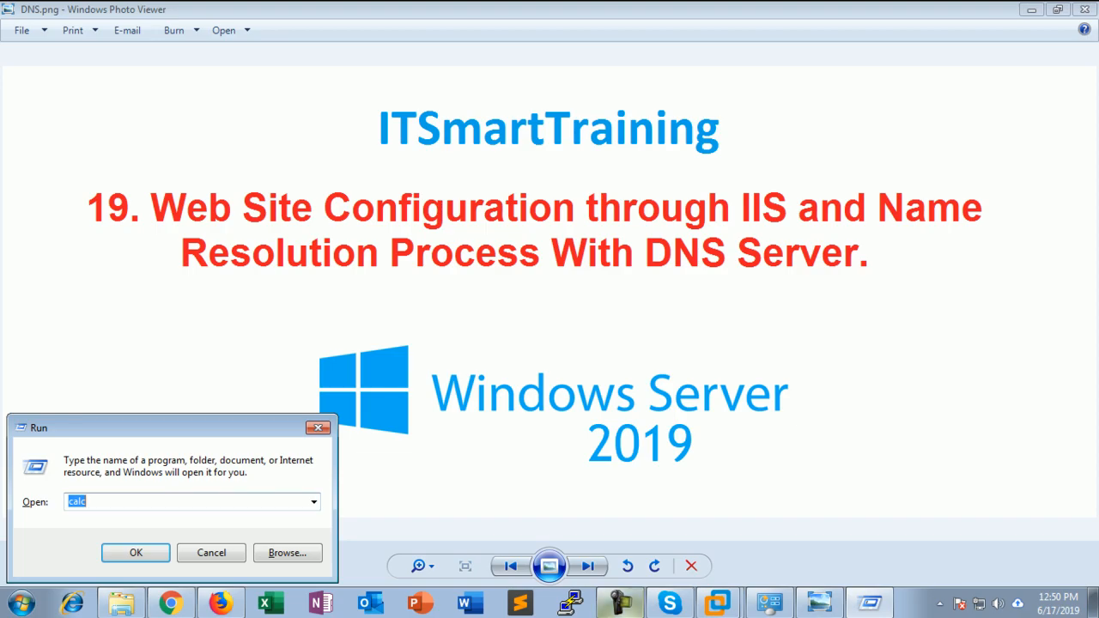
click(620, 602)
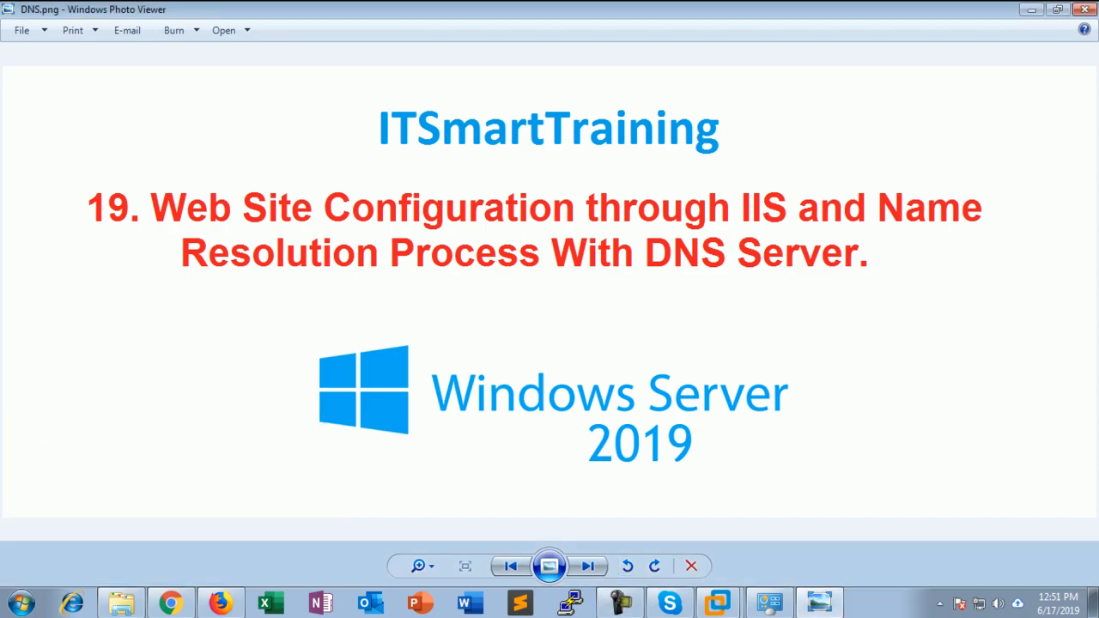
click(717, 603)
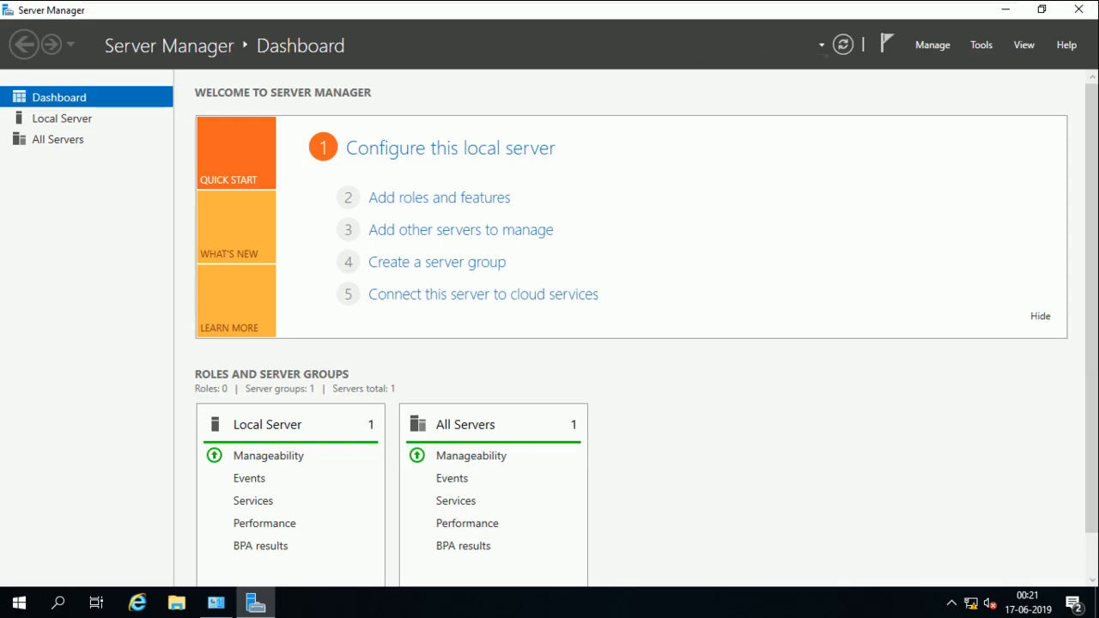
Start adding roles and features on V1, using a role-based or feature-based installation on the 10.0.0.1 server from the server pool.
mouse_move(702, 7)
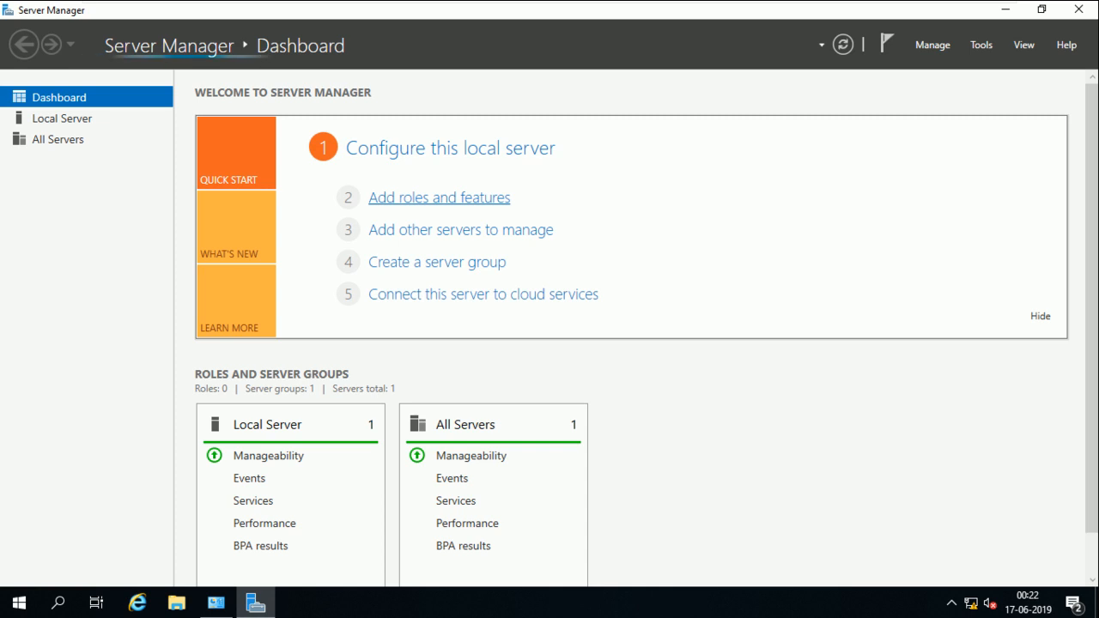
click(439, 198)
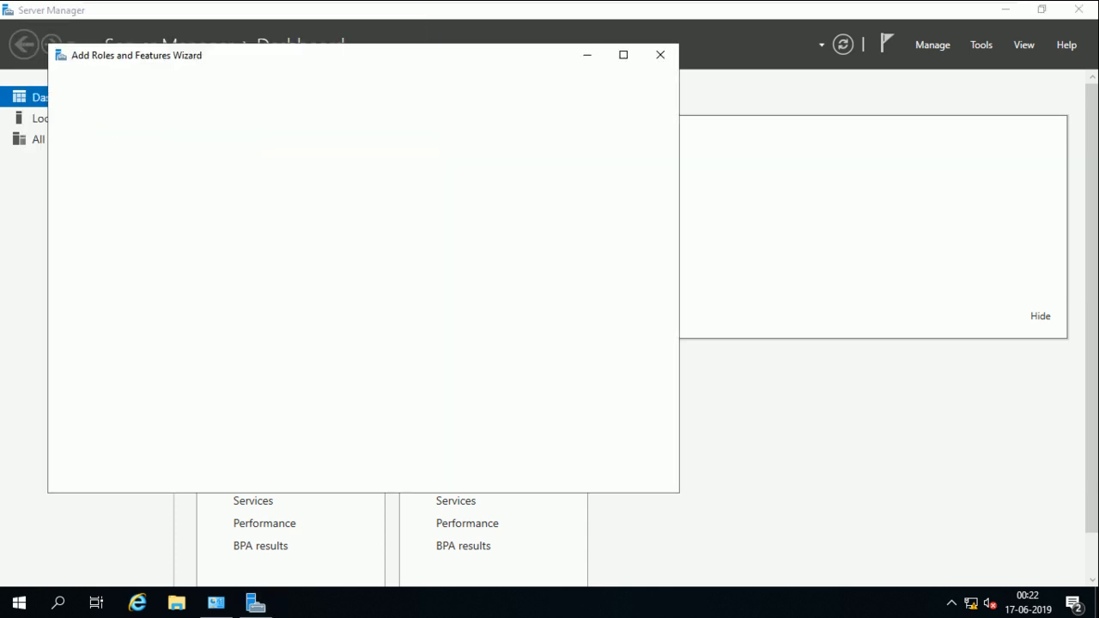
click(480, 476)
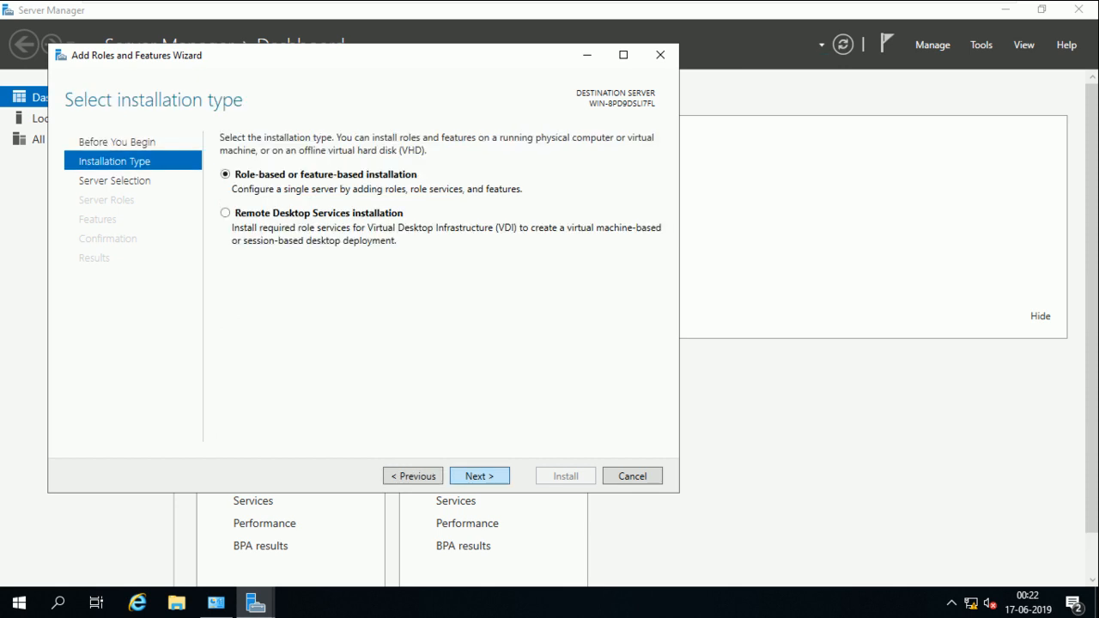
key(Return)
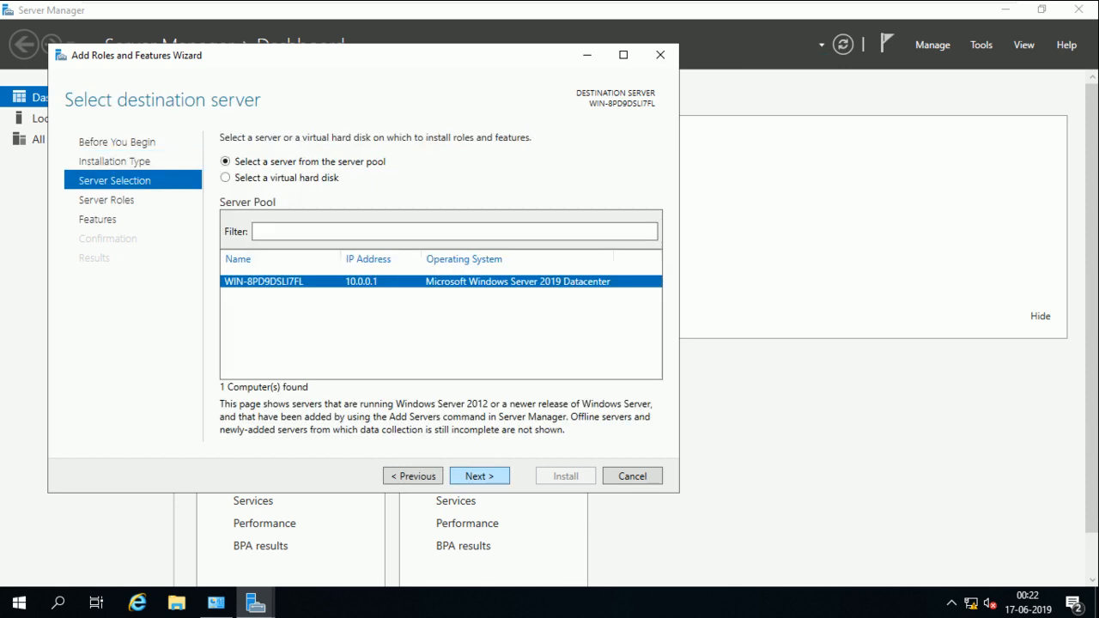
key(Return)
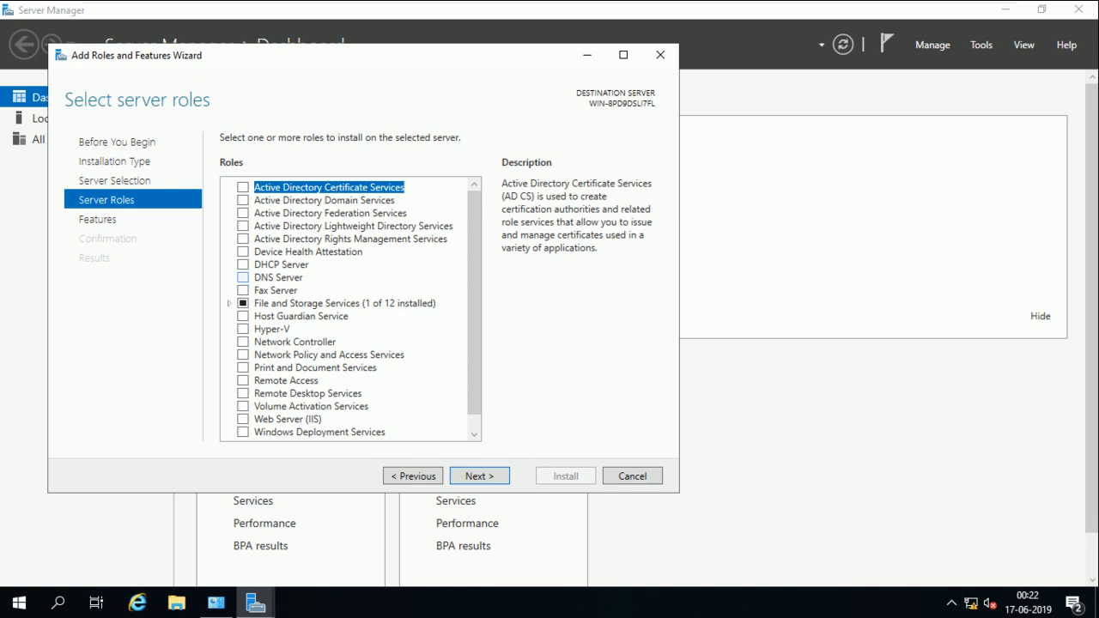
Select the DNS Server role with its required management tools and keep the default feature selection.
click(243, 278)
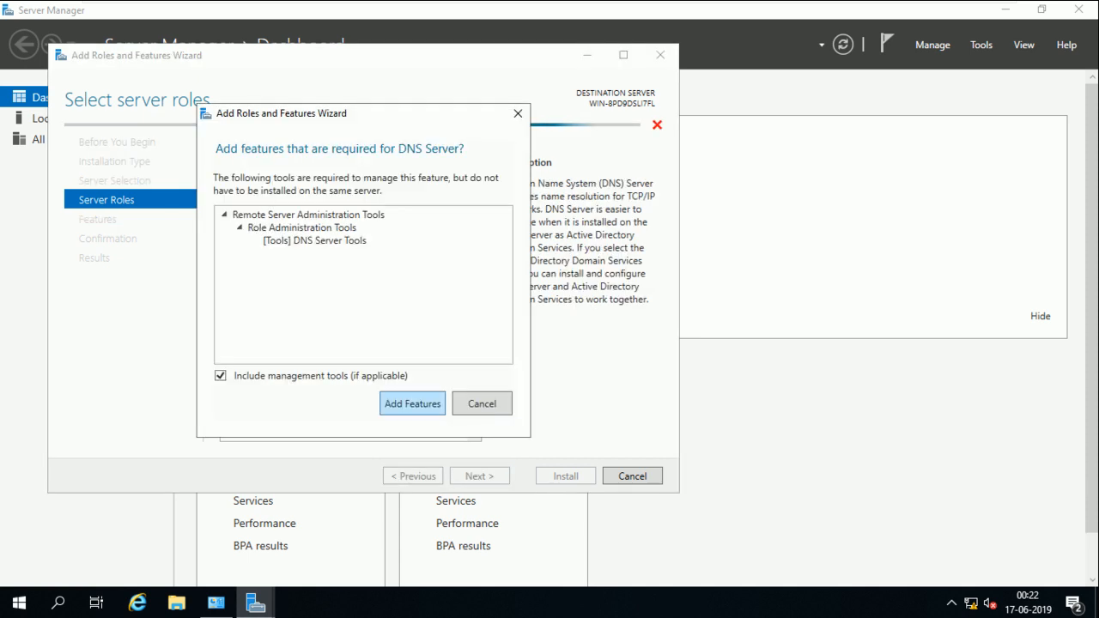
key(Return)
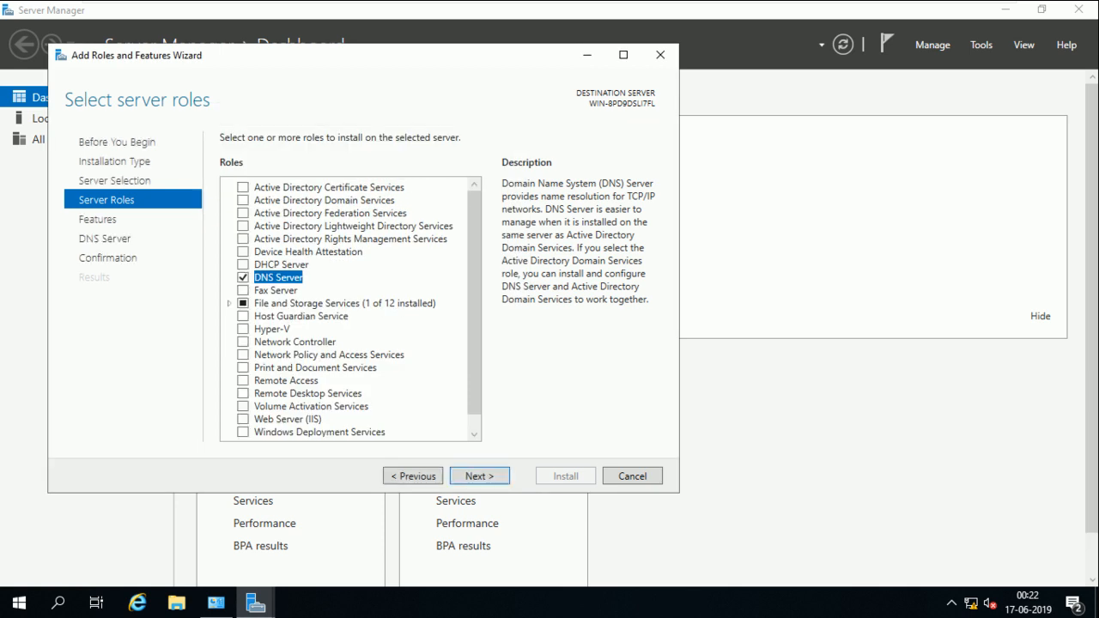
key(Return)
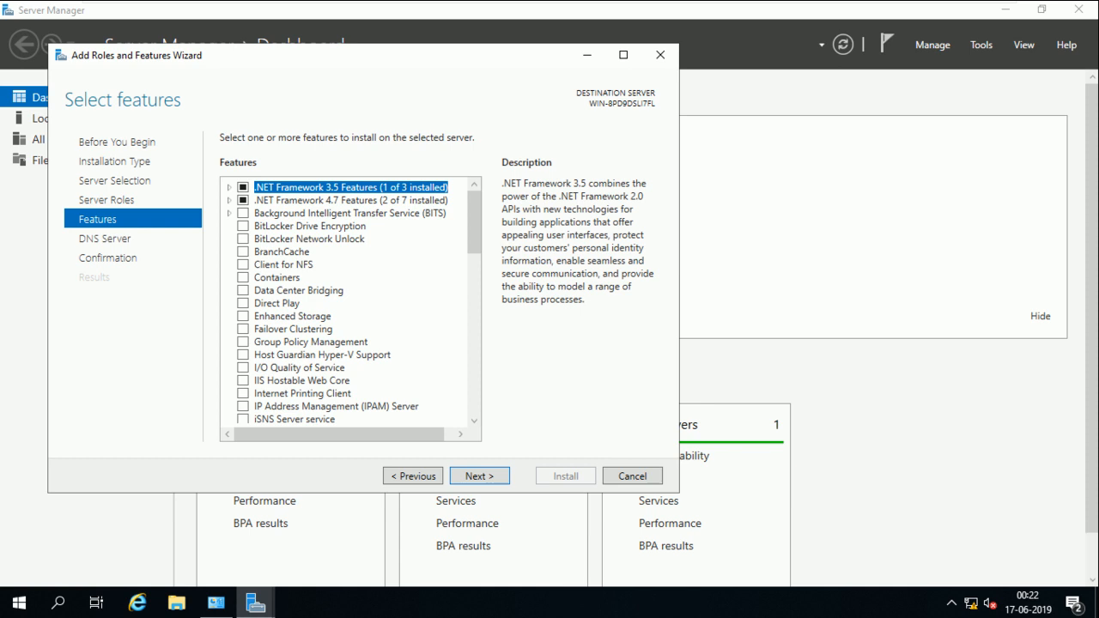
key(Return)
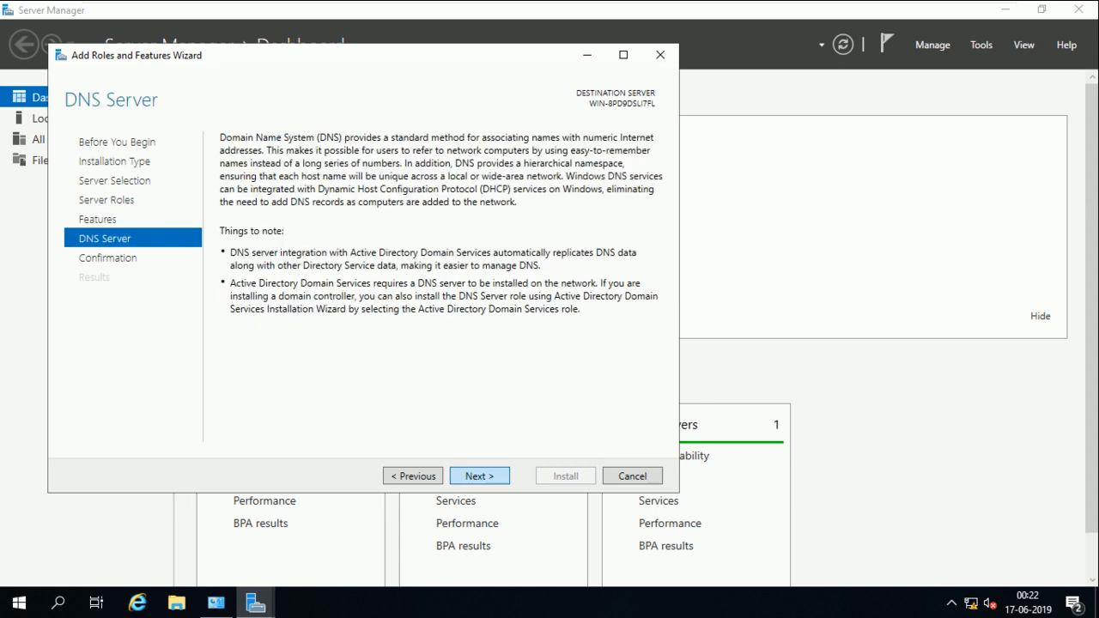
key(Return)
Allow automatic restart of the destination server if required and start the DNS Server installation.
click(226, 162)
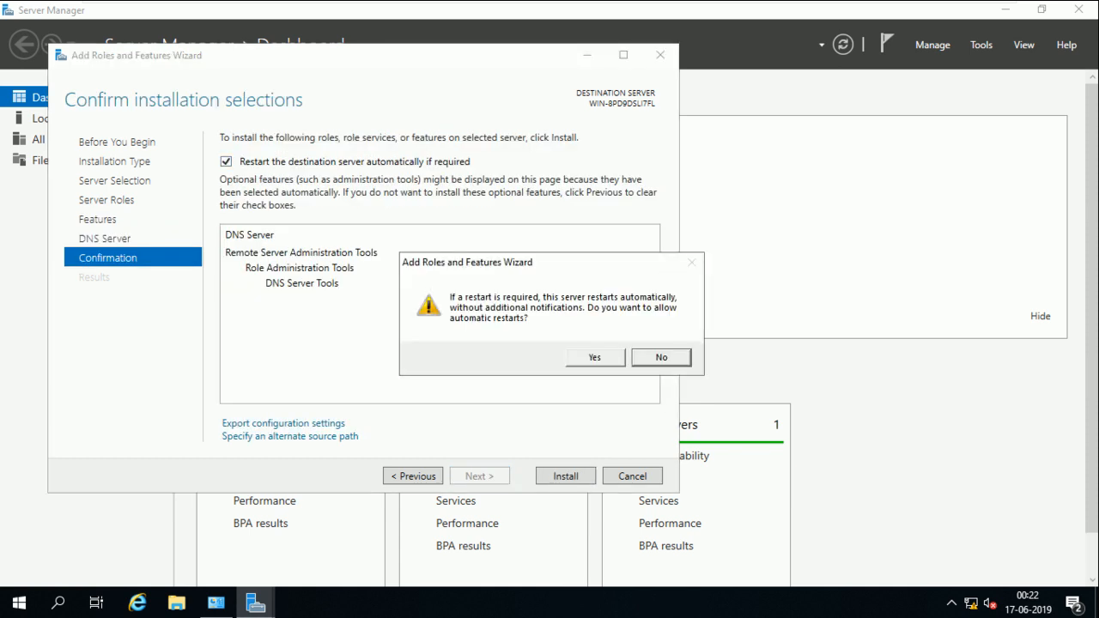
key(Left)
key(Return)
key(Return)
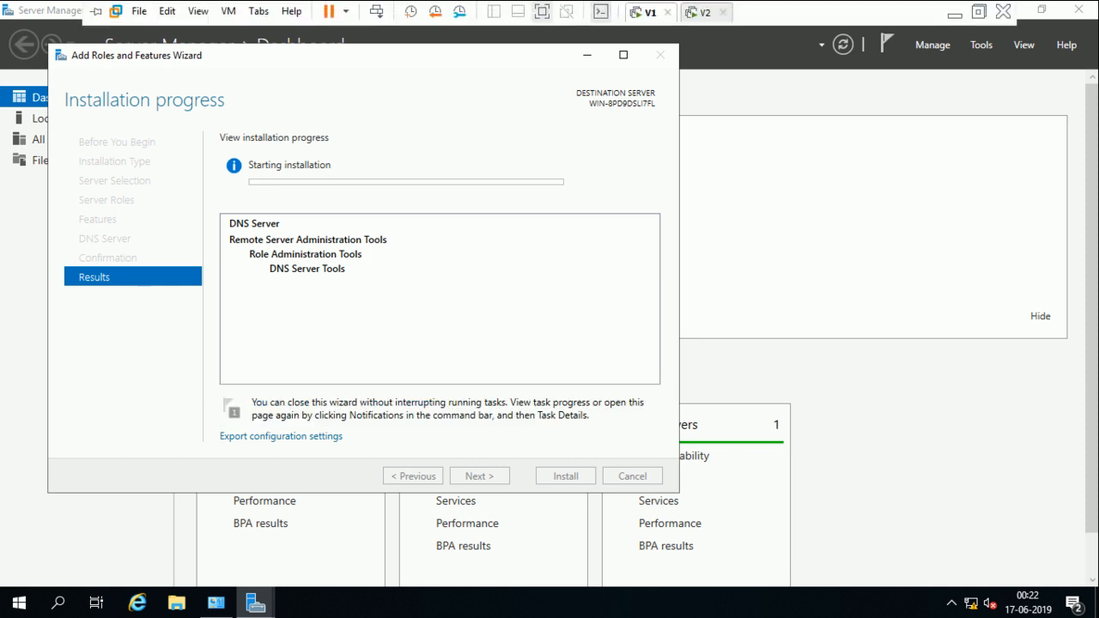
Switch to V2 and start adding roles and features with a role-based or feature-based installation on the default server.
click(705, 13)
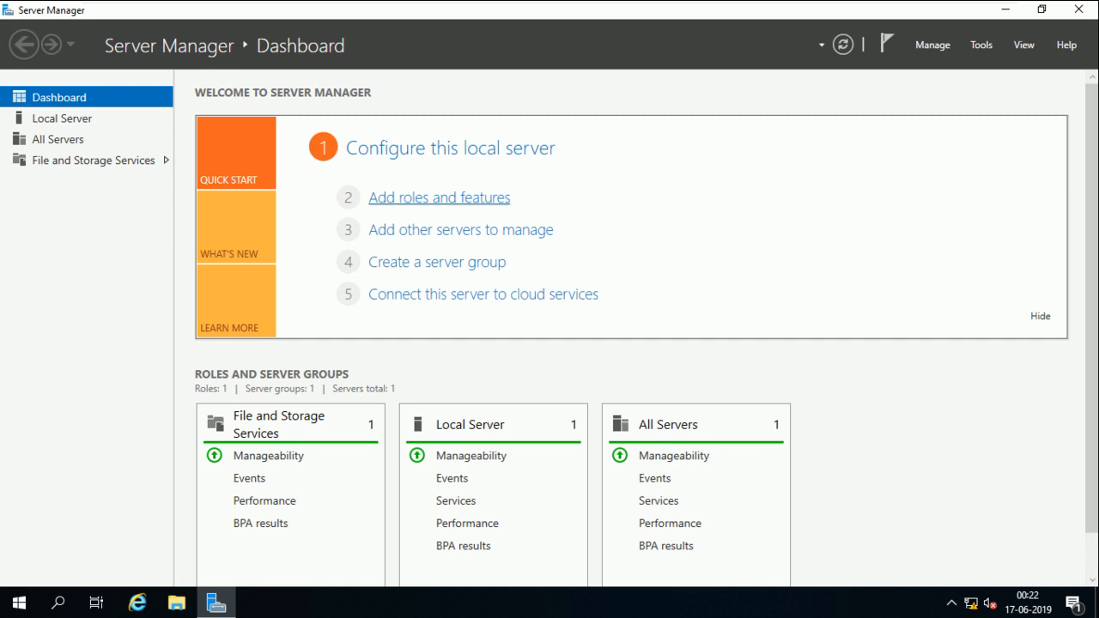
click(438, 198)
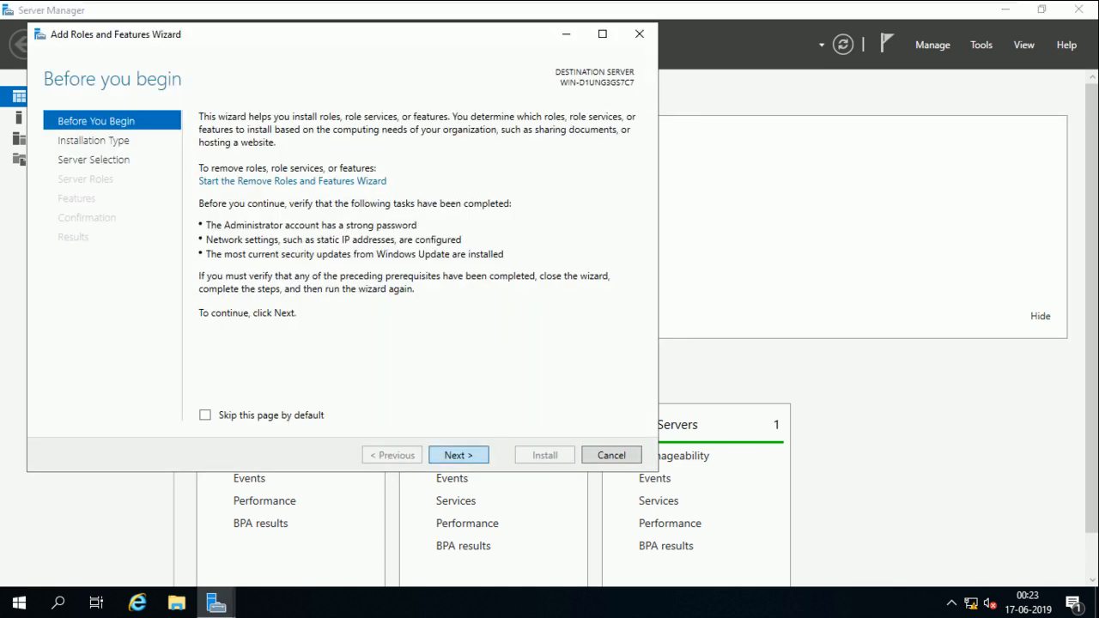
click(458, 455)
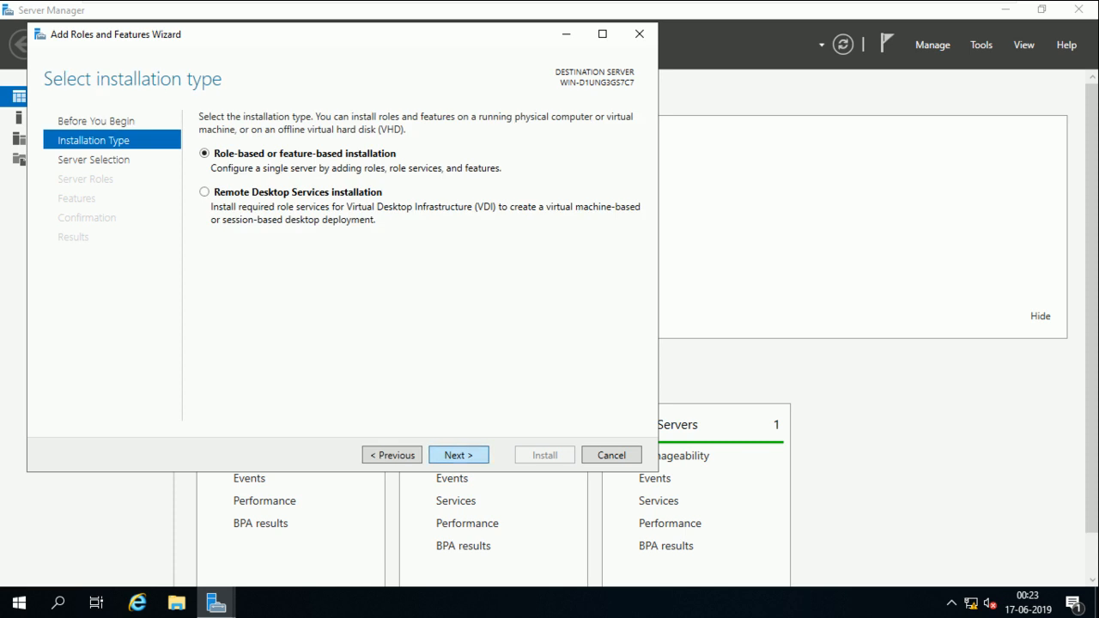
click(458, 455)
click(459, 455)
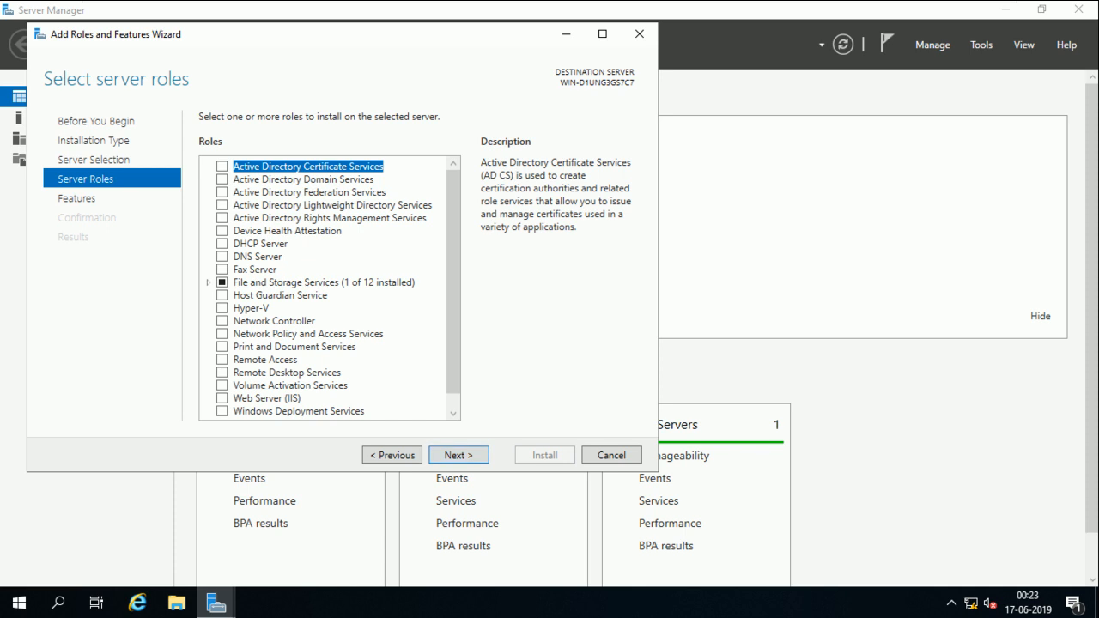
Select the Web Server (IIS) role with its required features and proceed to its role services with default features.
scroll(343, 343, down, 1)
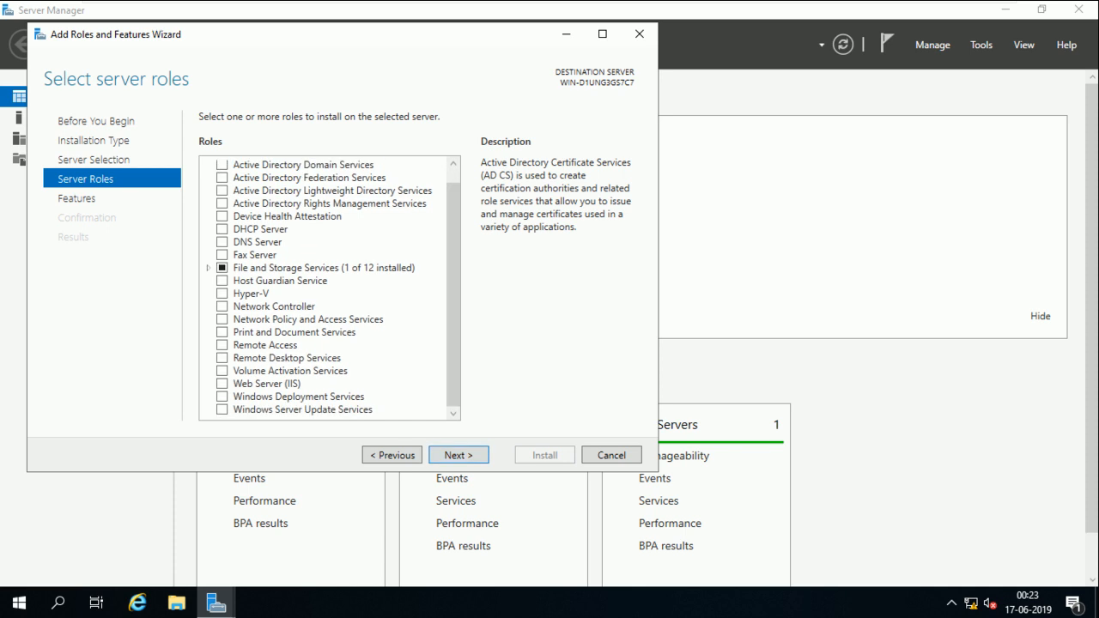
click(221, 383)
key(Return)
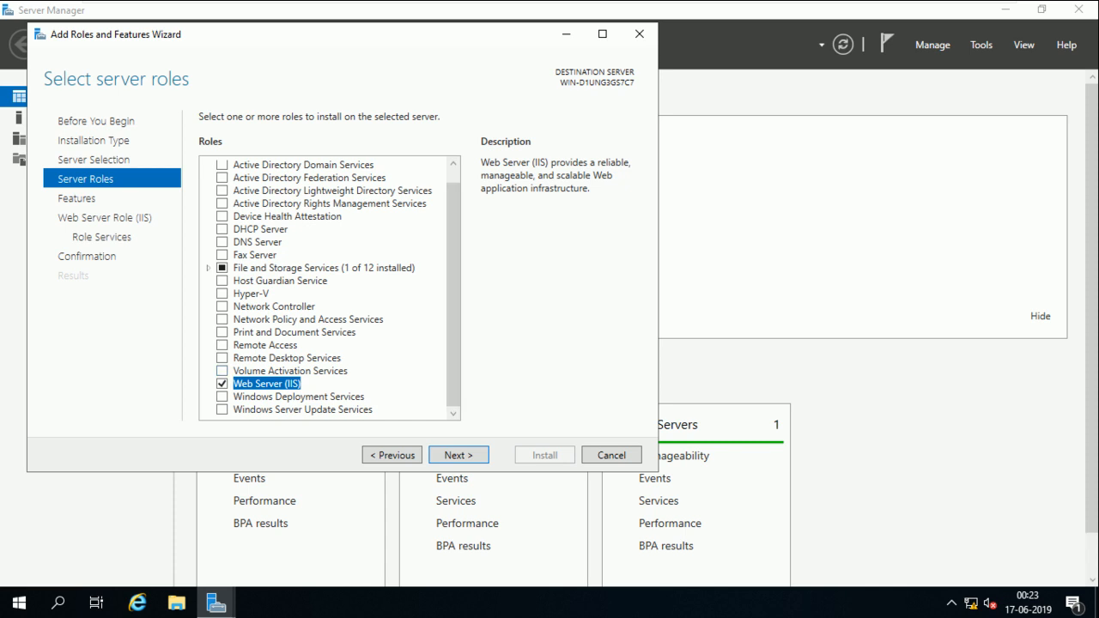
key(Return)
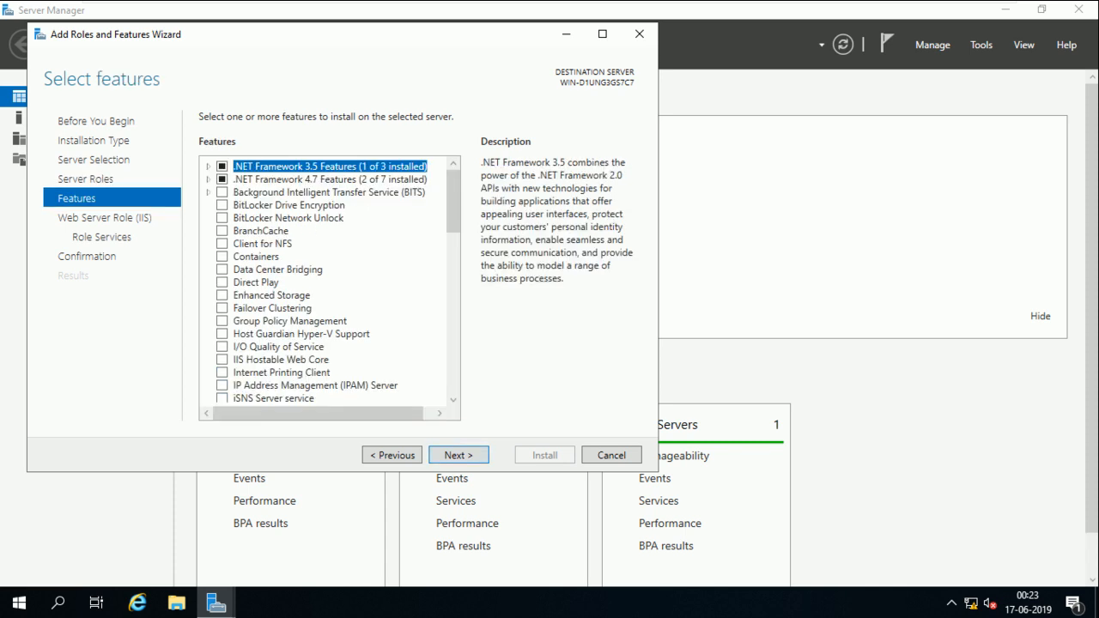
key(Return)
key(Return)
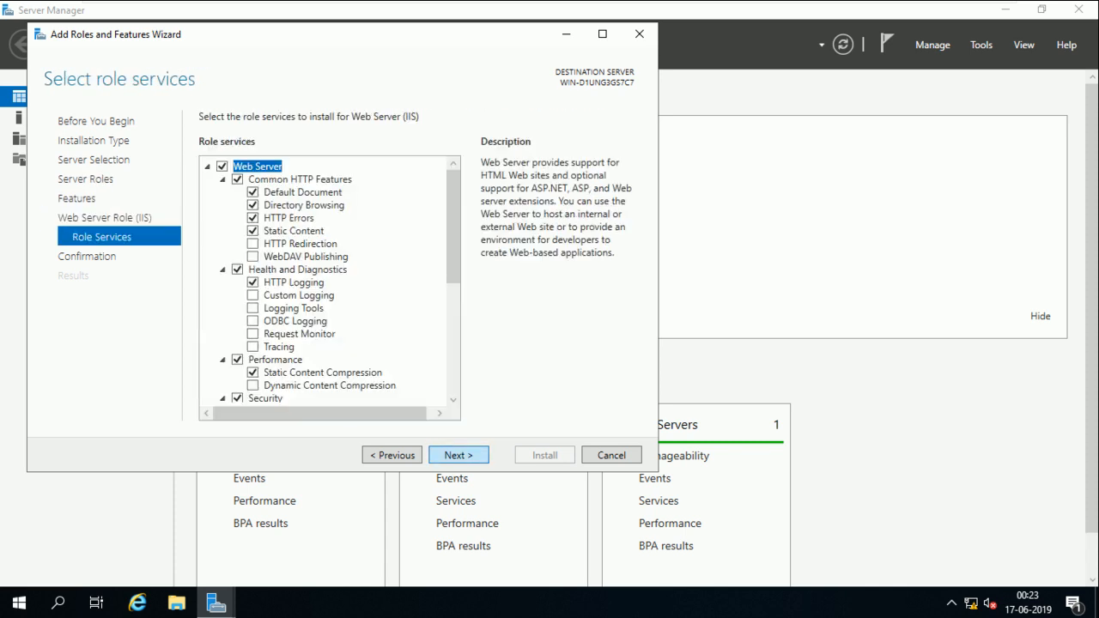
Add IIS 6 Management Compatibility under Management Tools, including IIS 6 WMI Compatibility, IIS 6 Scripting Tools and IIS 6 Management Console.
scroll(326, 283, down, 6)
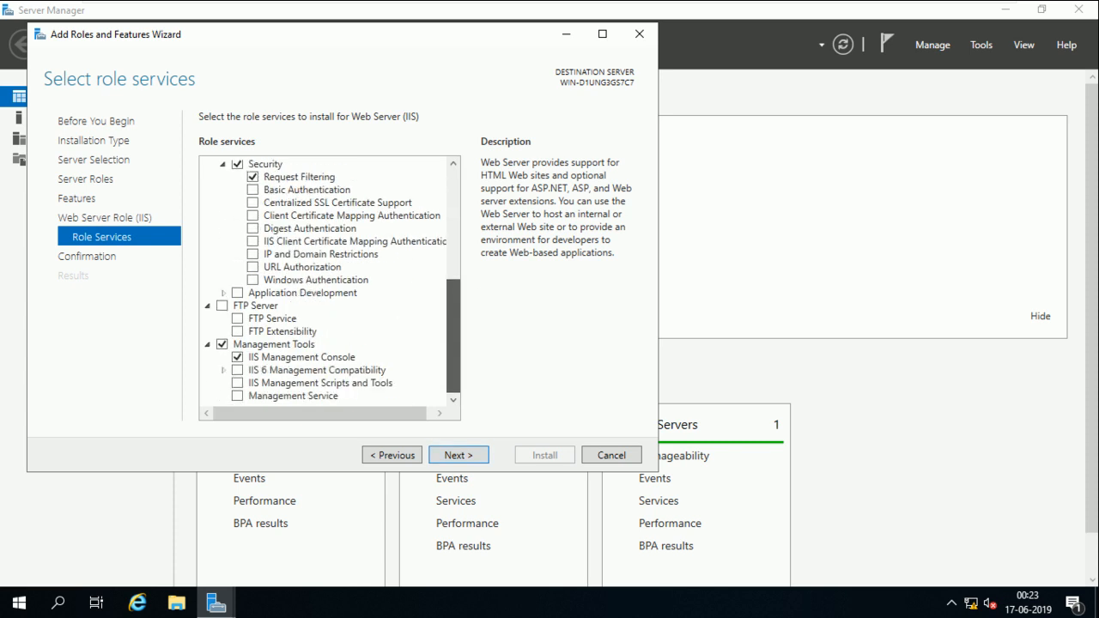
click(237, 370)
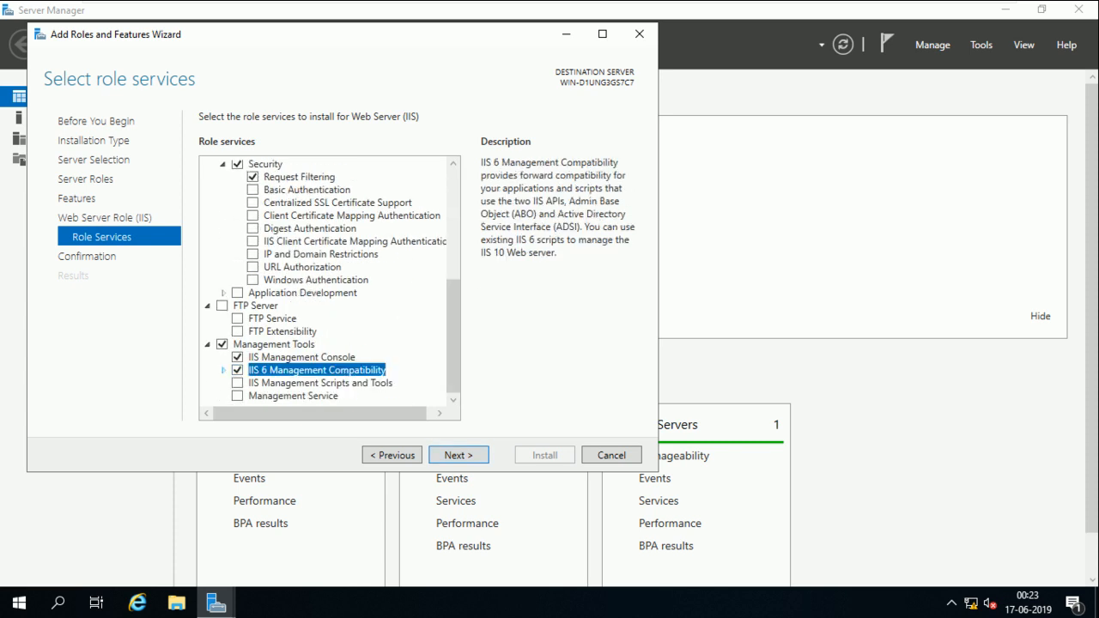
click(223, 370)
scroll(237, 383, down, 2)
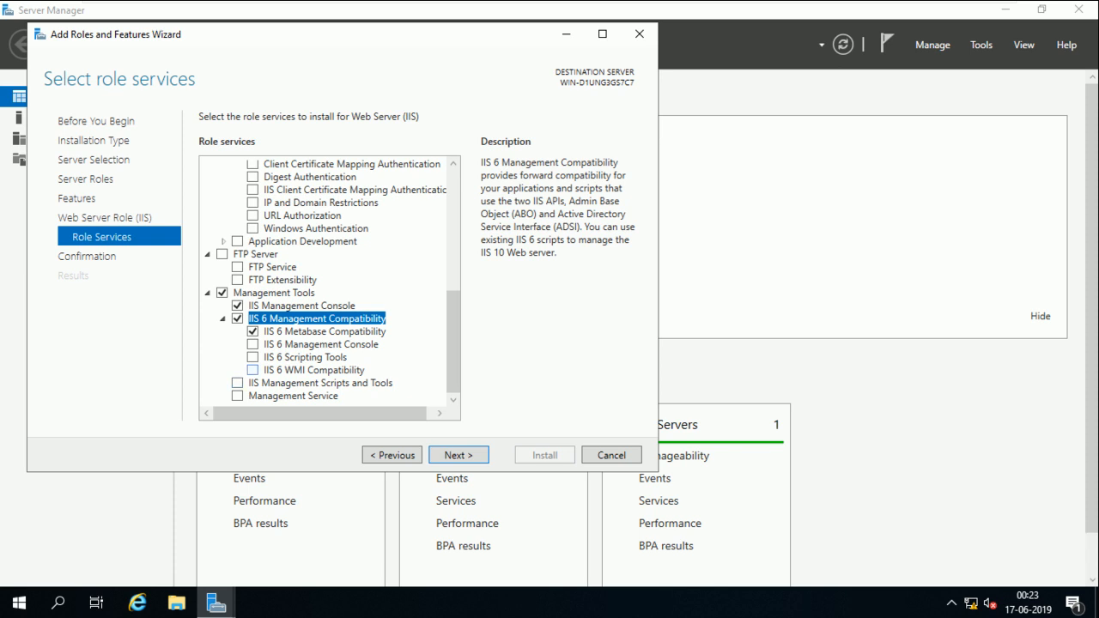
click(253, 370)
click(252, 357)
click(252, 344)
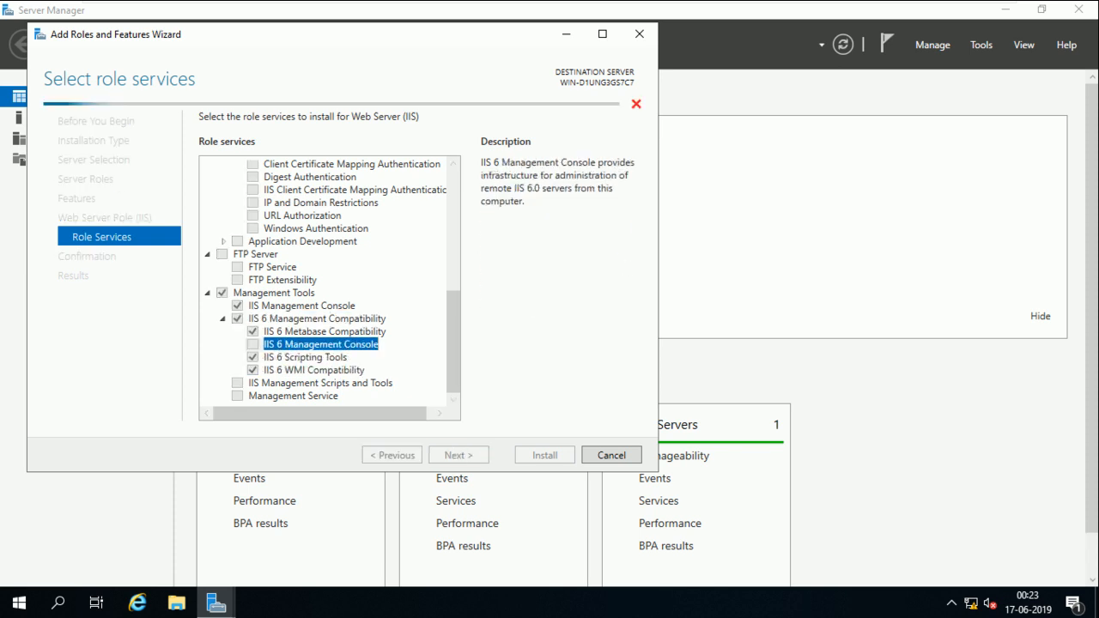
Add Basic Authentication under the web server's Security role services and proceed to the installation confirmation.
scroll(327, 284, up, 4)
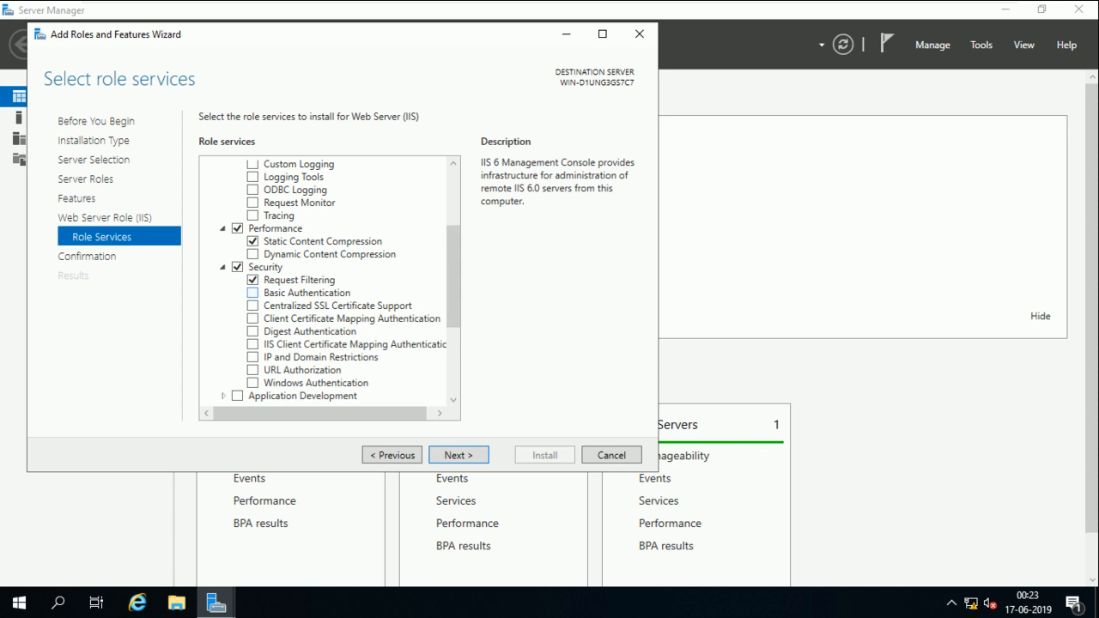
click(253, 293)
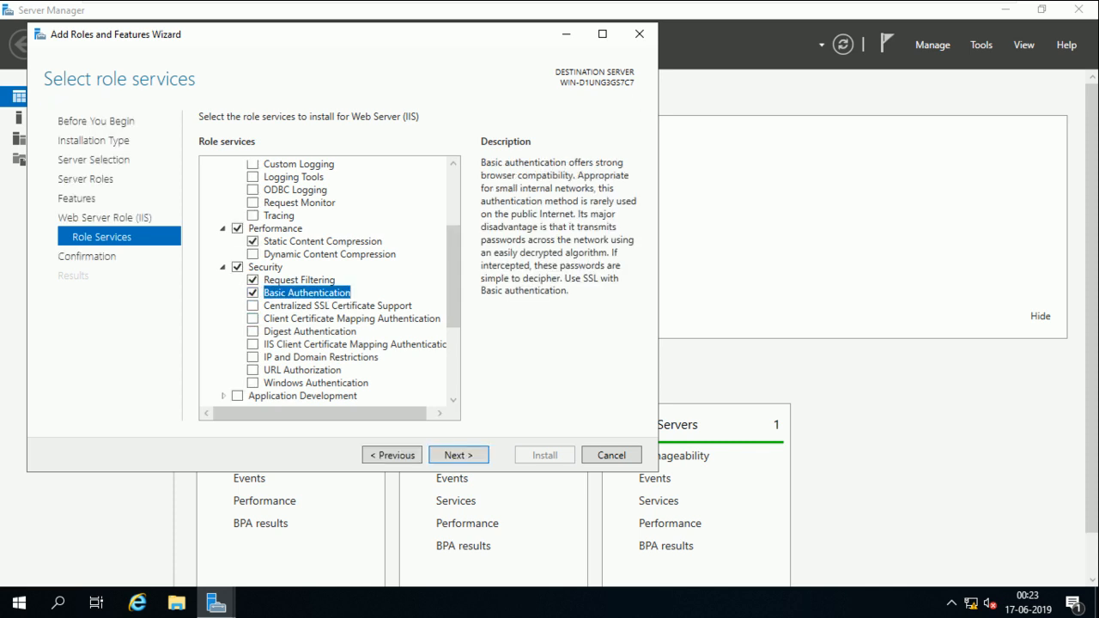
drag(453, 274, 453, 219)
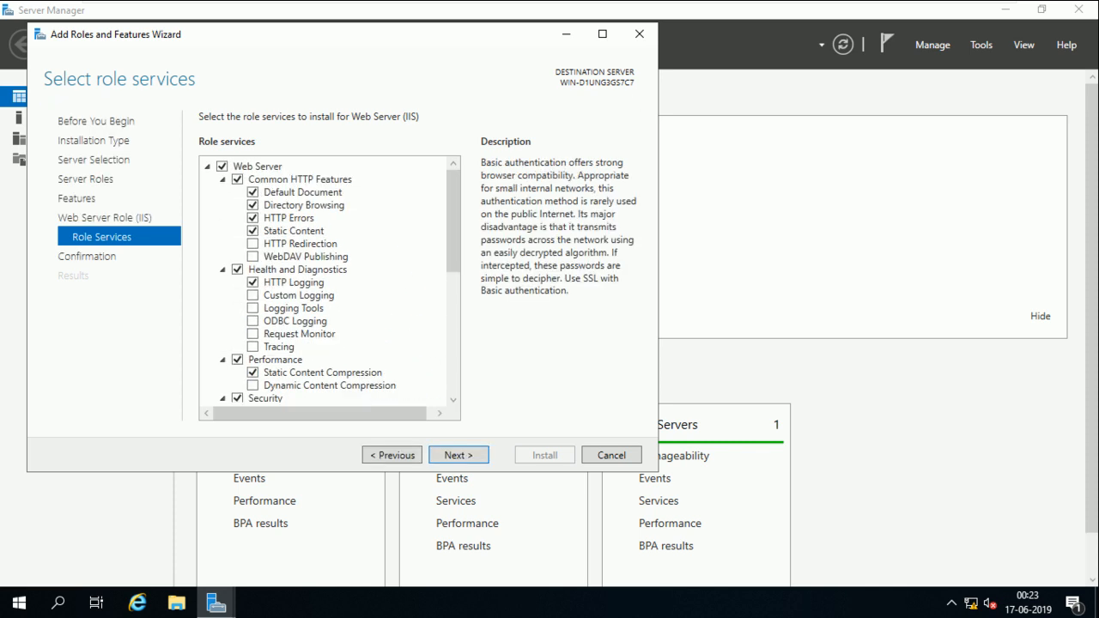
click(458, 455)
Allow automatic restart of the V2 server if required and start the Web Server (IIS) installation.
click(205, 140)
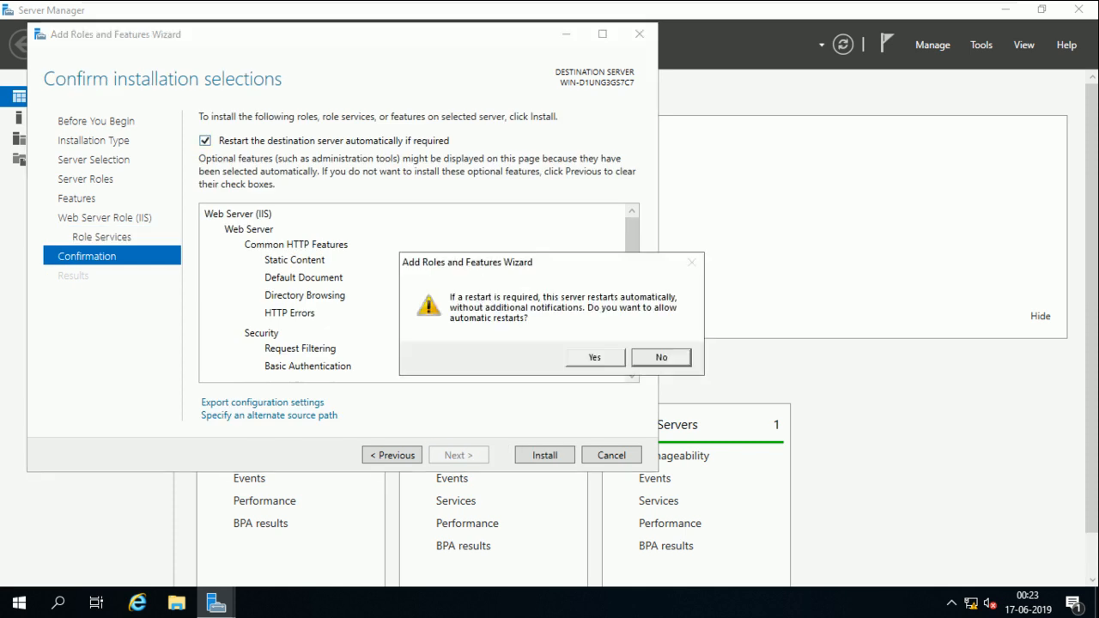
click(594, 358)
click(544, 455)
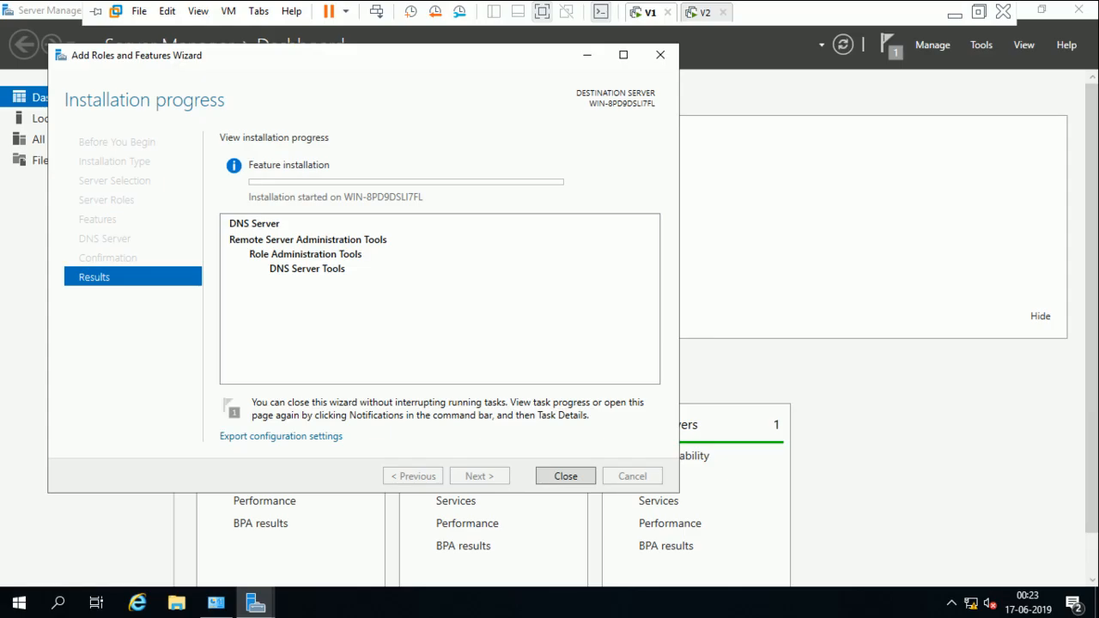
Close the finished Add Roles and Features Wizard on V1, switch to V2 and close its wizard as well.
click(954, 14)
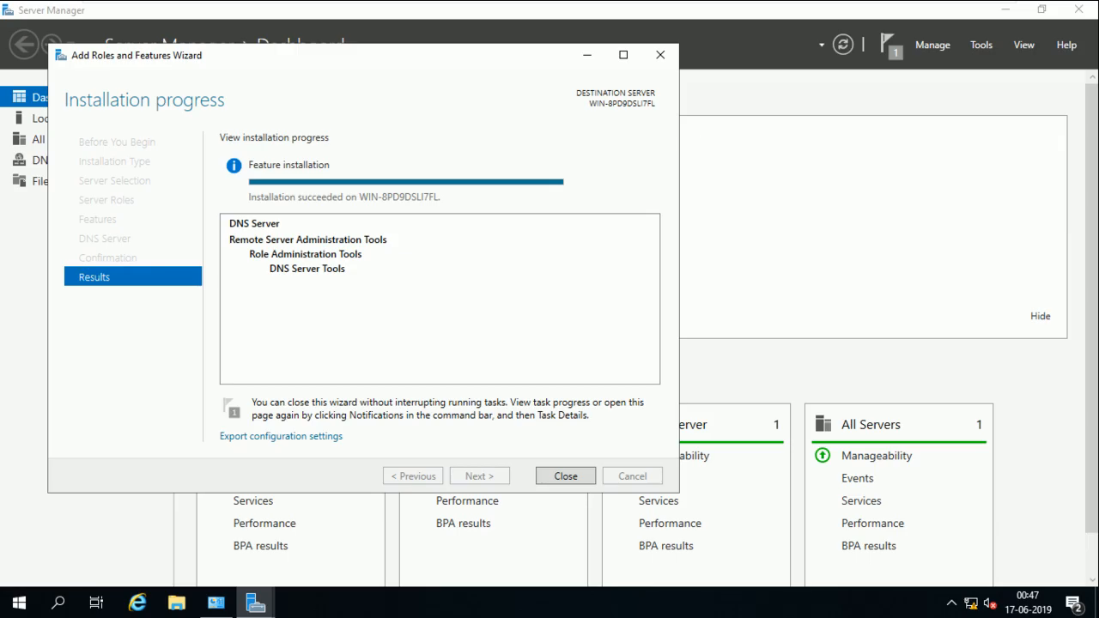
click(566, 475)
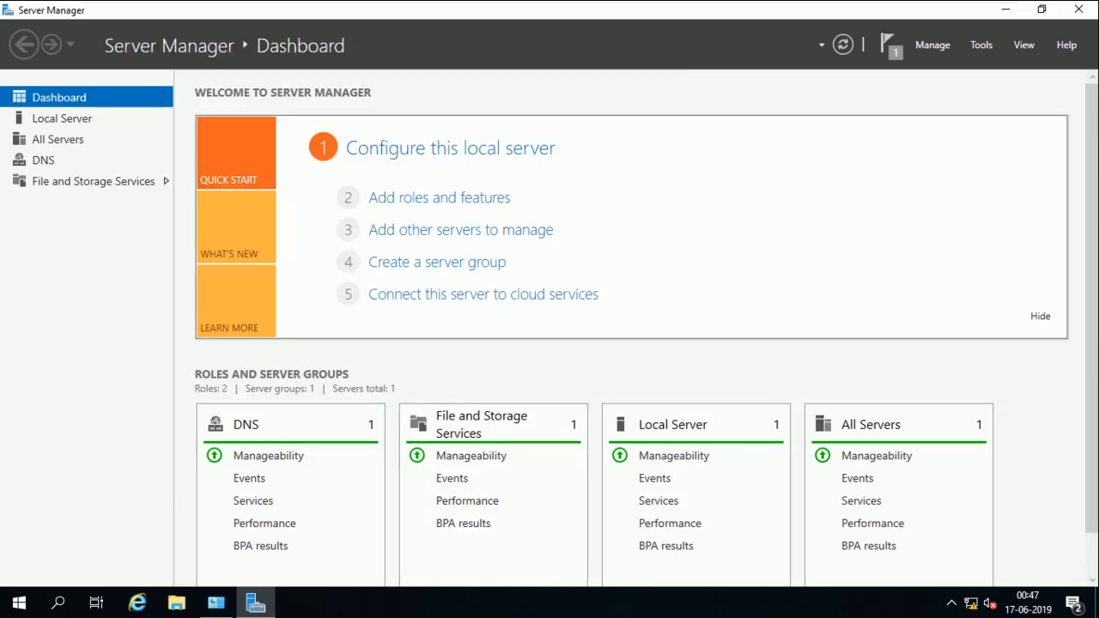
mouse_move(975, 2)
click(705, 13)
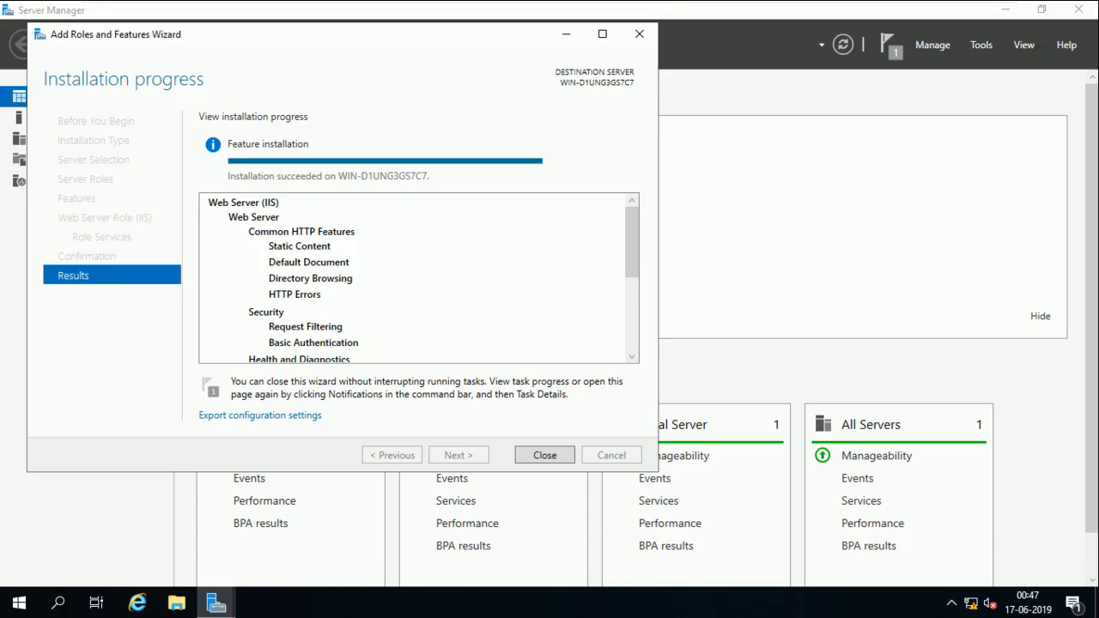
click(544, 455)
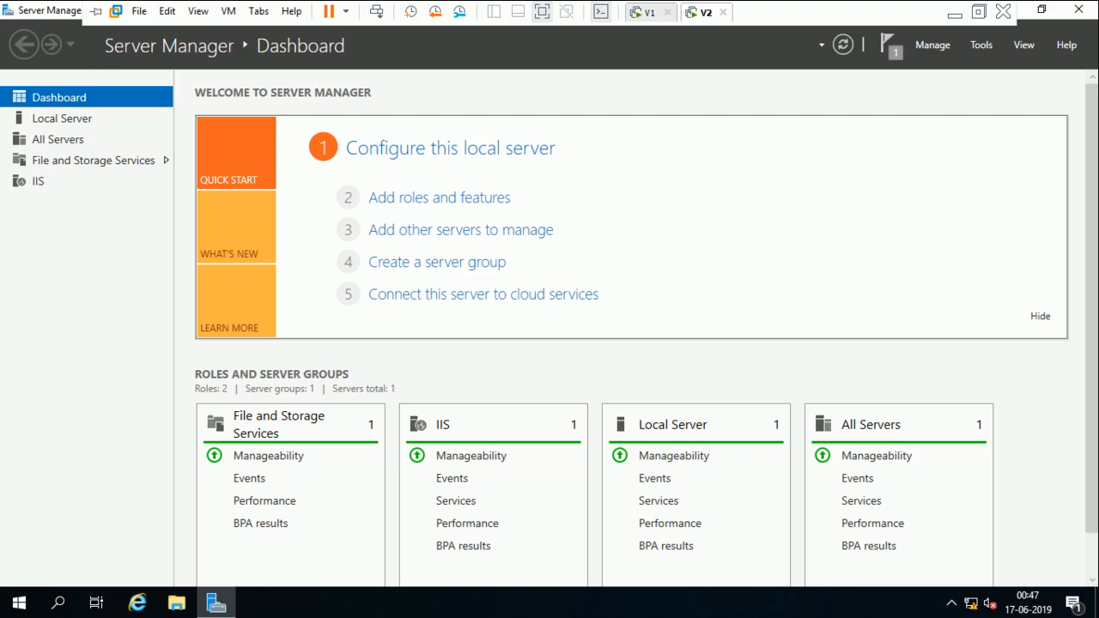
Switch to the V1 virtual machine, open DNS Manager and select the server's Forward Lookup Zones folder.
click(648, 13)
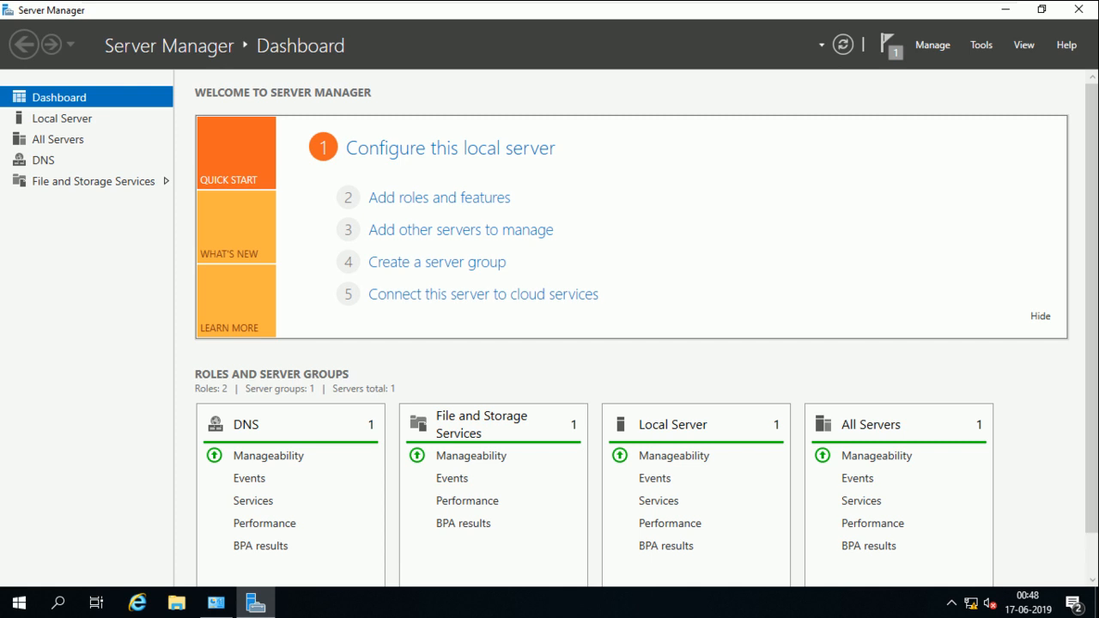
click(982, 45)
click(902, 136)
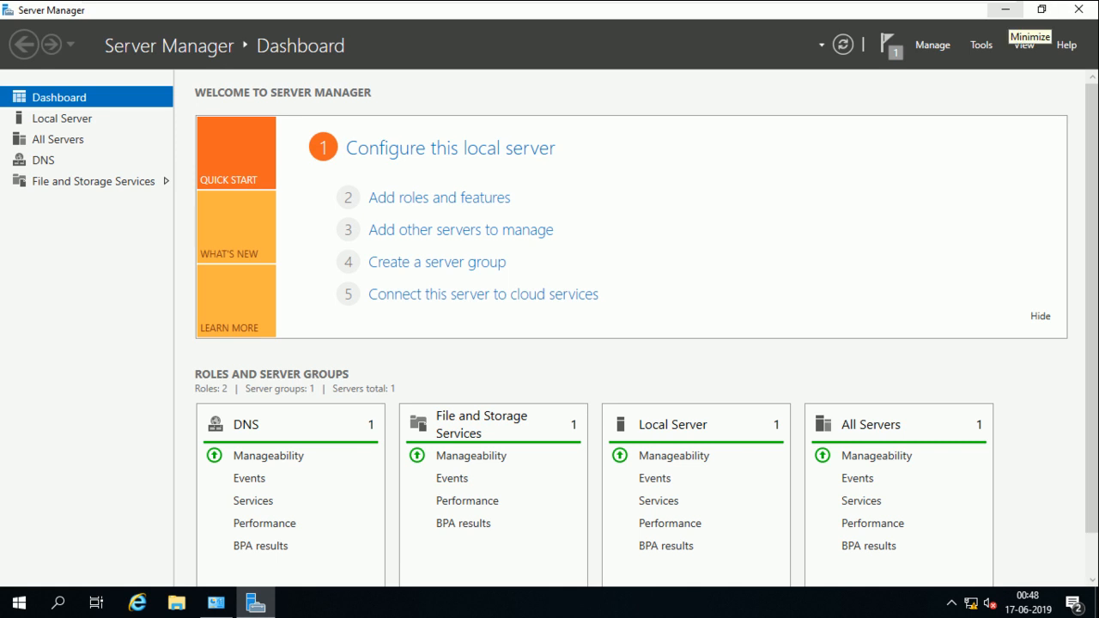
click(116, 128)
right_click(115, 128)
click(53, 128)
click(142, 143)
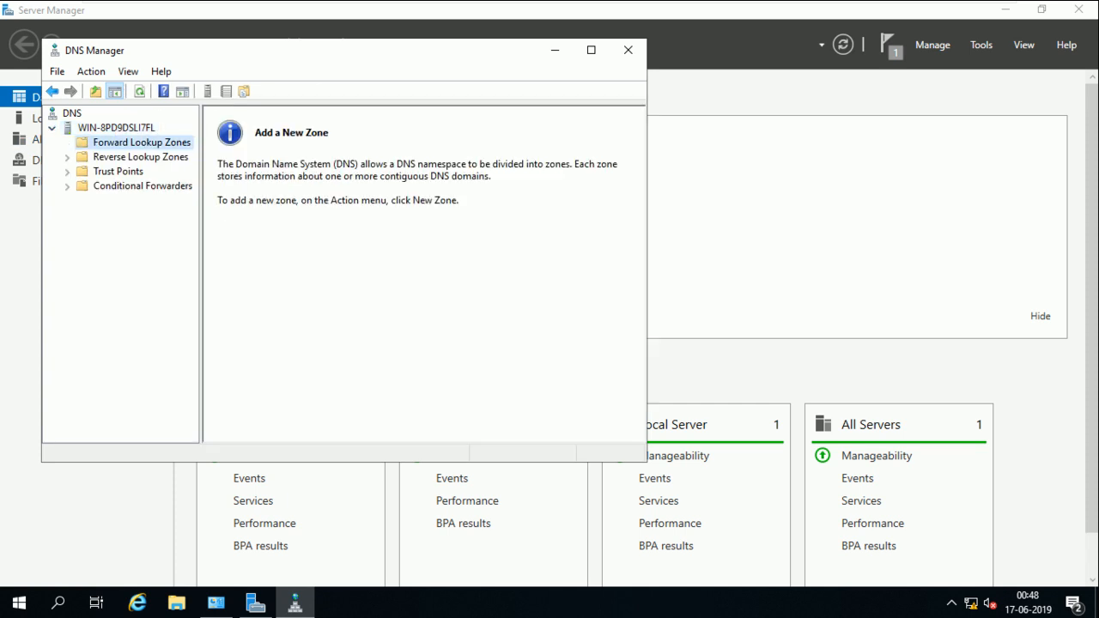
Start a new forward lookup zone as a primary zone and name it smartlab.com.
right_click(187, 143)
click(232, 152)
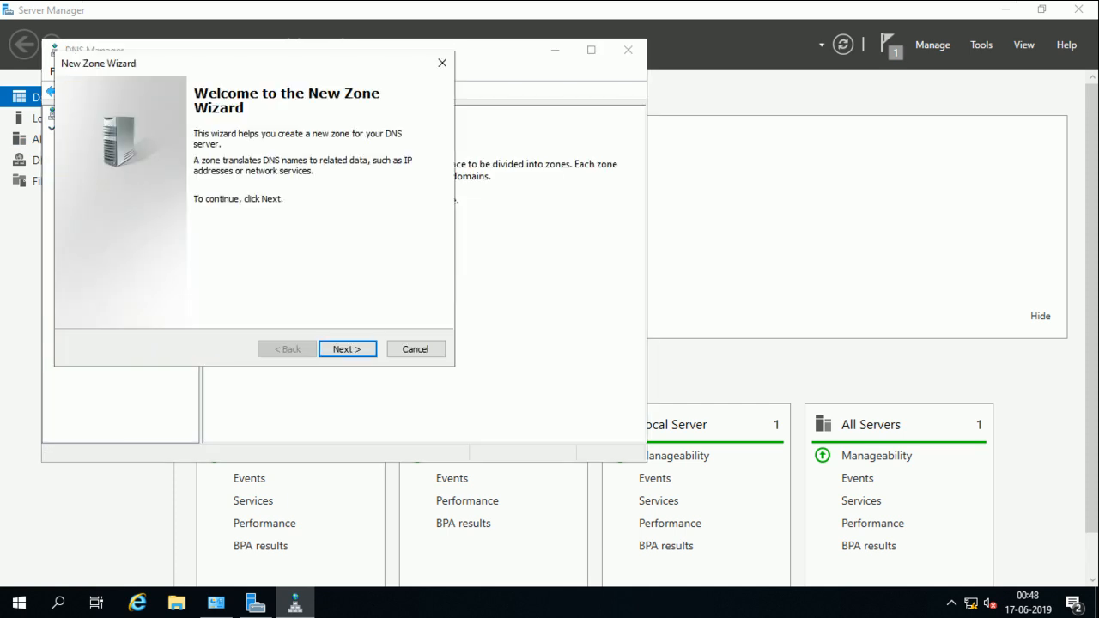
key(Return)
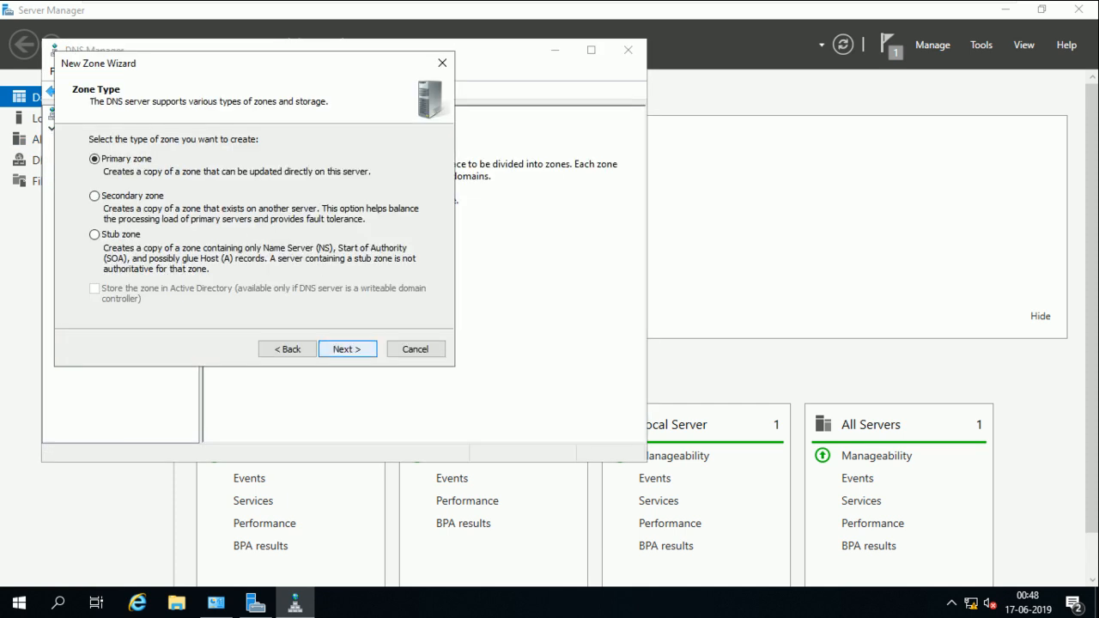
key(Return)
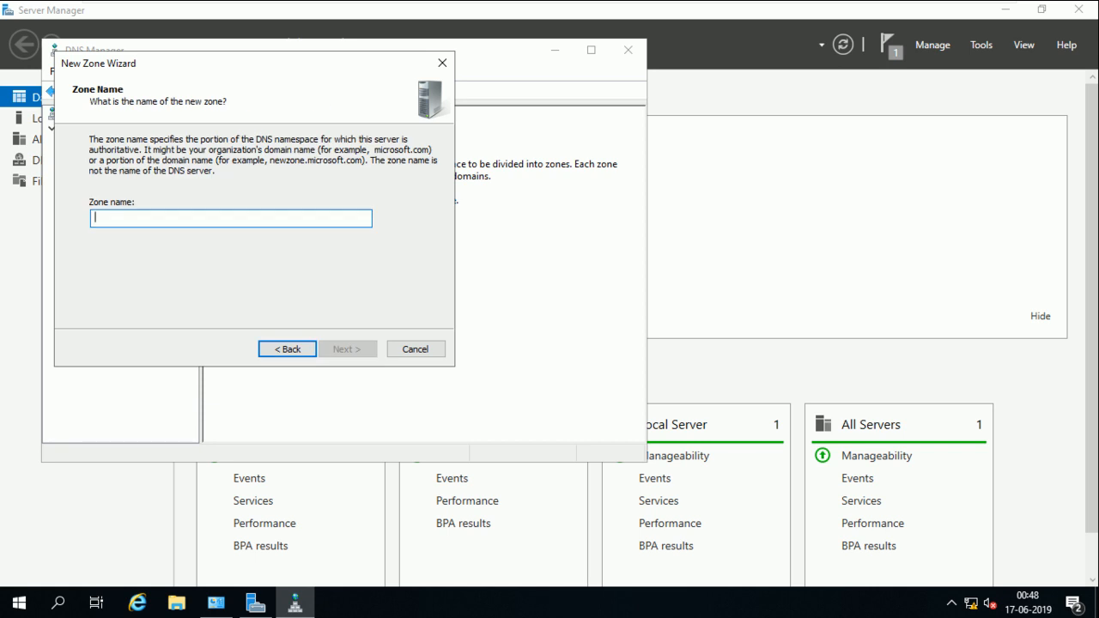
text(smartlab.com)
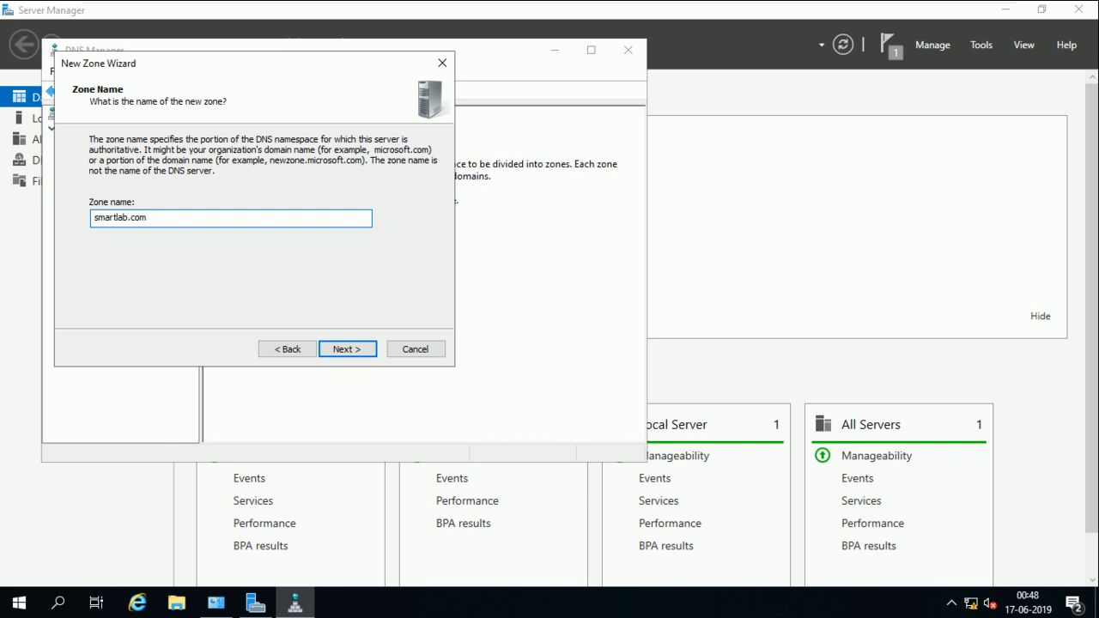
key(Return)
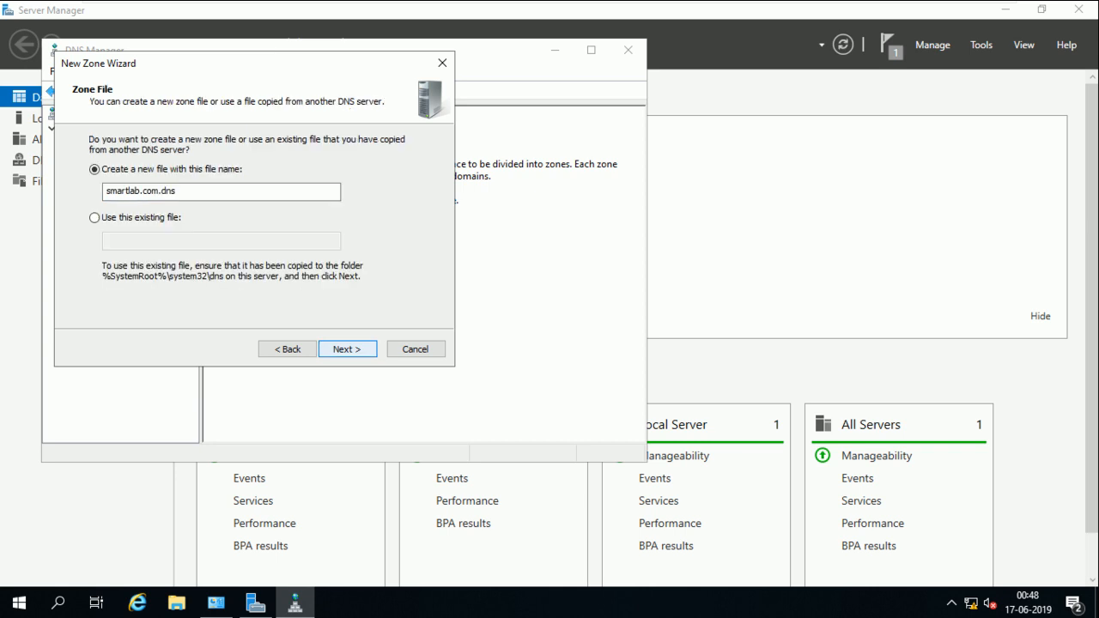
Create the zone with the new file smartlab.com.dns and both nonsecure and secure dynamic updates allowed, and open the zone's records.
key(Return)
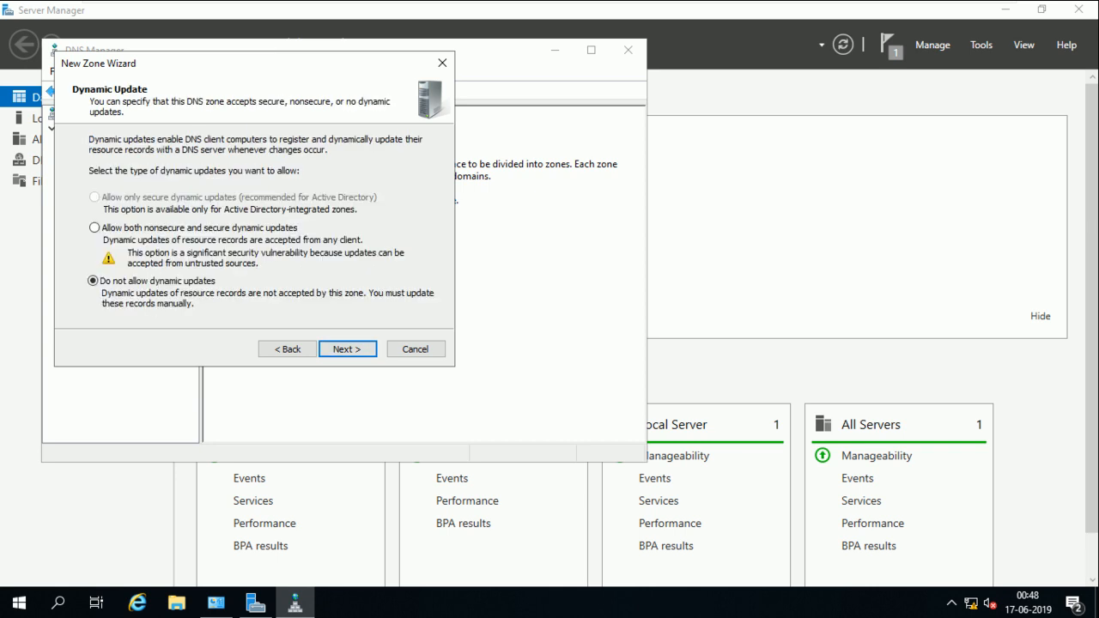
key(Up)
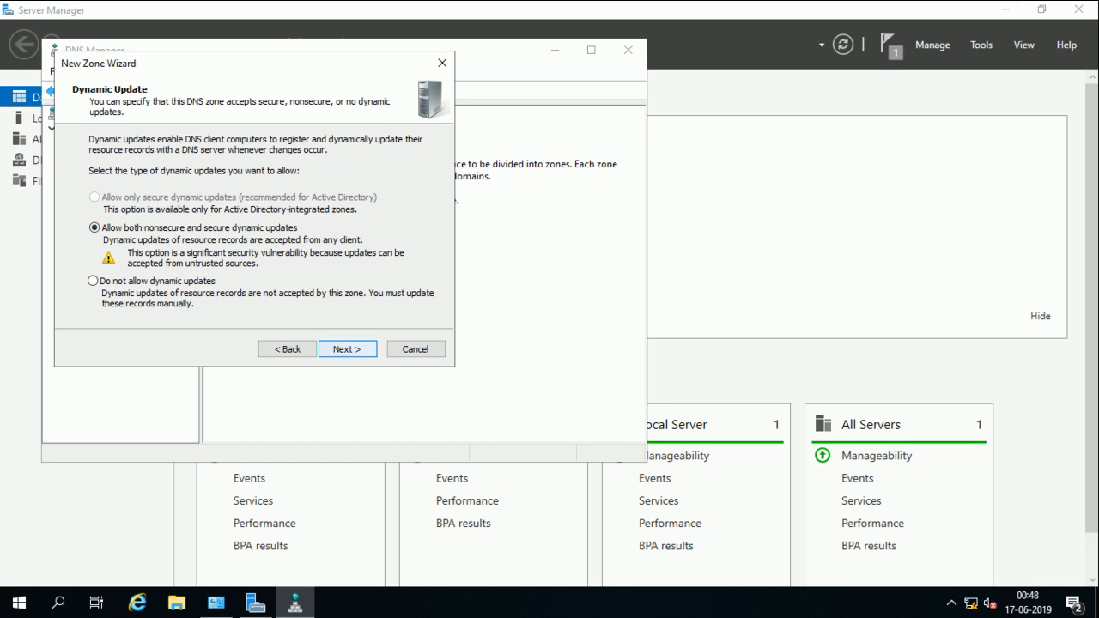
key(Return)
key(Return)
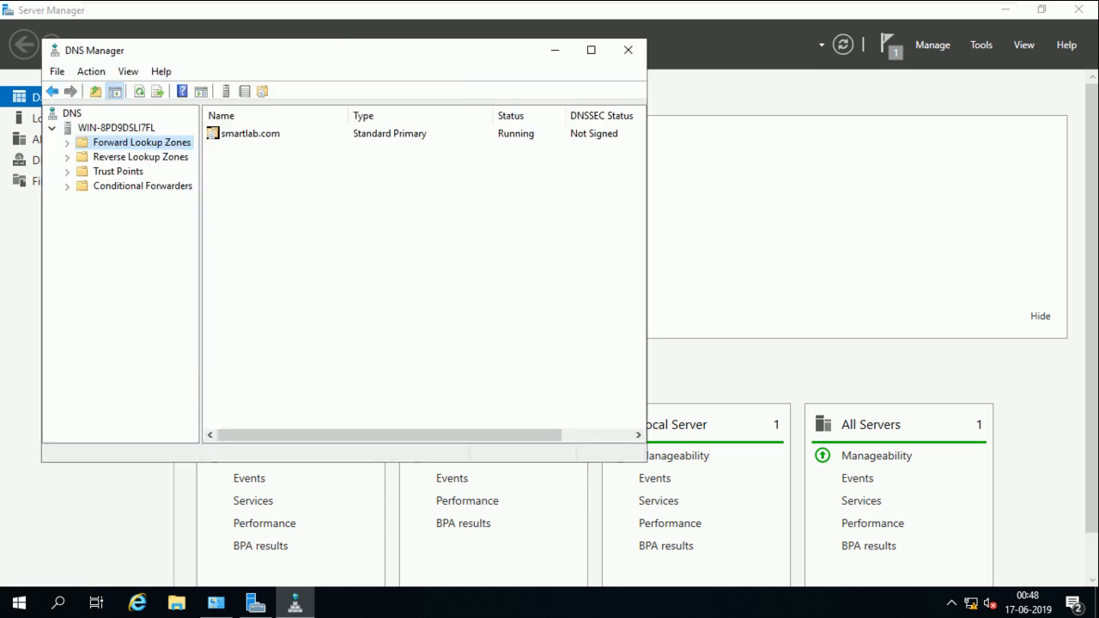
key(Right)
key(Down)
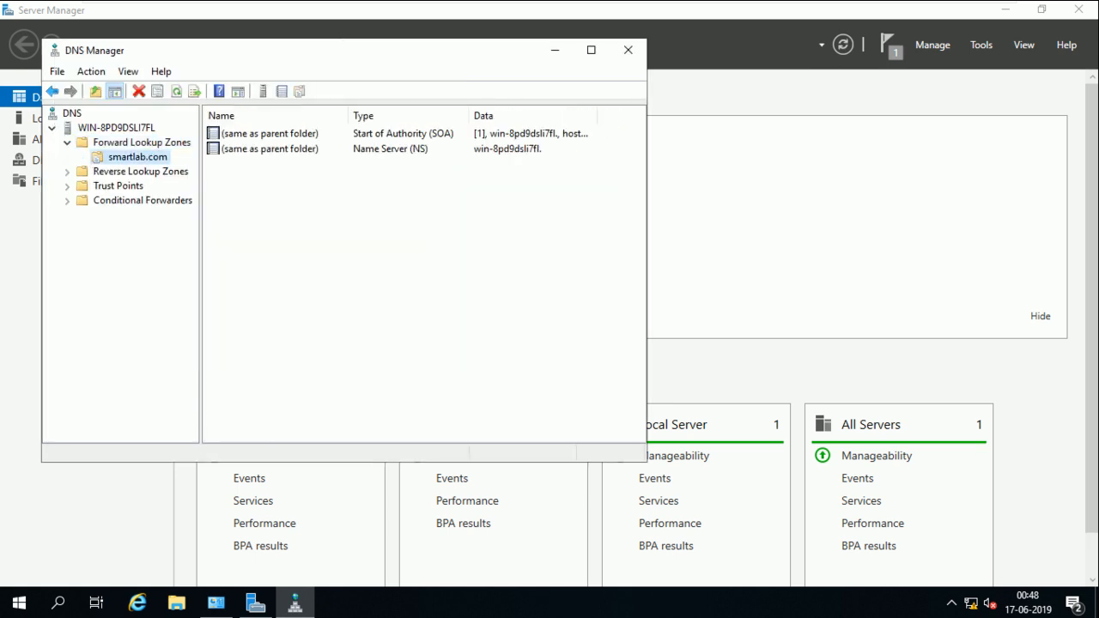
Close DNS Manager and Server Manager, and open the system properties of This PC from File Explorer.
click(628, 50)
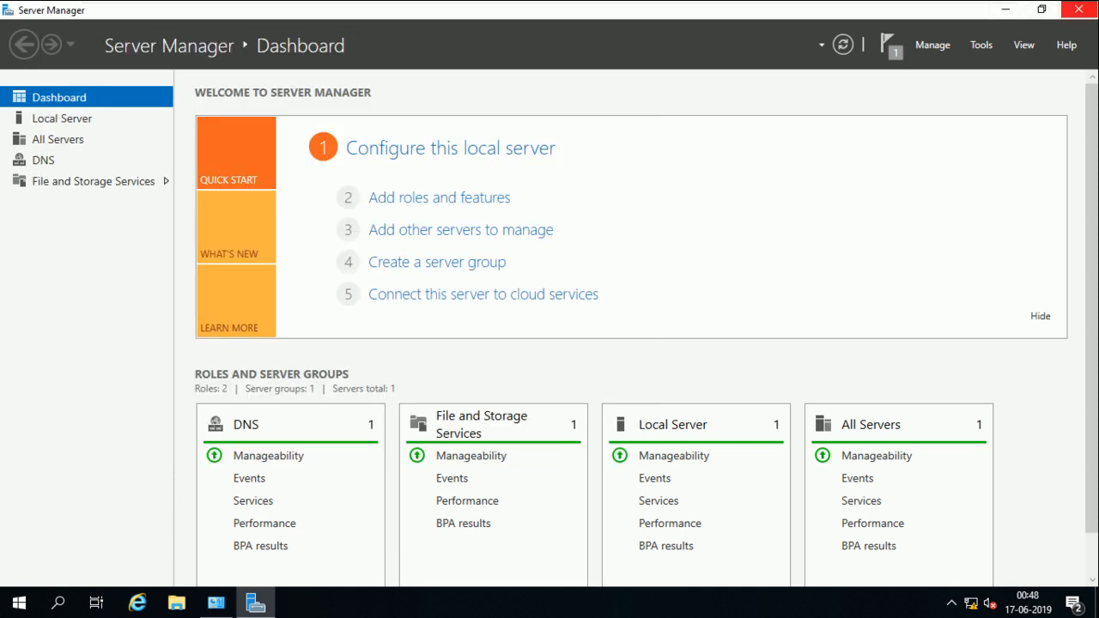
click(1078, 10)
key(super+r)
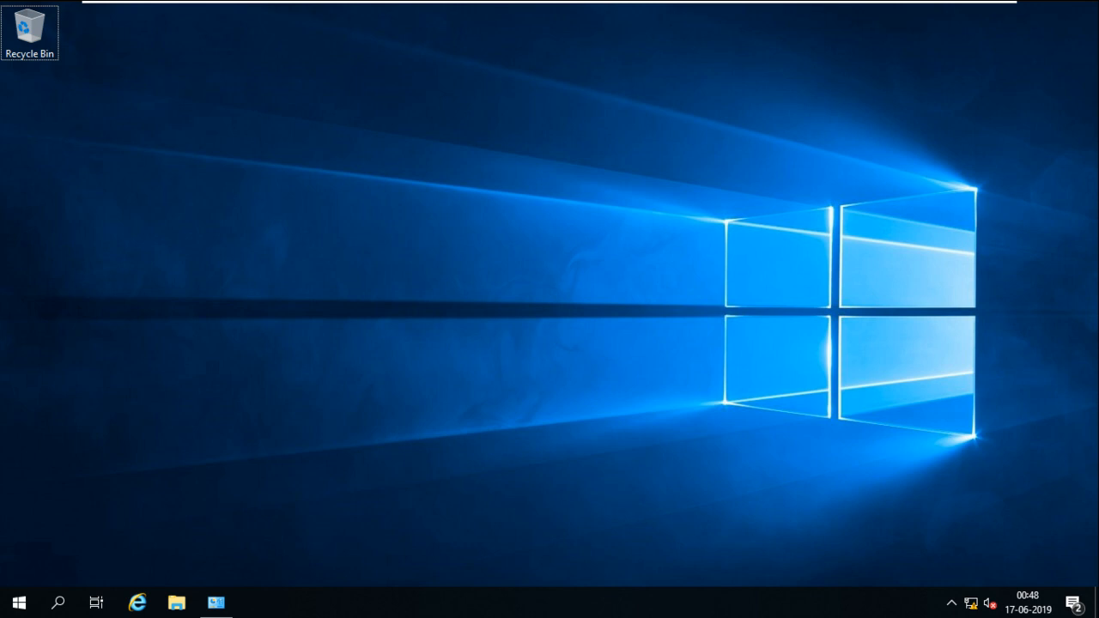
click(177, 603)
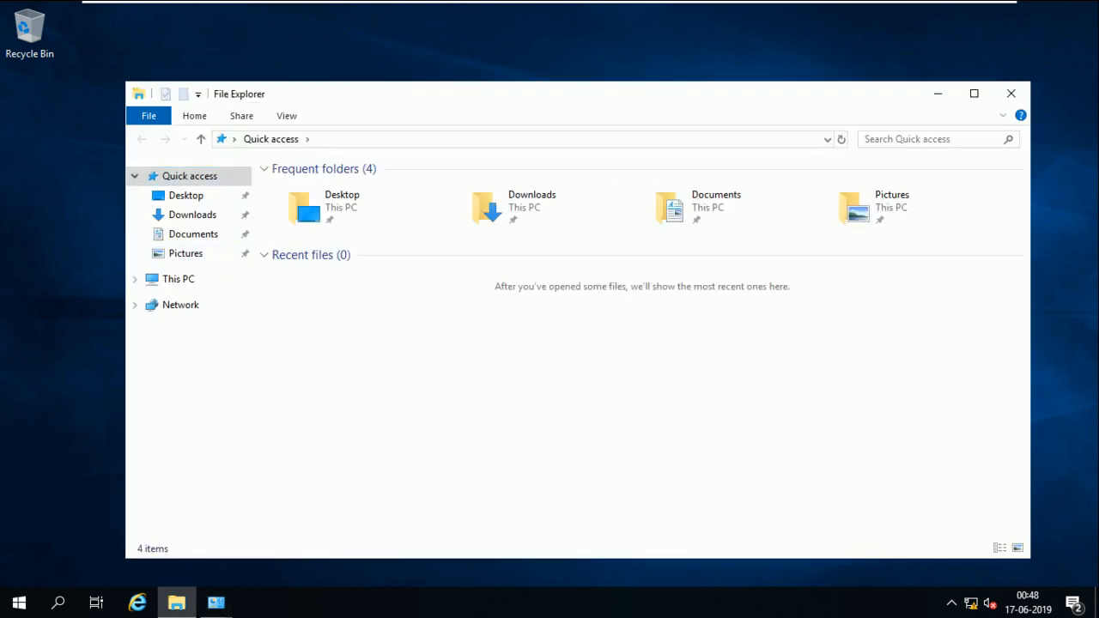
click(179, 279)
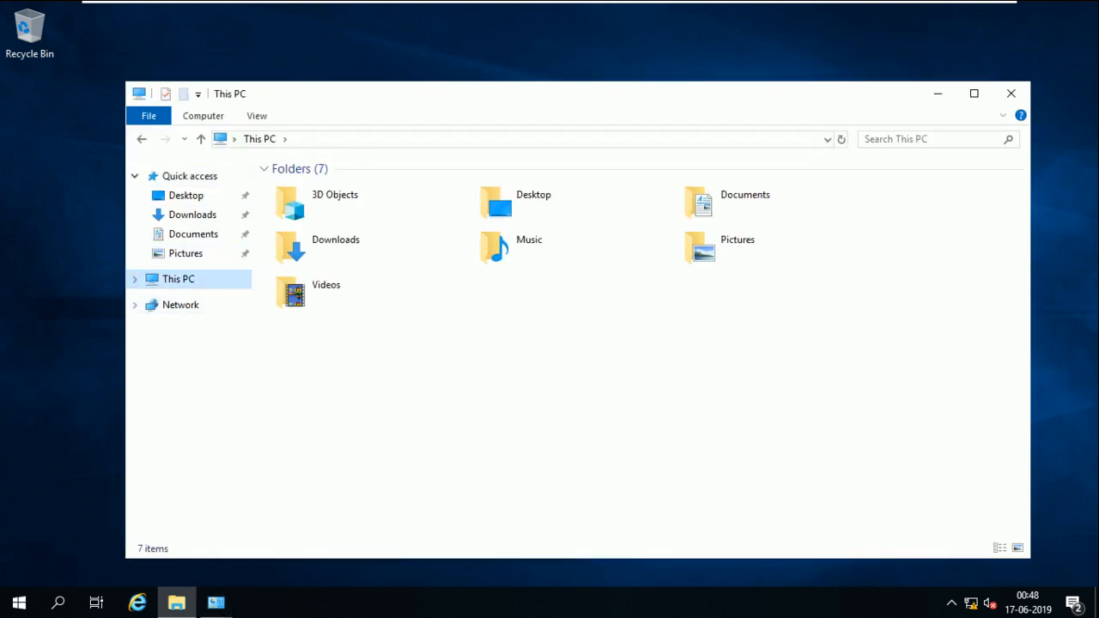
right_click(181, 275)
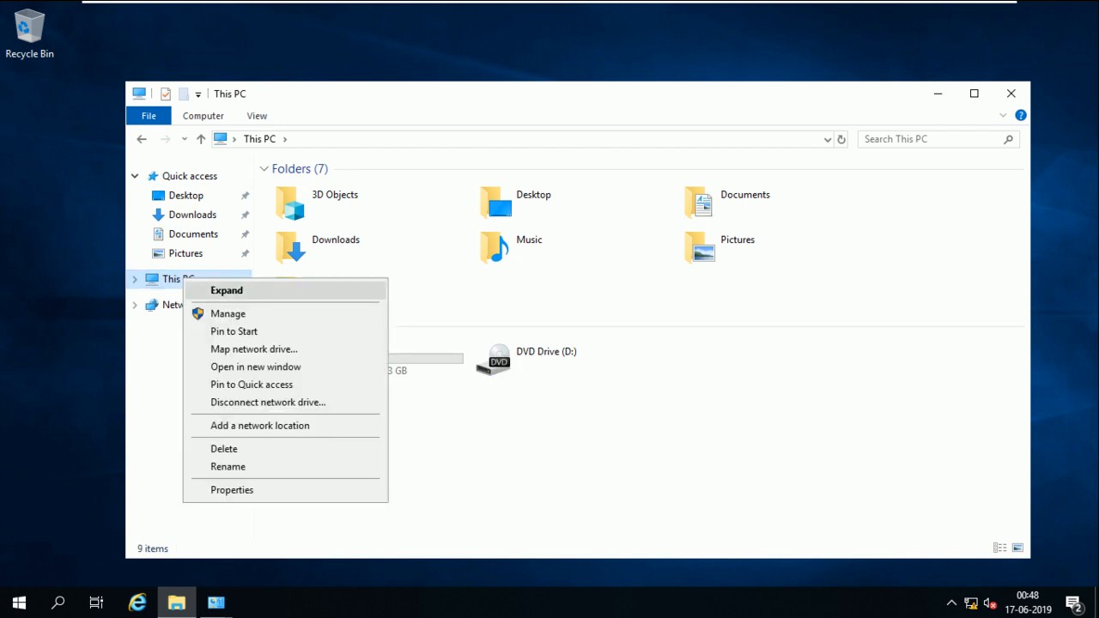
click(214, 490)
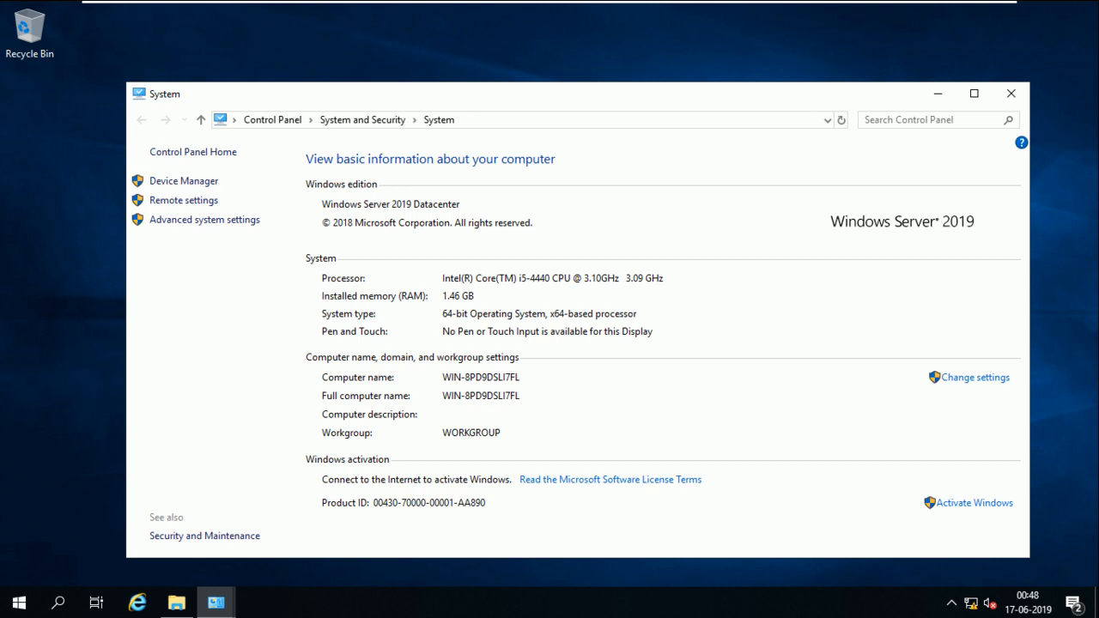
Change V1's computer name to srv1 and set its primary DNS suffix to smartlab.com.
click(975, 377)
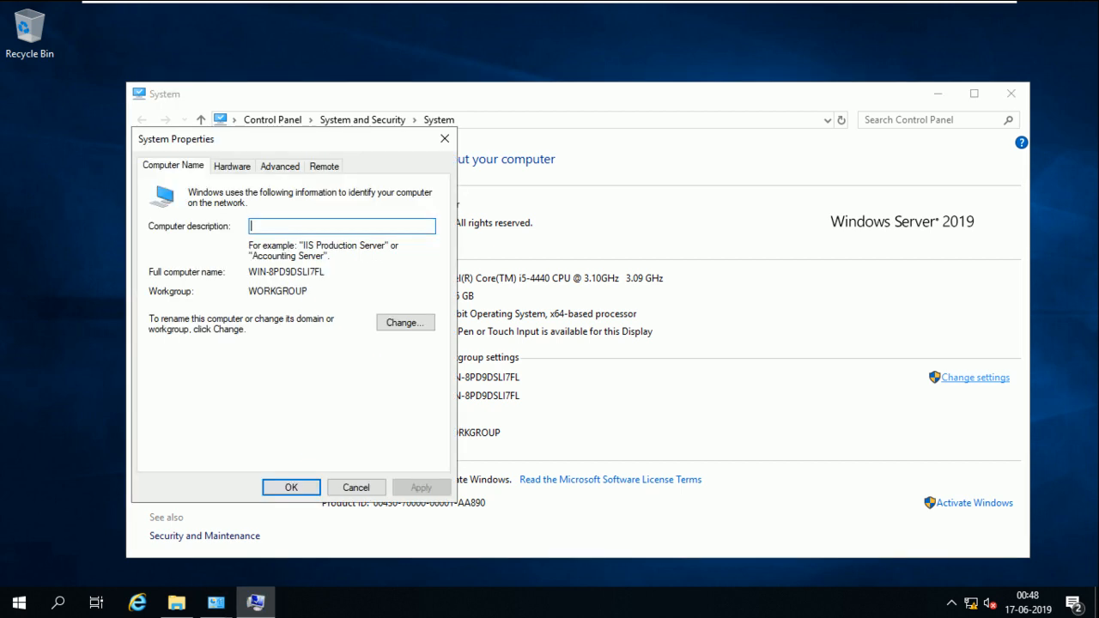
click(406, 322)
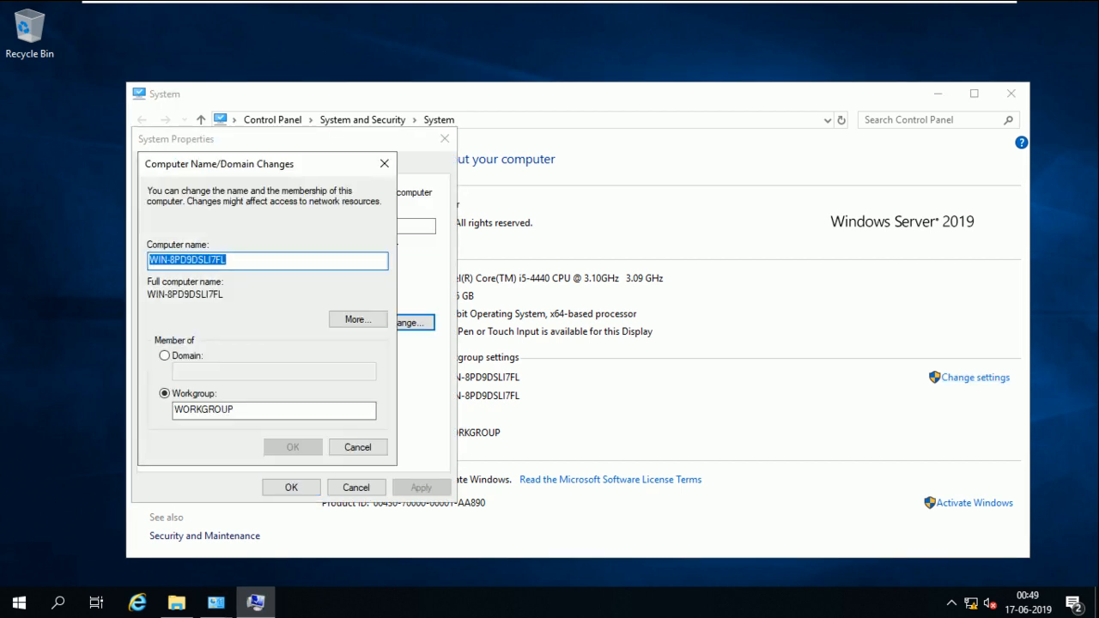
text(srv1q)
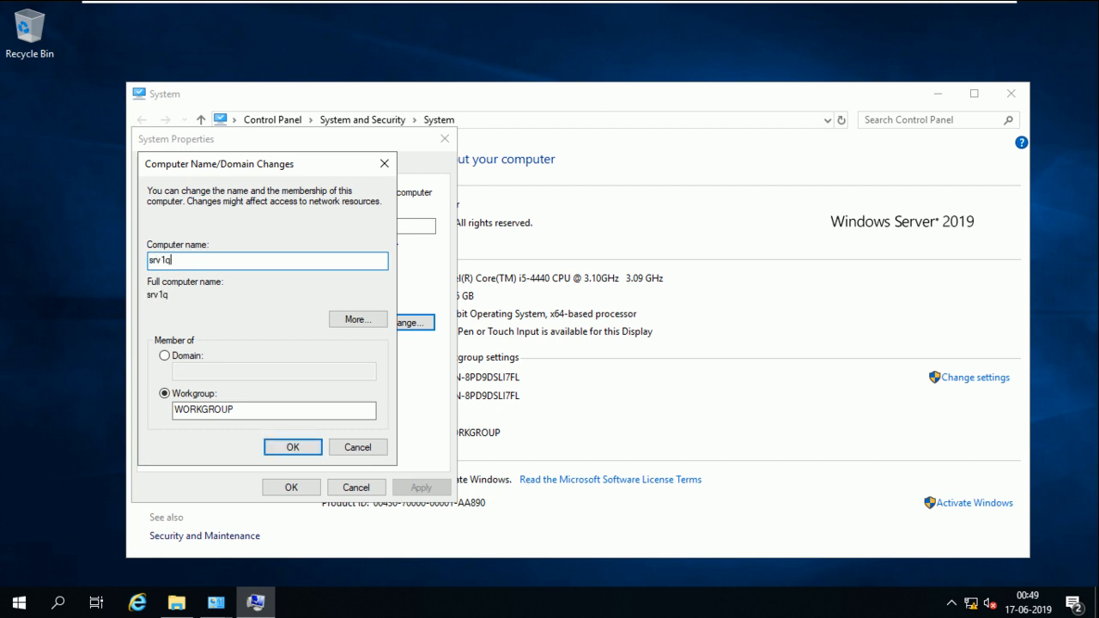
key(BackSpace)
click(358, 319)
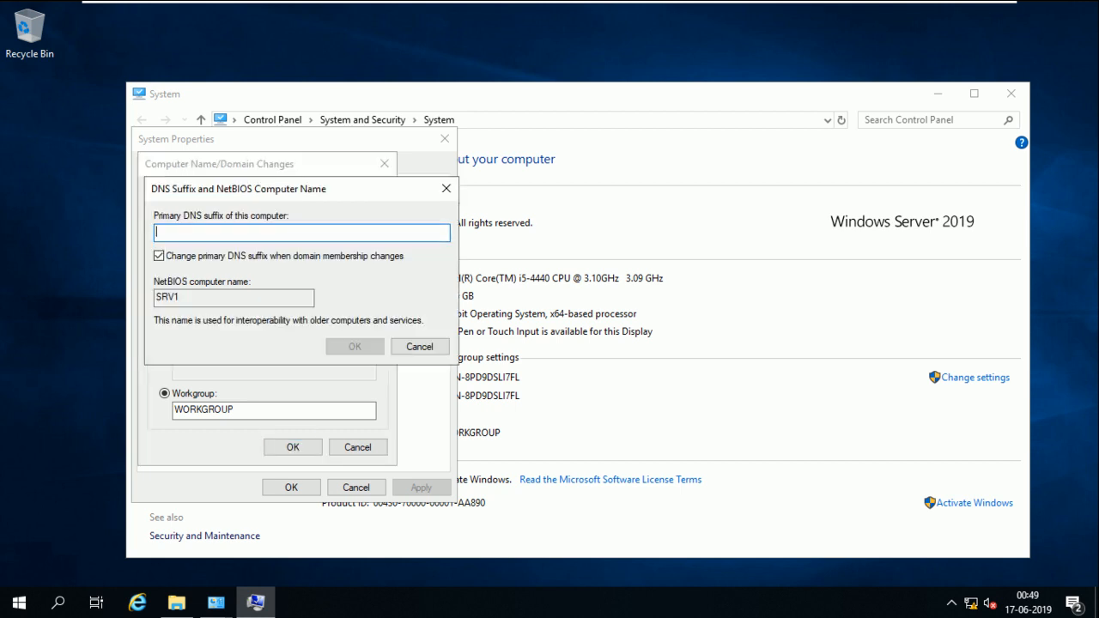
text(smartlab.com)
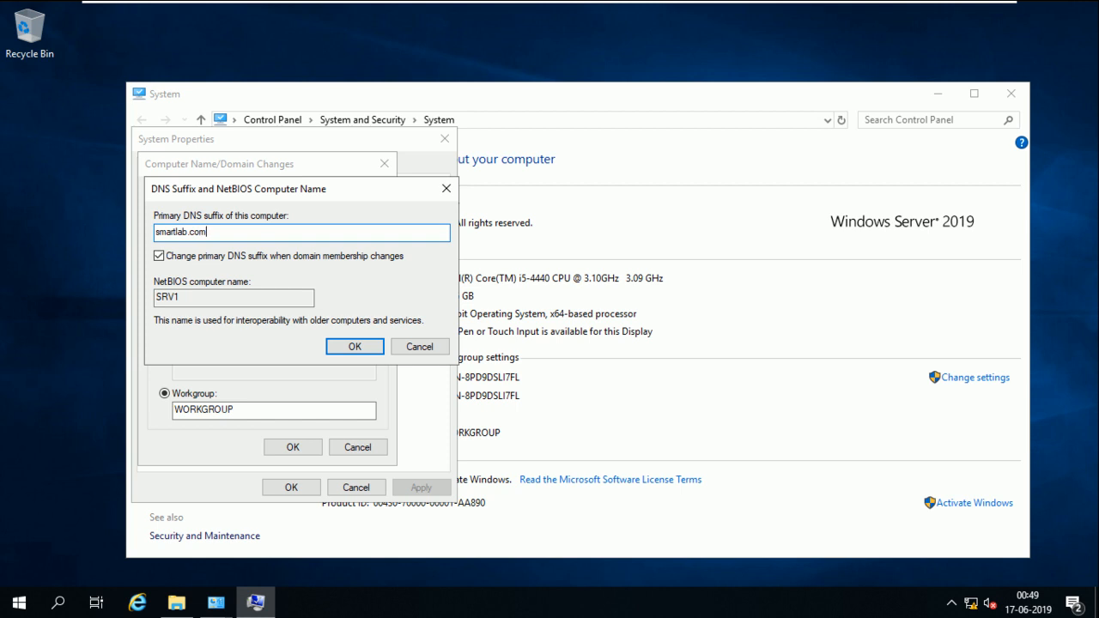
key(Return)
Apply the computer name changes on V1 and restart the server immediately.
click(293, 447)
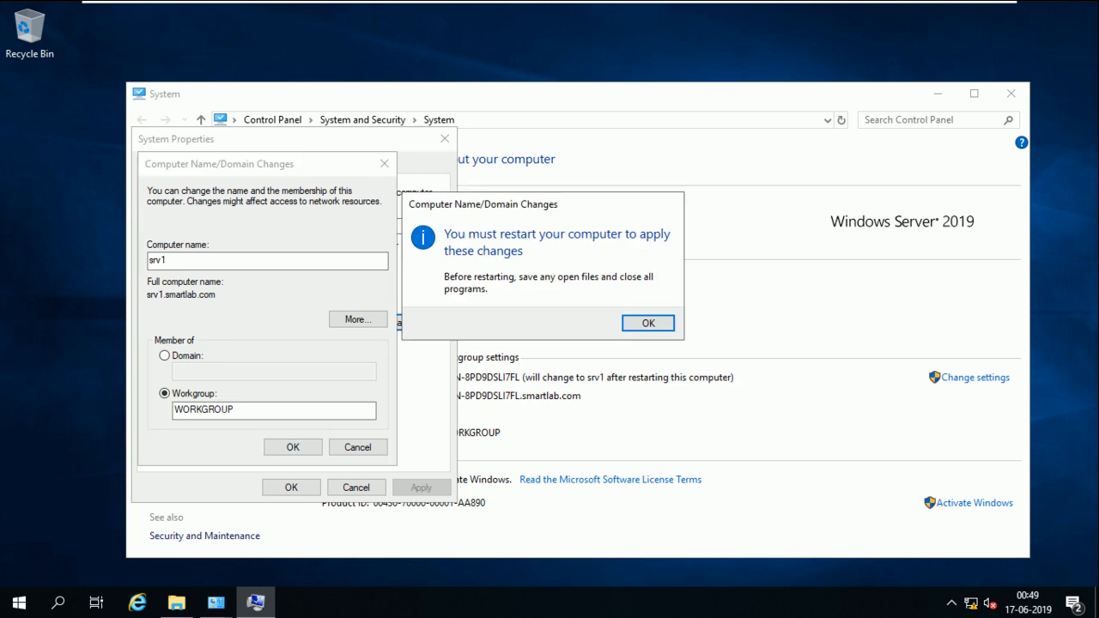
key(Return)
key(Return)
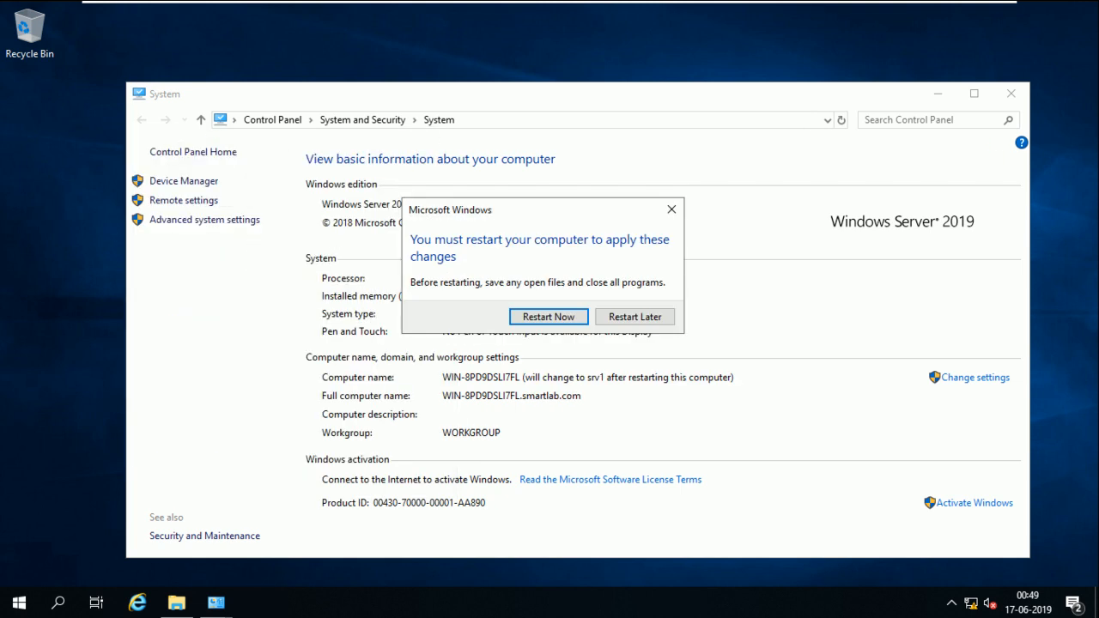
key(Return)
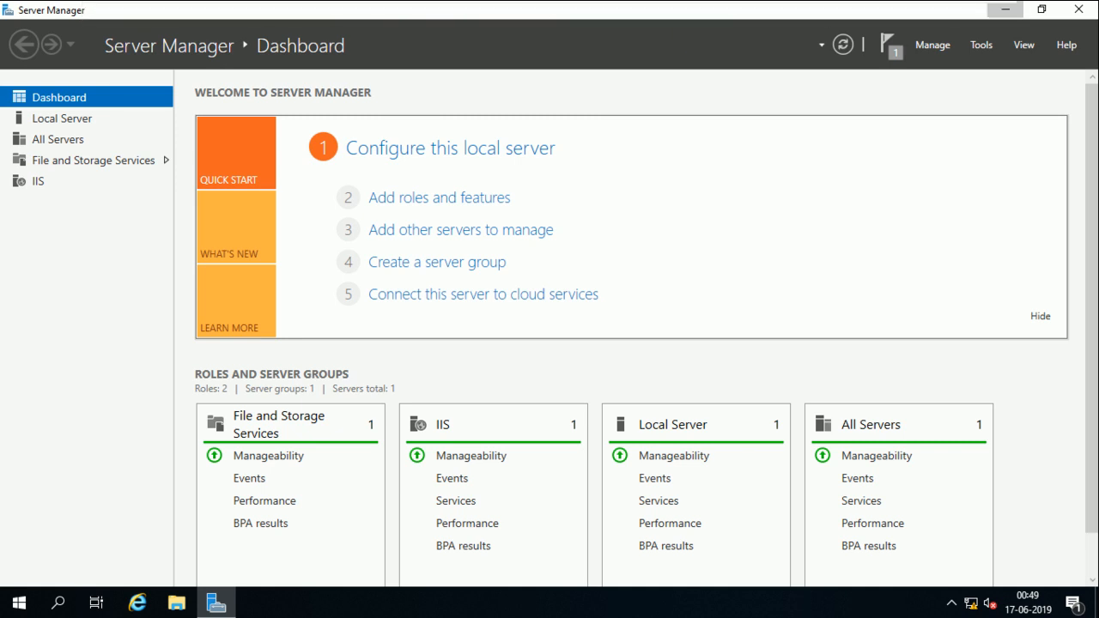
On V2, minimize Server Manager, open the computer name settings and enter WEB as the computer name.
click(1003, 10)
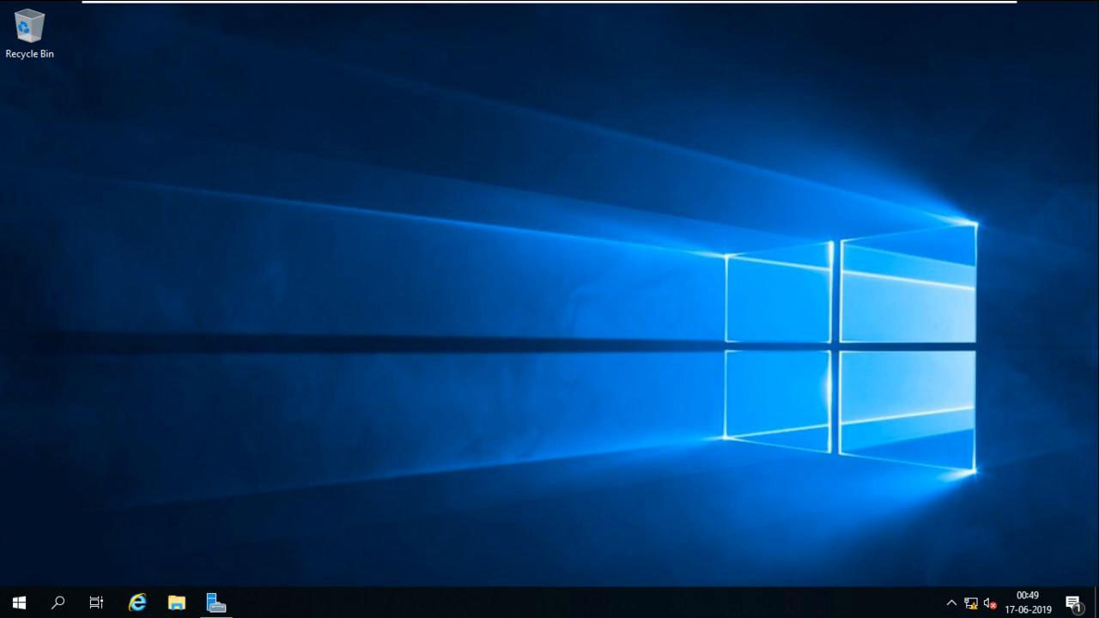
key(super+Pause)
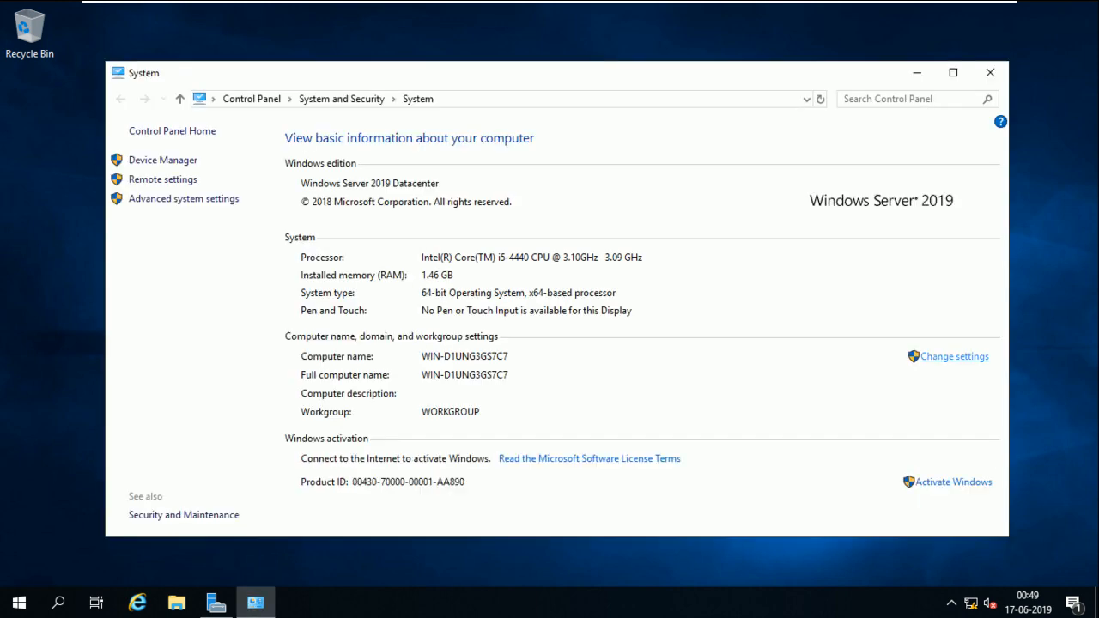
click(954, 356)
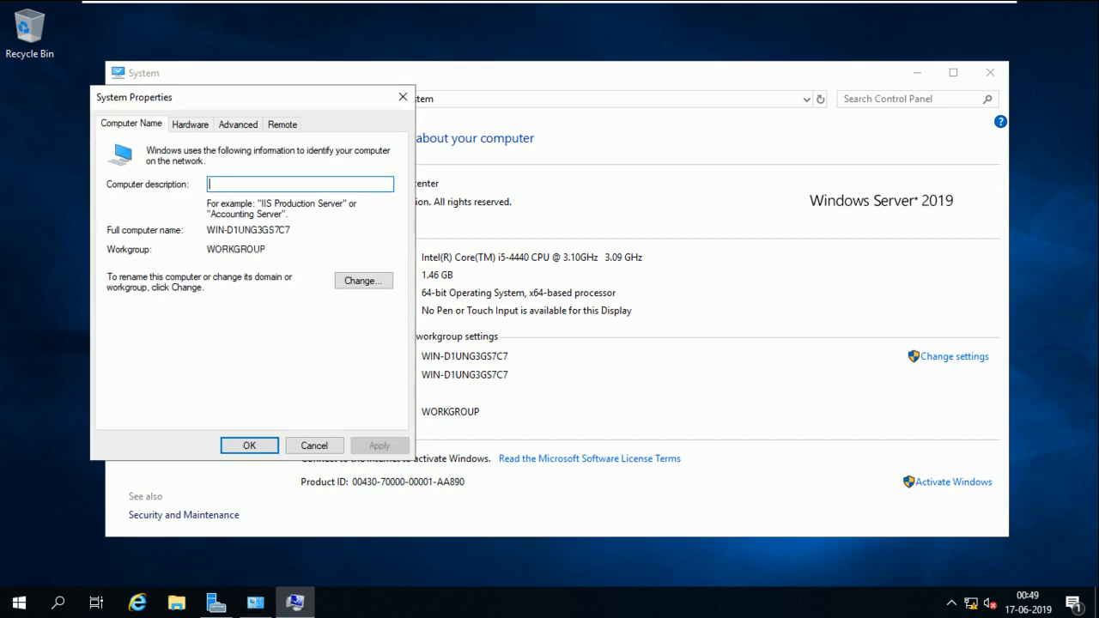
click(363, 280)
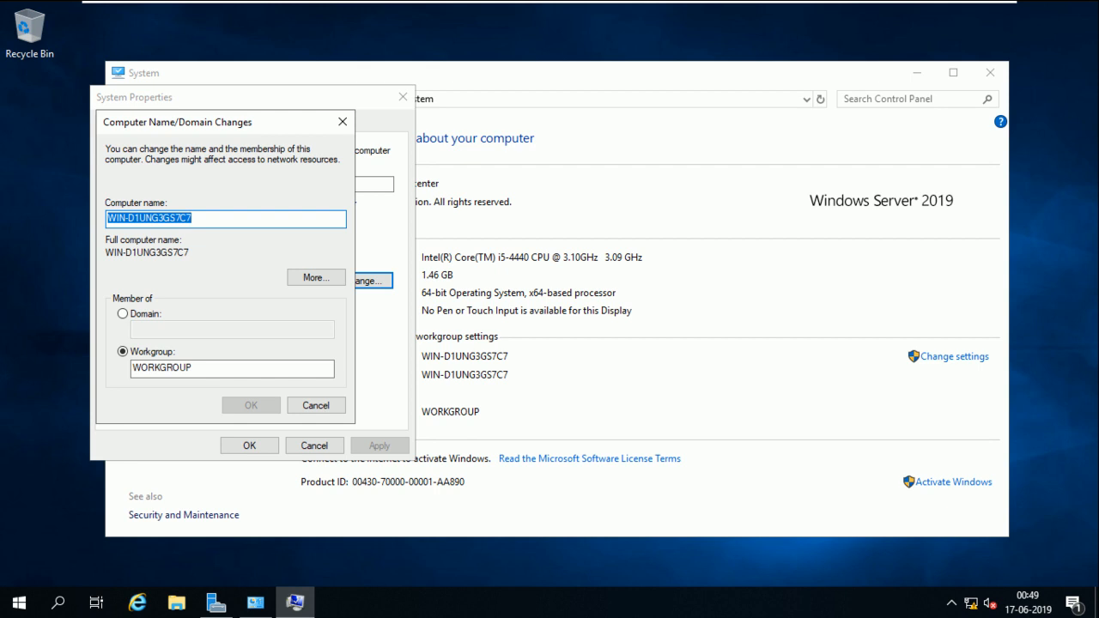
text(WEB)
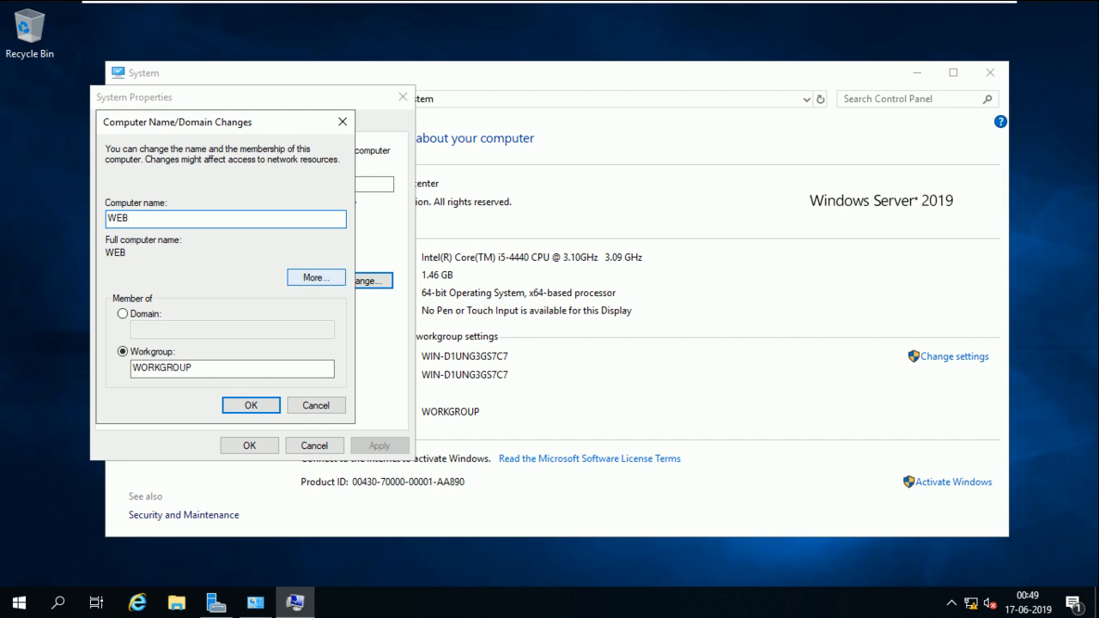
Enter smartlab.com as the primary DNS suffix of the V2 computer.
click(316, 278)
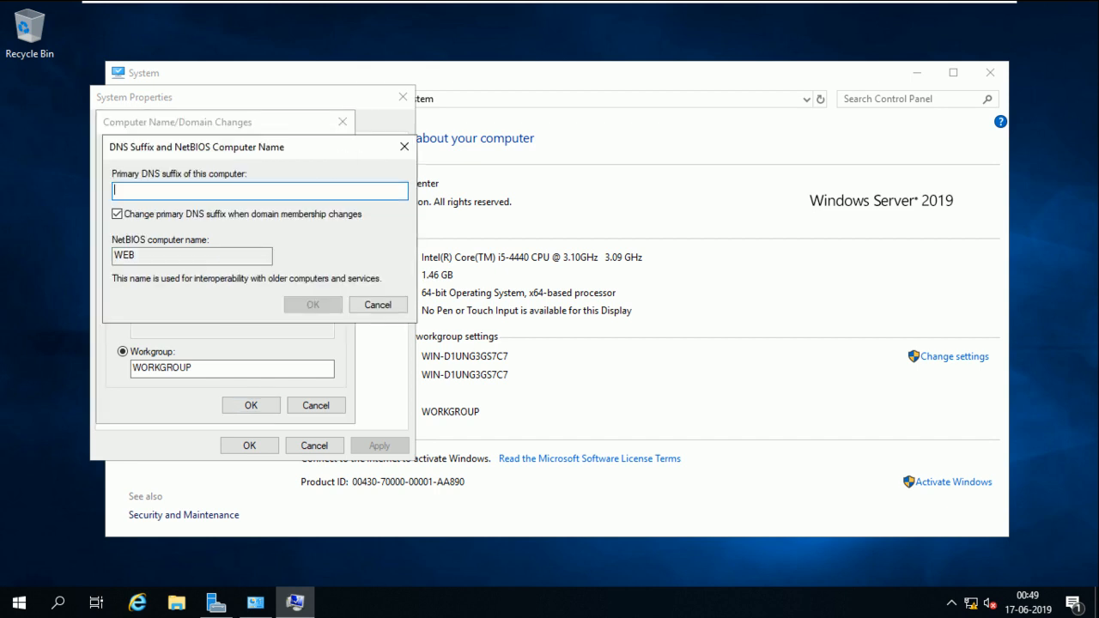
text(smartlab.c)
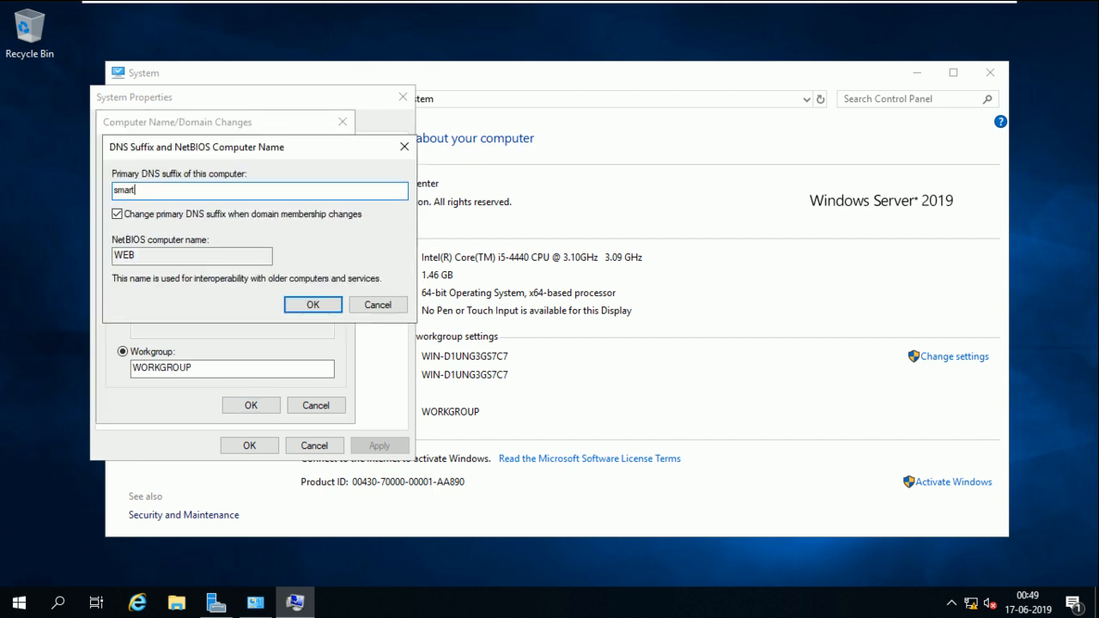
text(om)
key(BackSpace)
text(n)
key(BackSpace)
text(m)
Switch to the V1 virtual machine and bring the VMware window back to the foreground.
click(646, 12)
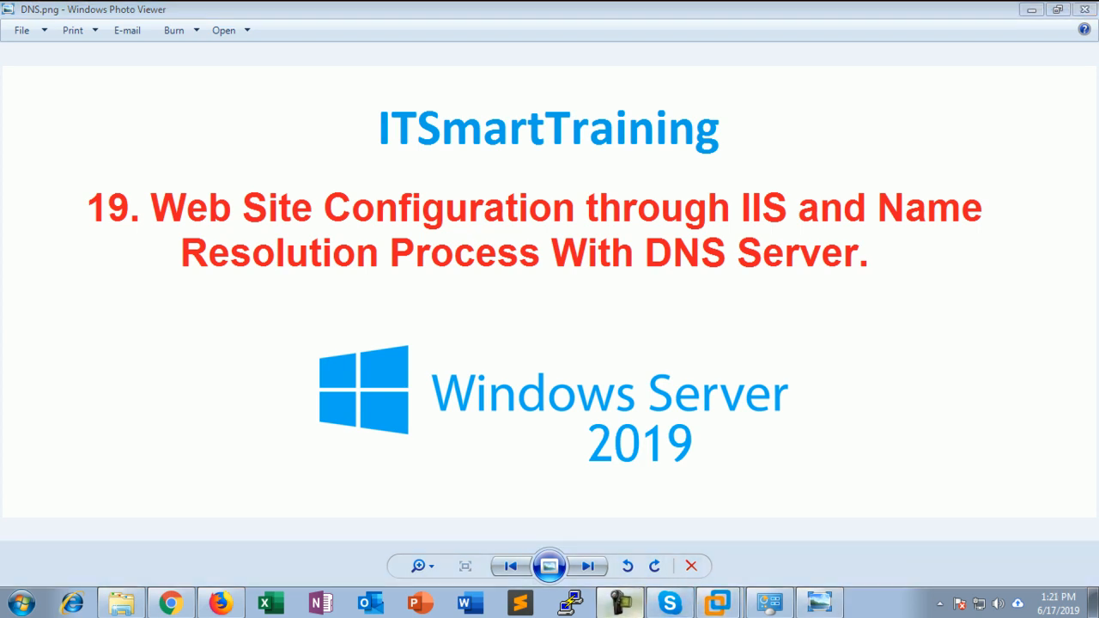
click(718, 603)
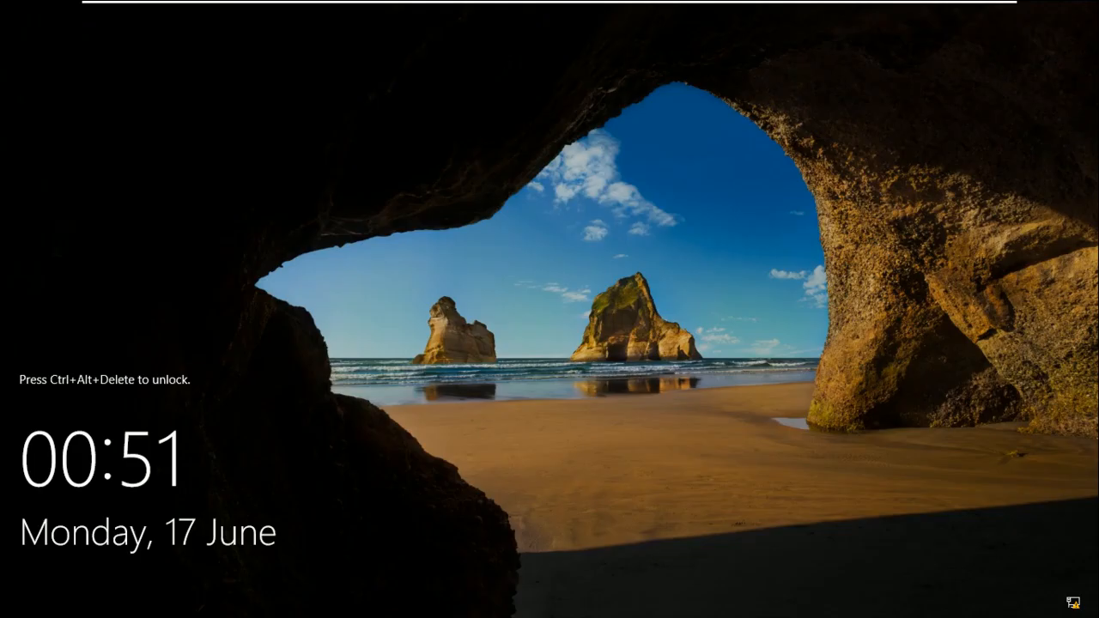
Unlock the V1 server and sign in as Administrator with the account password.
mouse_move(199, 3)
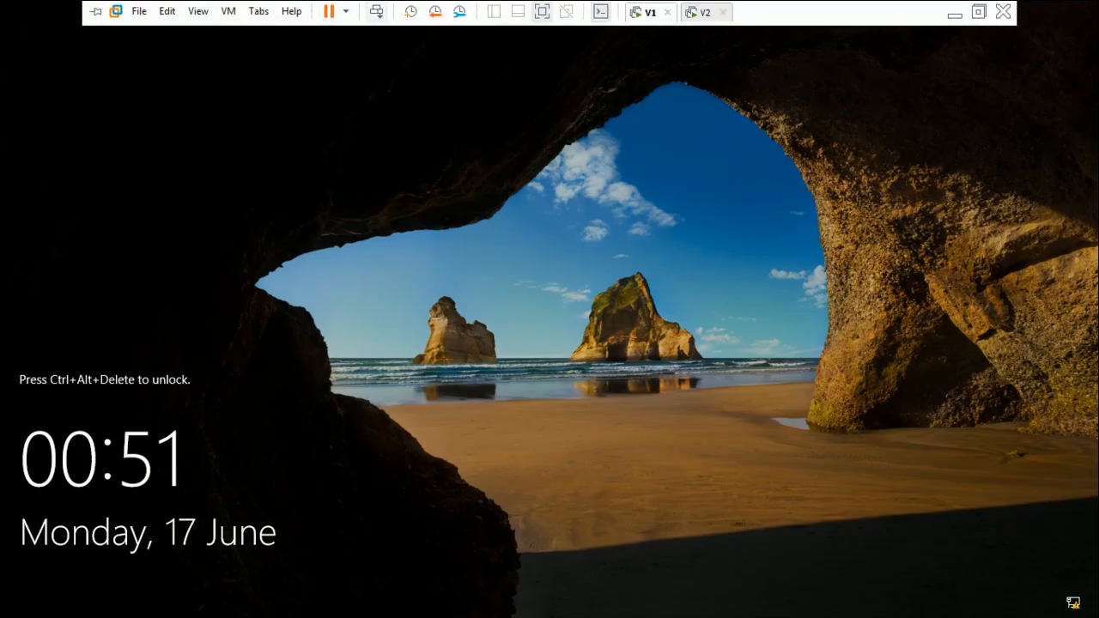
key(ctrl+alt+Delete)
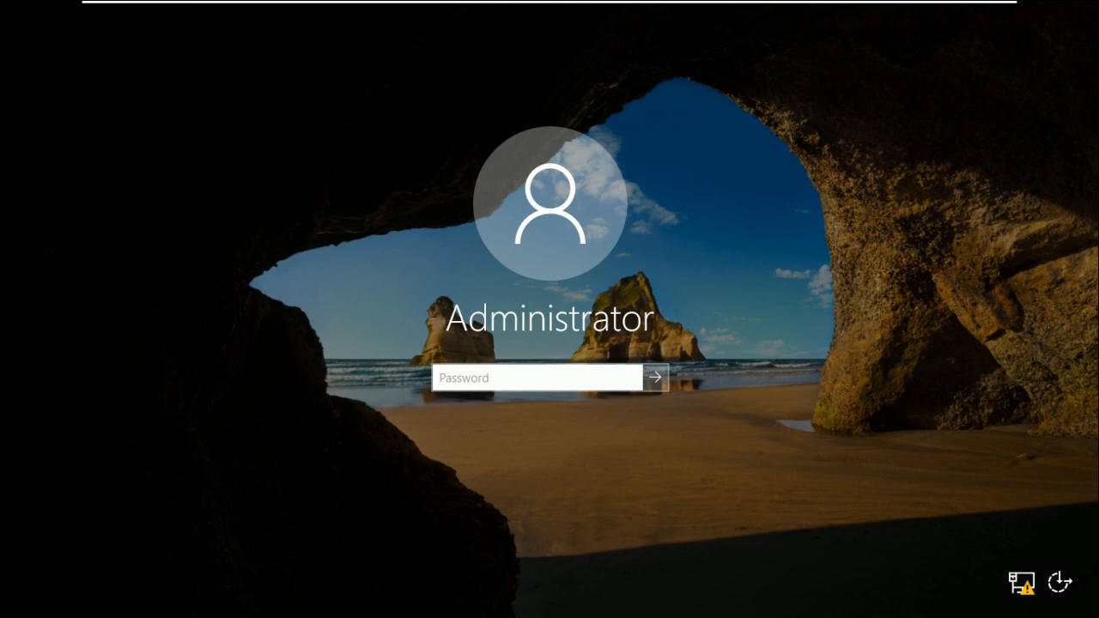
text(********)
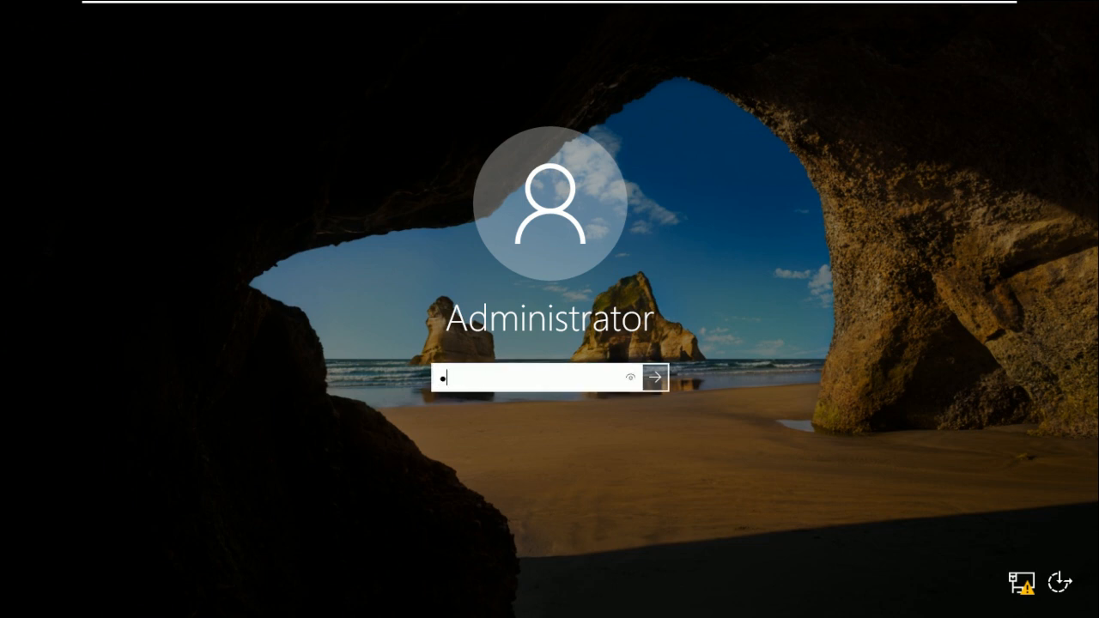
key(Return)
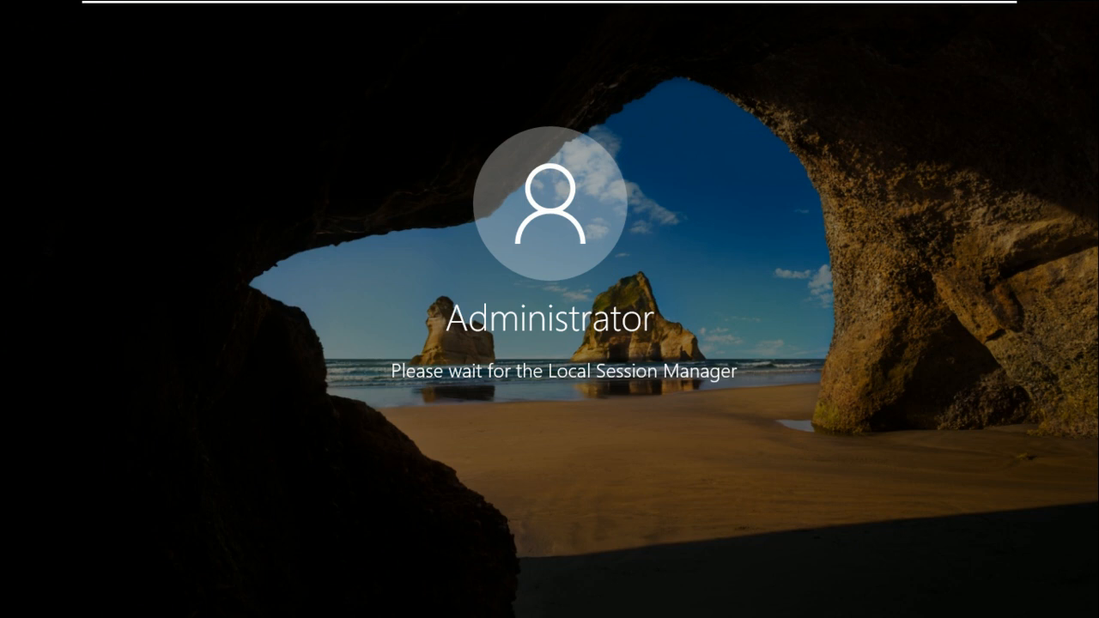
On V2, confirm the DNS suffix and computer name changes and restart the server immediately.
mouse_move(704, 2)
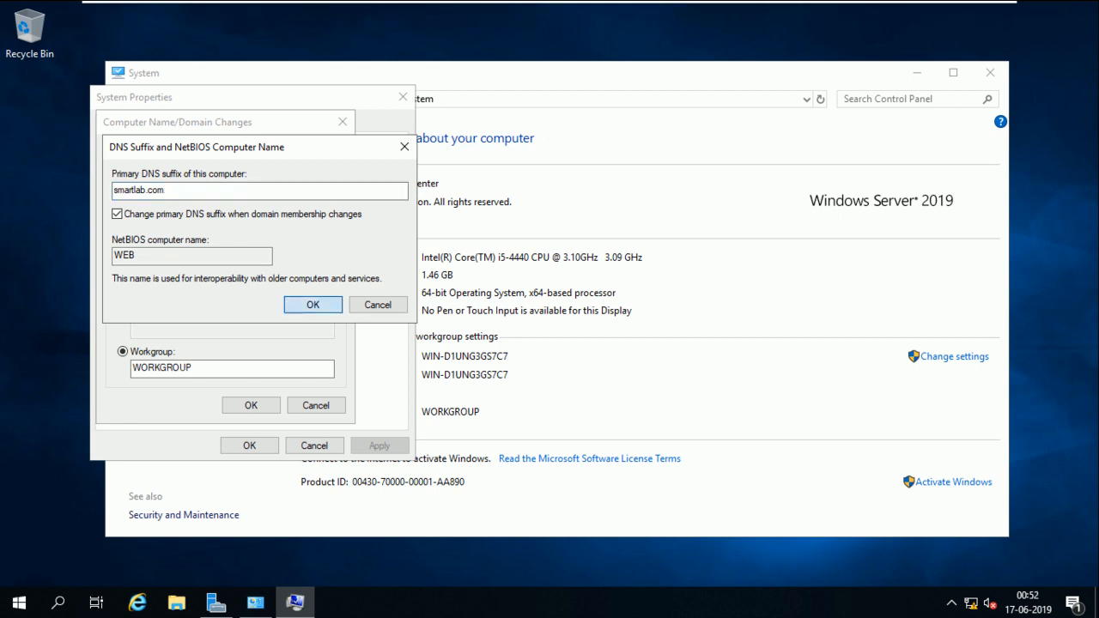
key(Return)
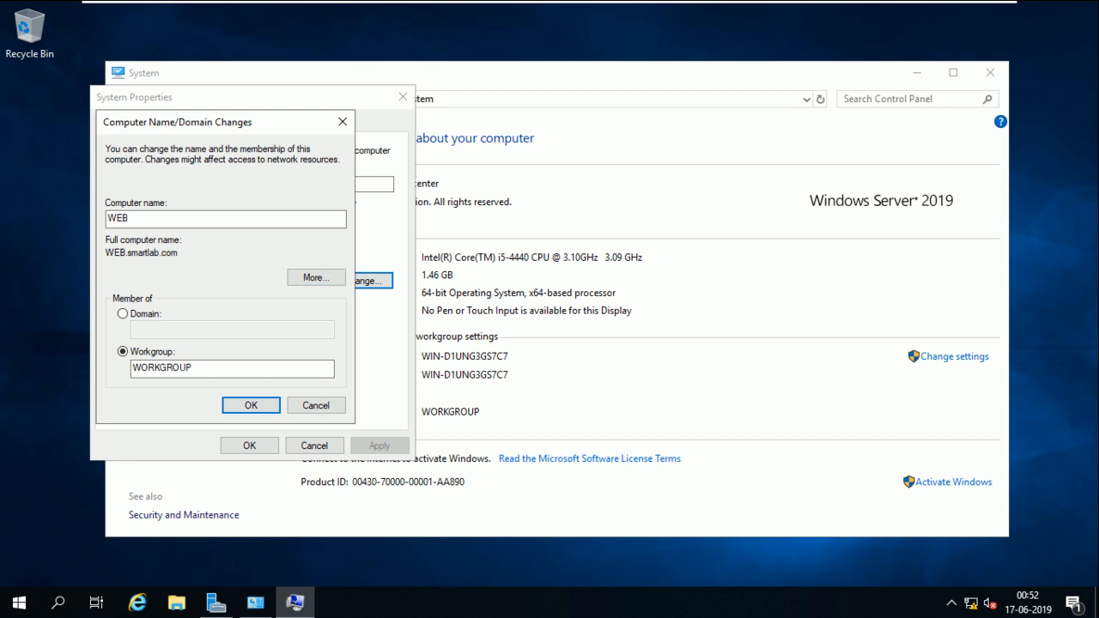
key(Return)
key(Return)
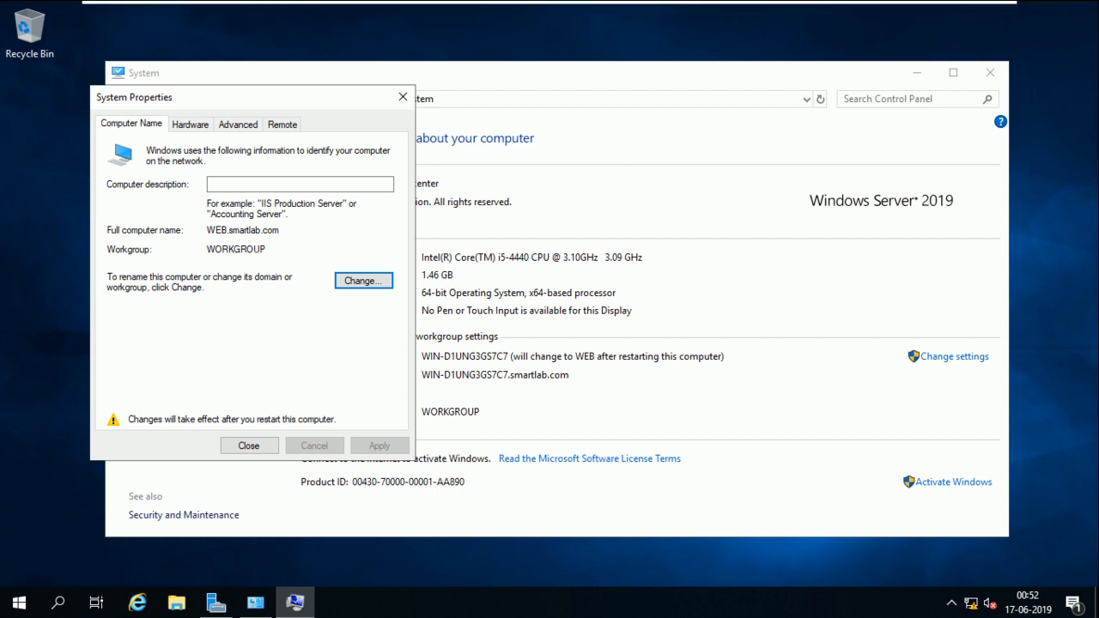
click(249, 445)
click(548, 317)
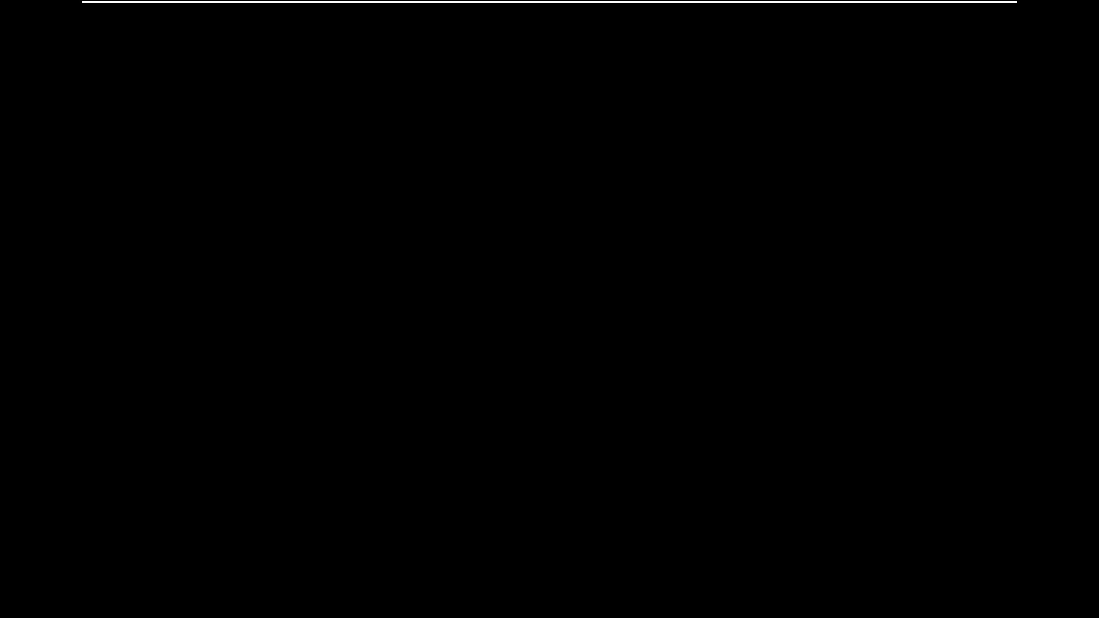
Return to the V1 virtual machine and run dnsmgmt.msc to open DNS Manager.
click(706, 12)
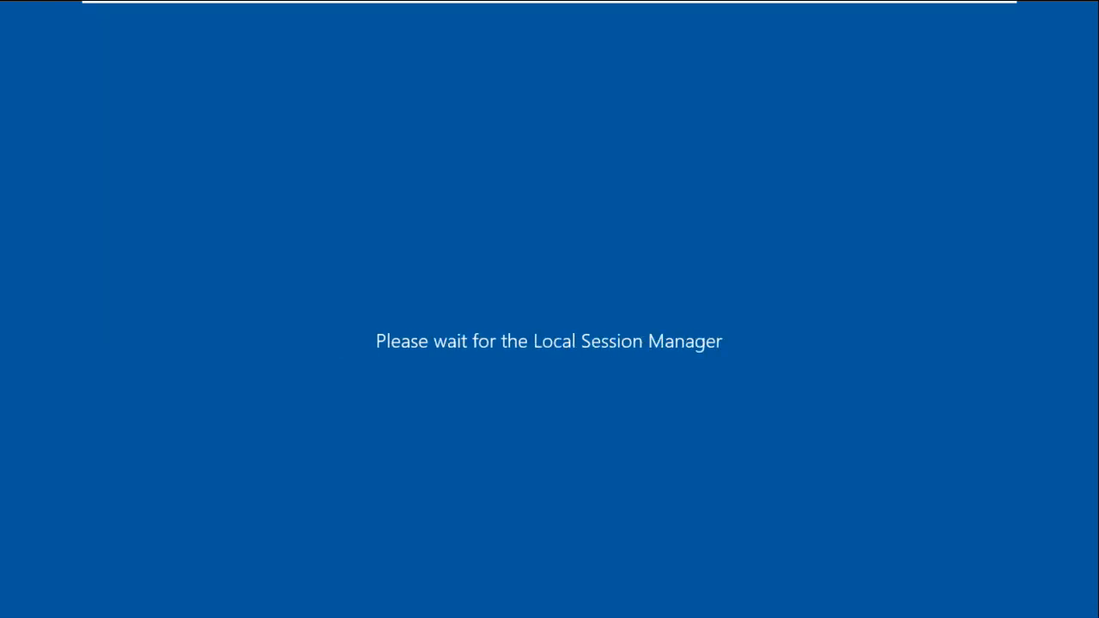
click(649, 12)
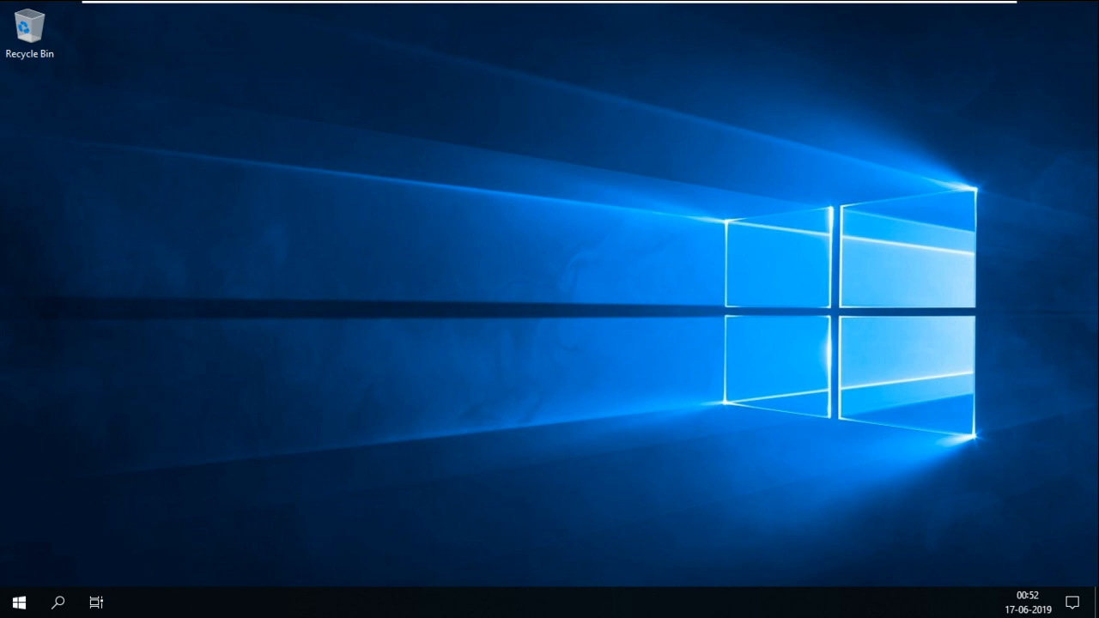
right_click(249, 318)
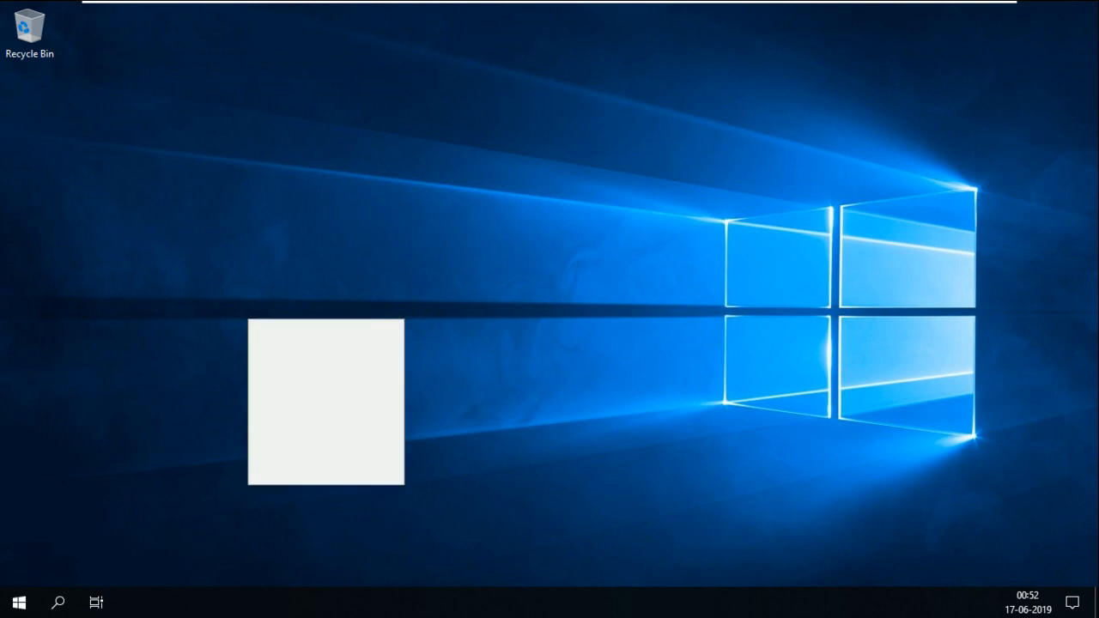
key(super+r)
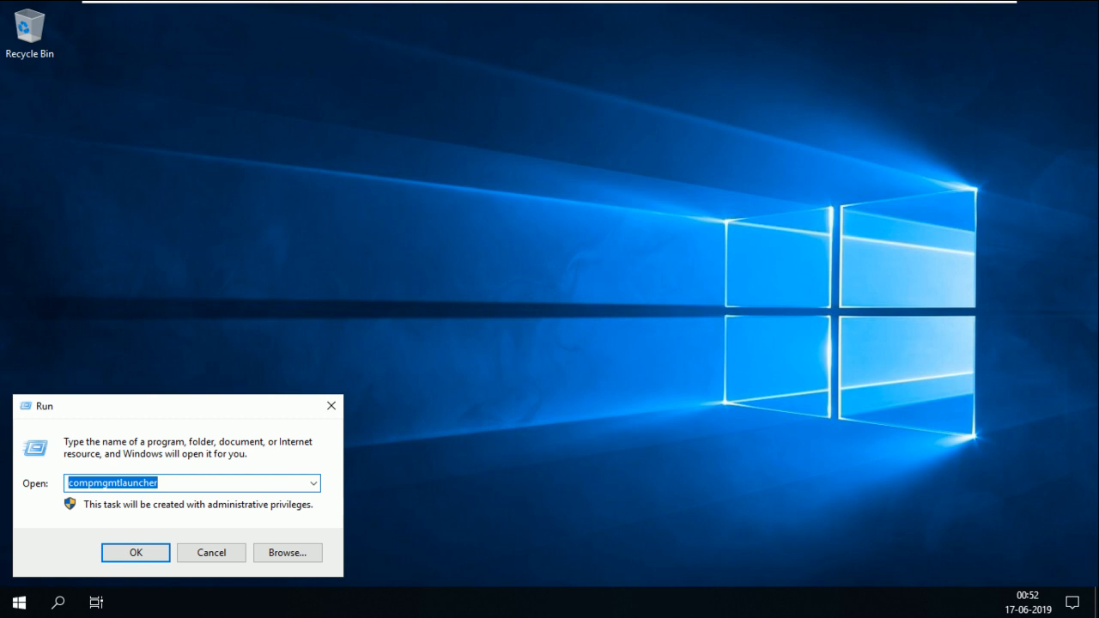
text(dnsmgmt.msc)
key(Return)
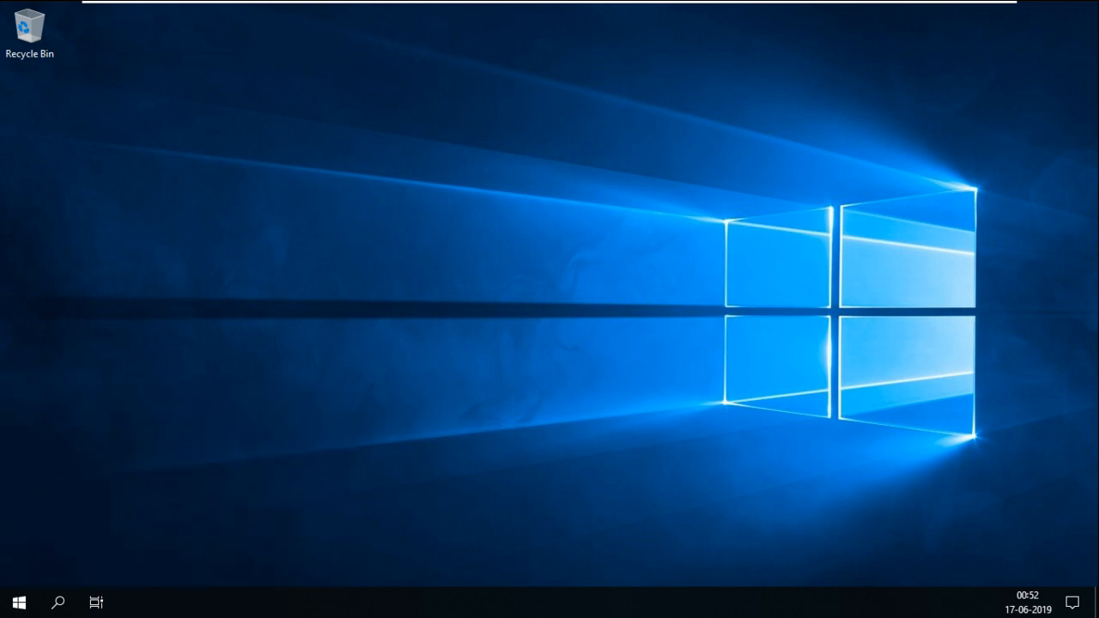
right_click(650, 165)
click(699, 211)
mouse_move(704, 1)
click(706, 12)
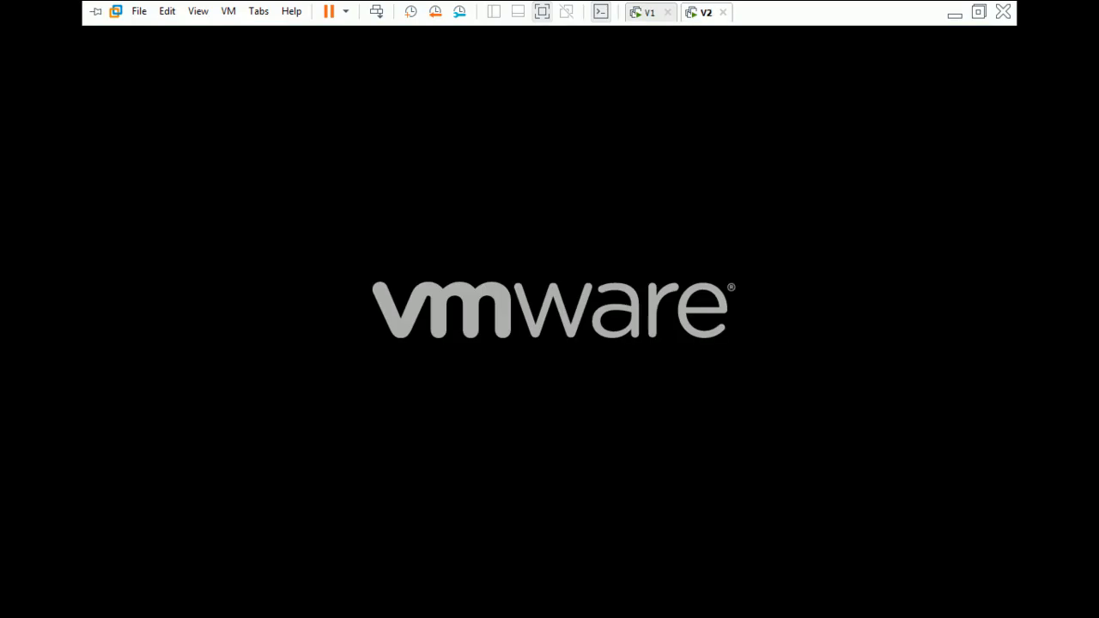
click(650, 12)
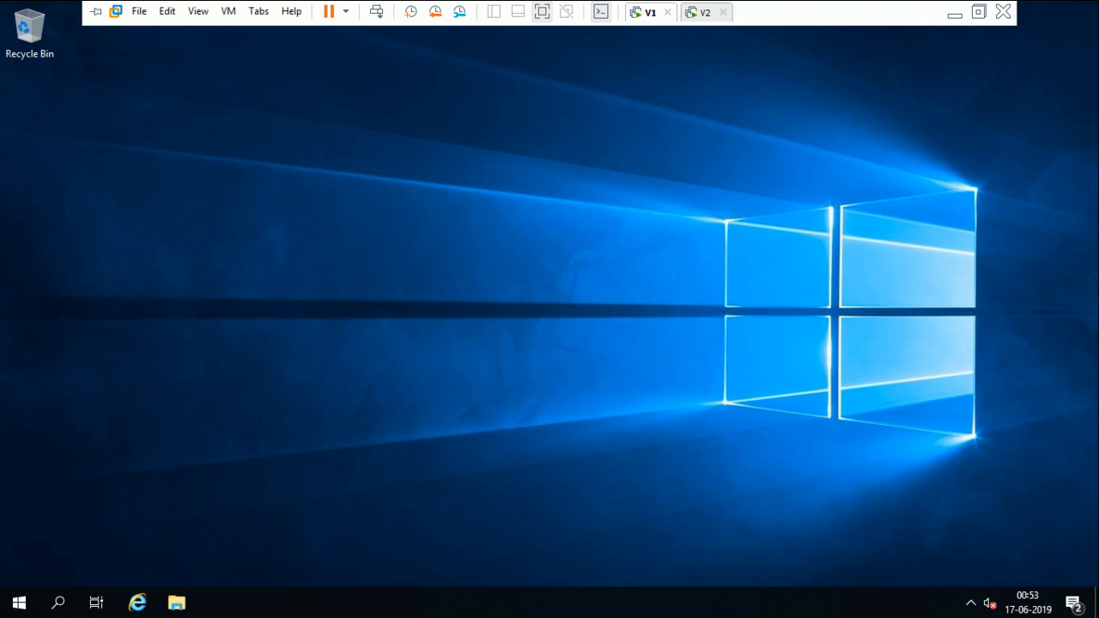
right_click(561, 207)
click(592, 249)
right_click(585, 252)
click(617, 300)
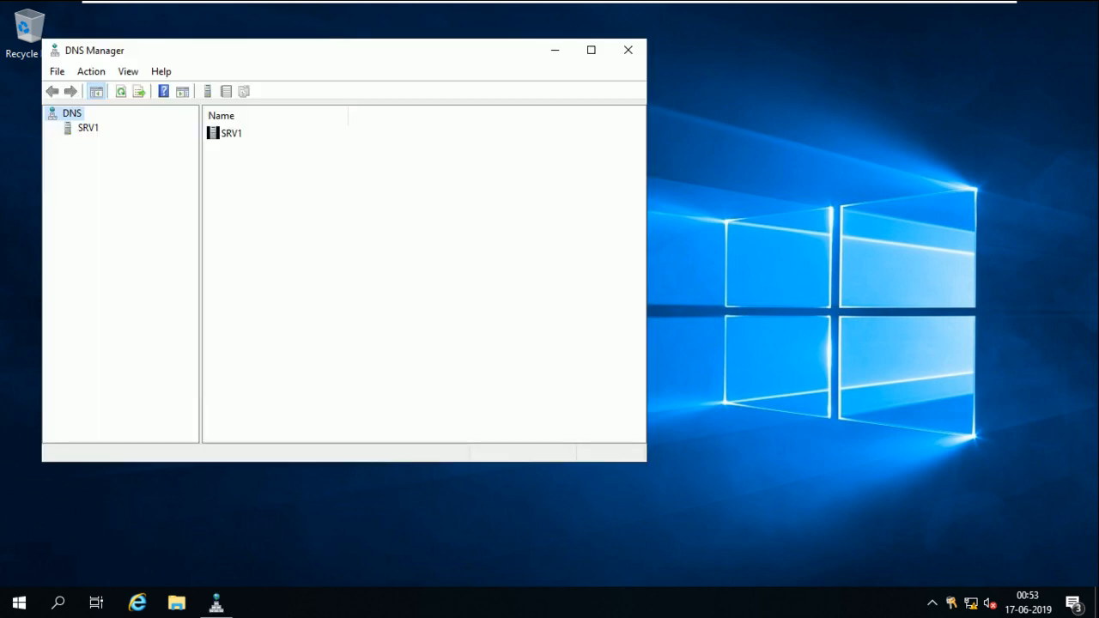
Expand SRV1 and its Forward Lookup Zones, open the smartlab.com zone and select the srv1 host record.
click(87, 128)
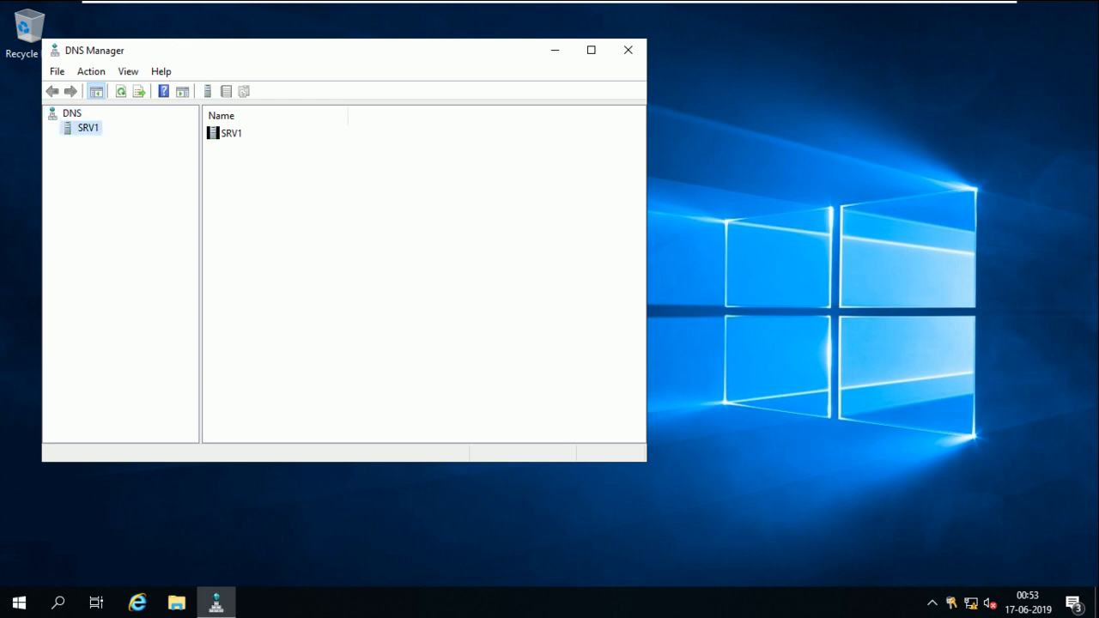
click(53, 128)
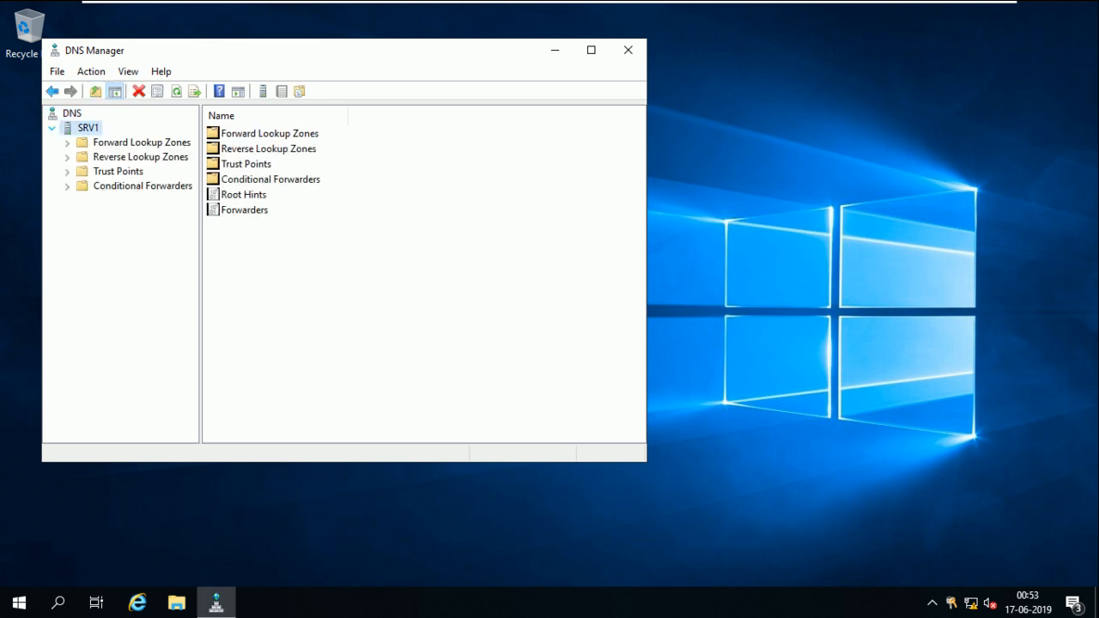
double_click(141, 142)
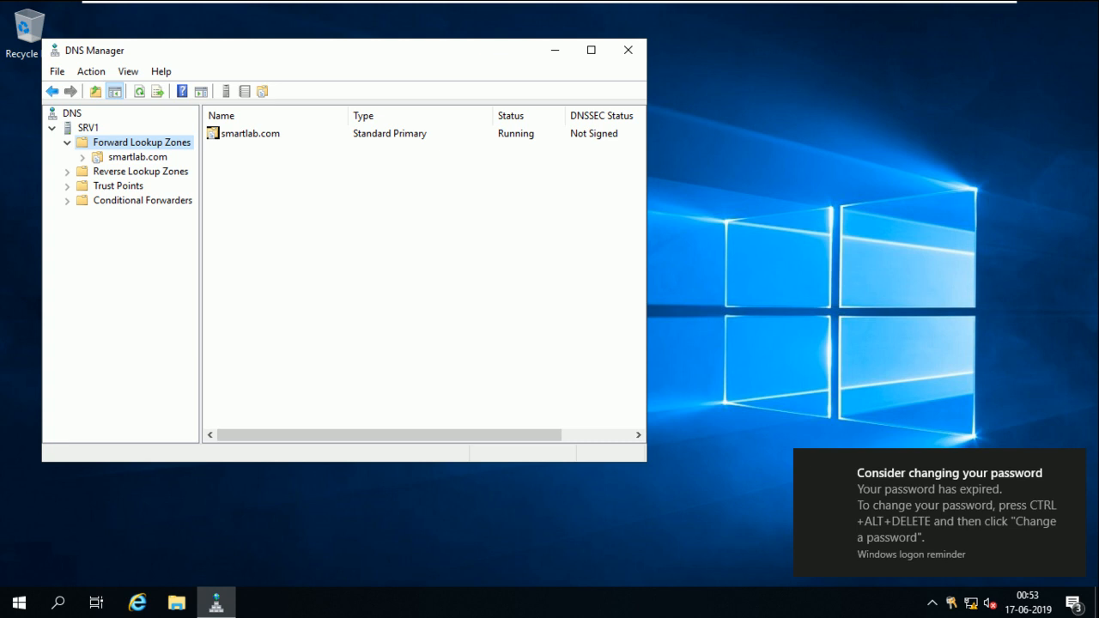
click(137, 157)
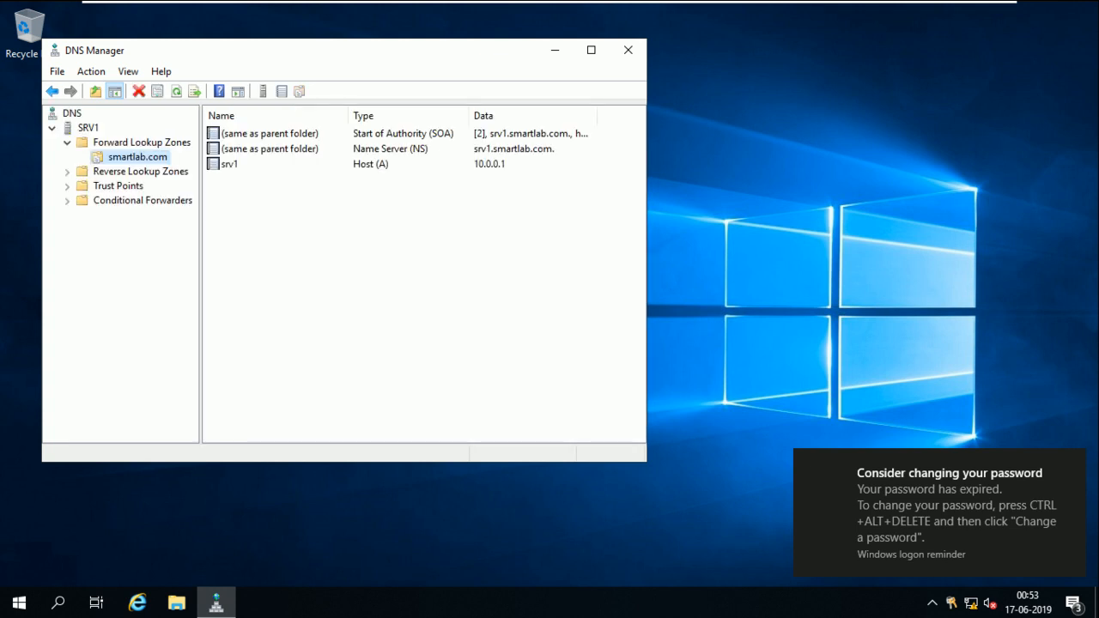
click(230, 164)
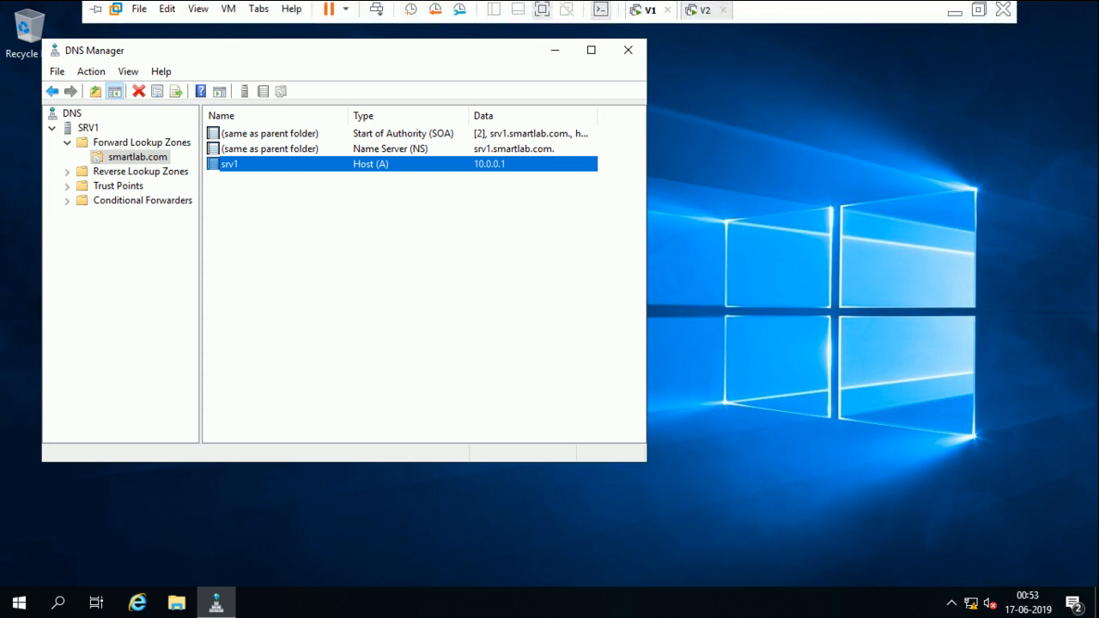
Switch to the V2 virtual machine and sign in as Administrator with the account password.
click(706, 12)
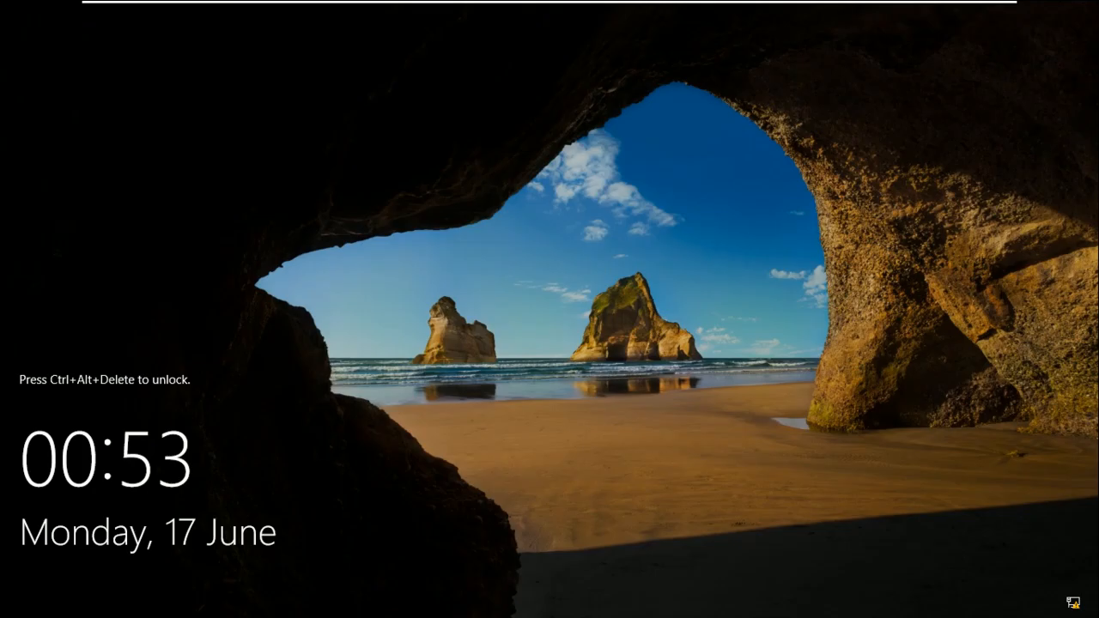
mouse_move(377, 4)
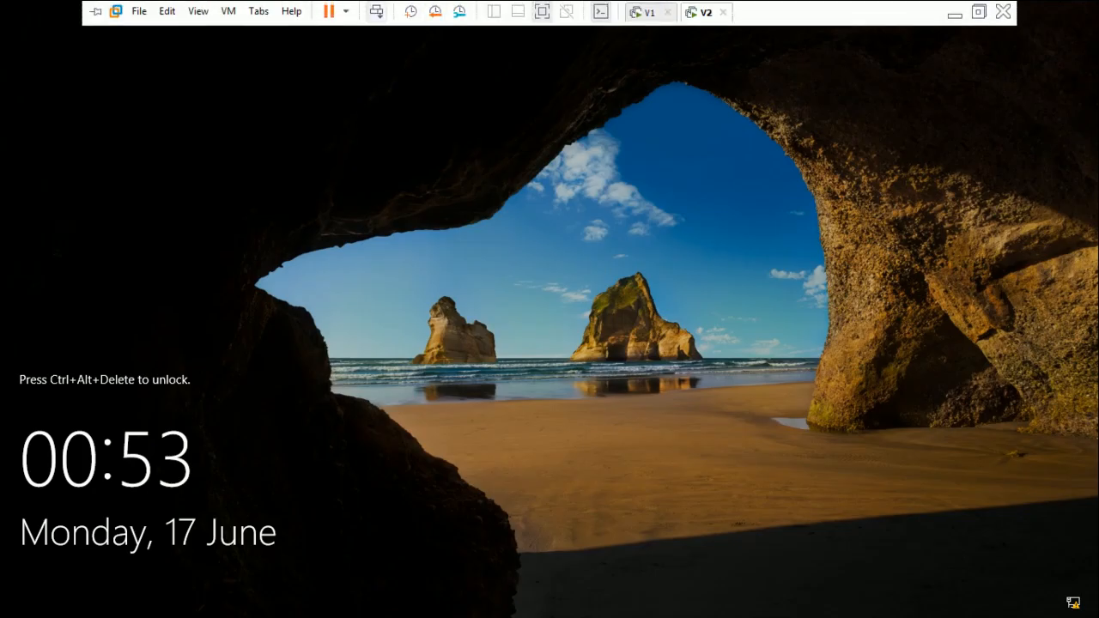
click(377, 11)
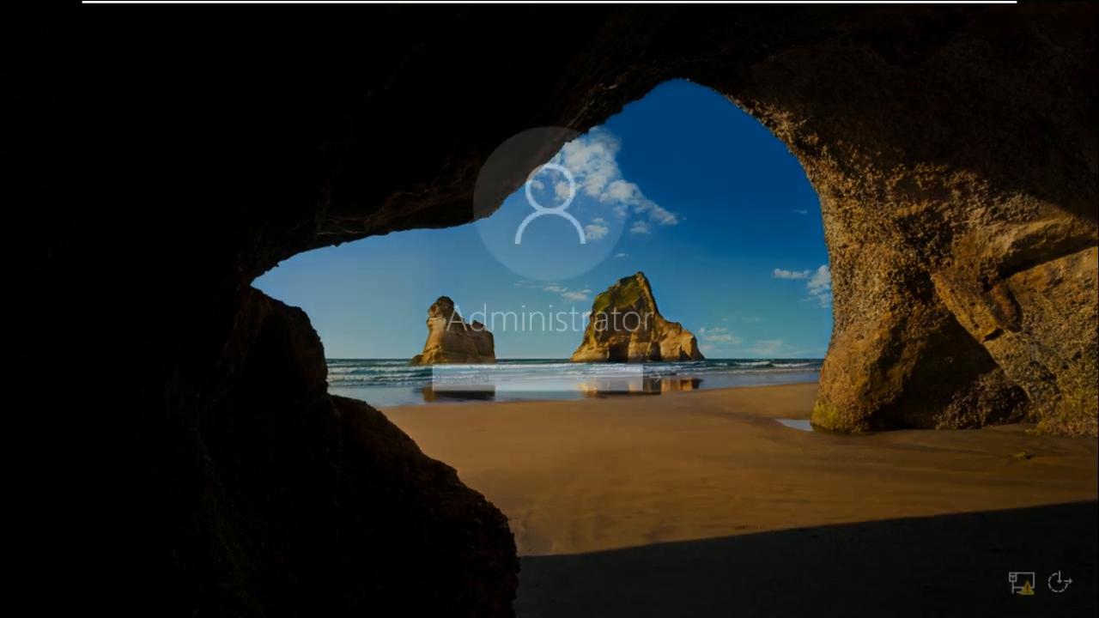
text(••••••)
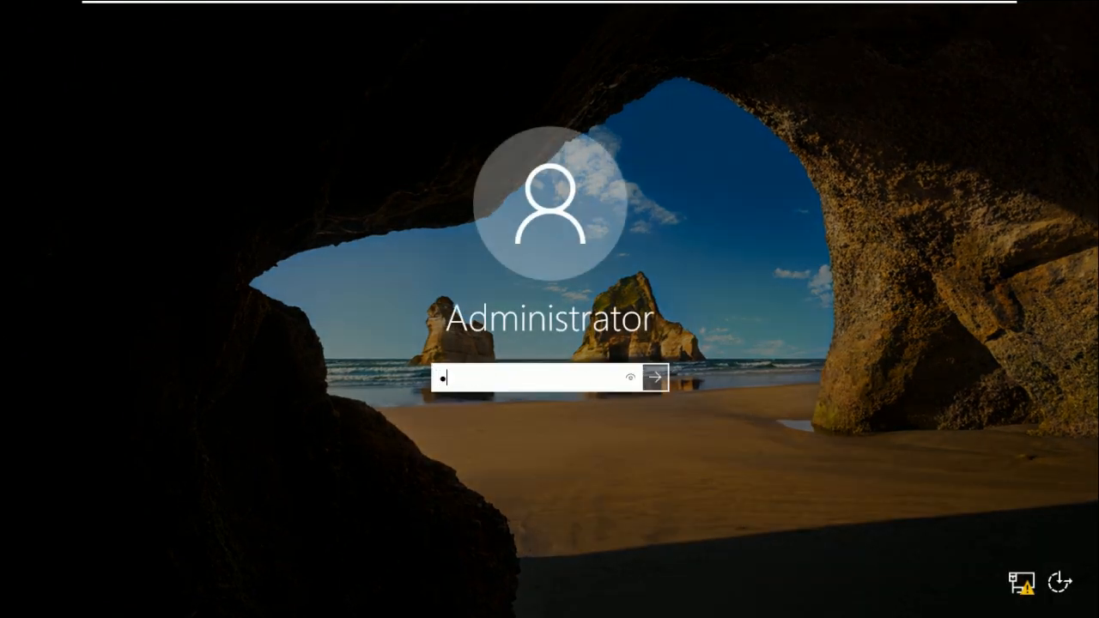
key(Return)
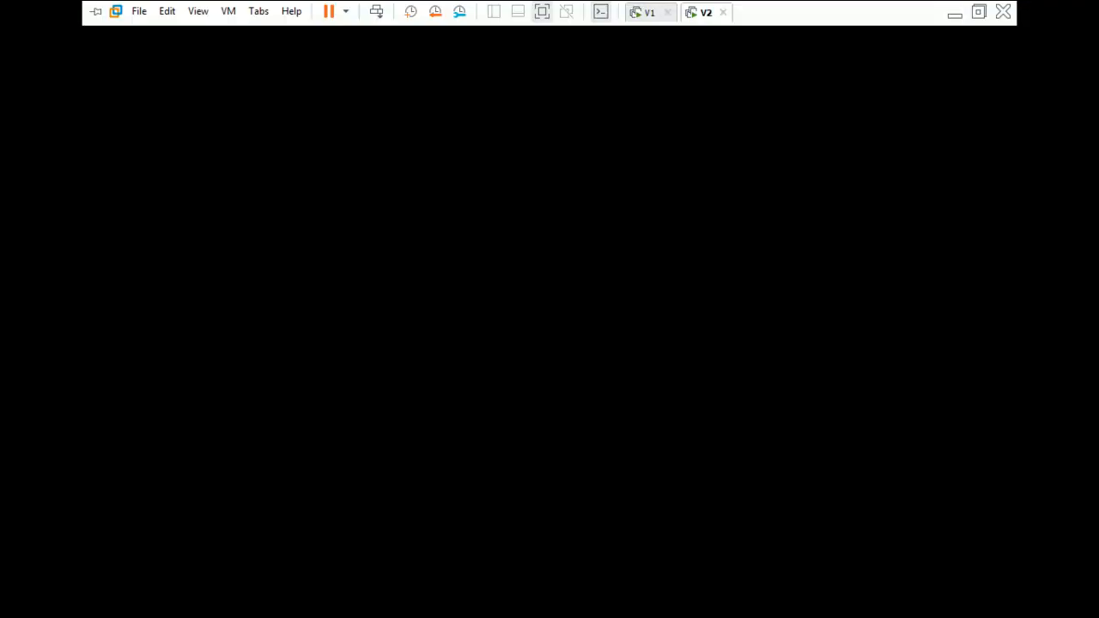
Back on V1, refresh the smartlab.com zone in DNS Manager and select the WEB host record.
click(650, 12)
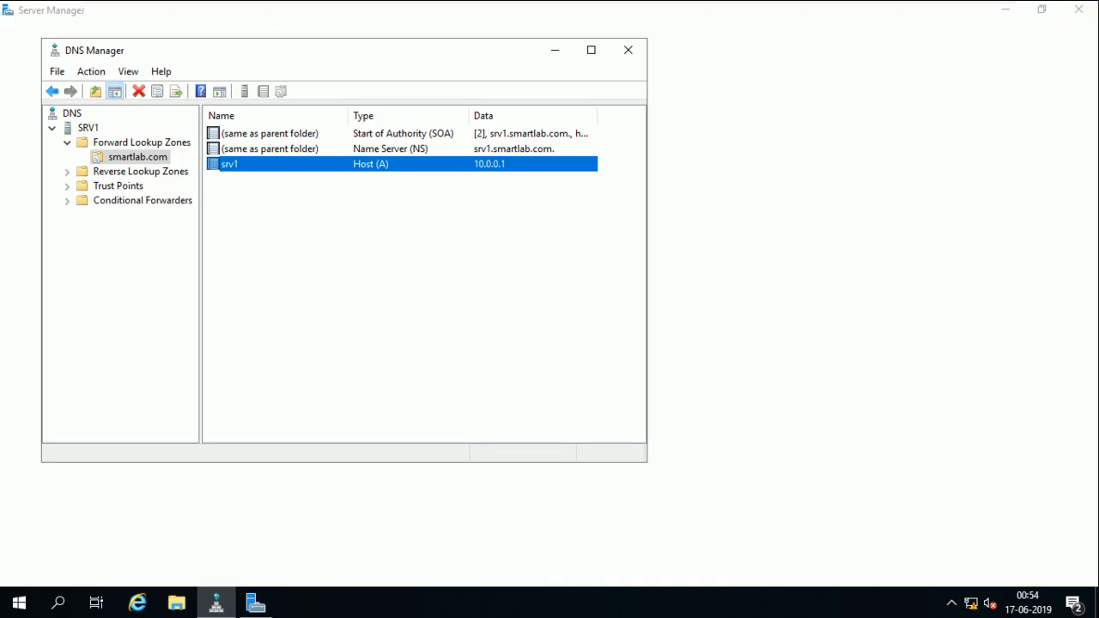
click(140, 172)
click(138, 157)
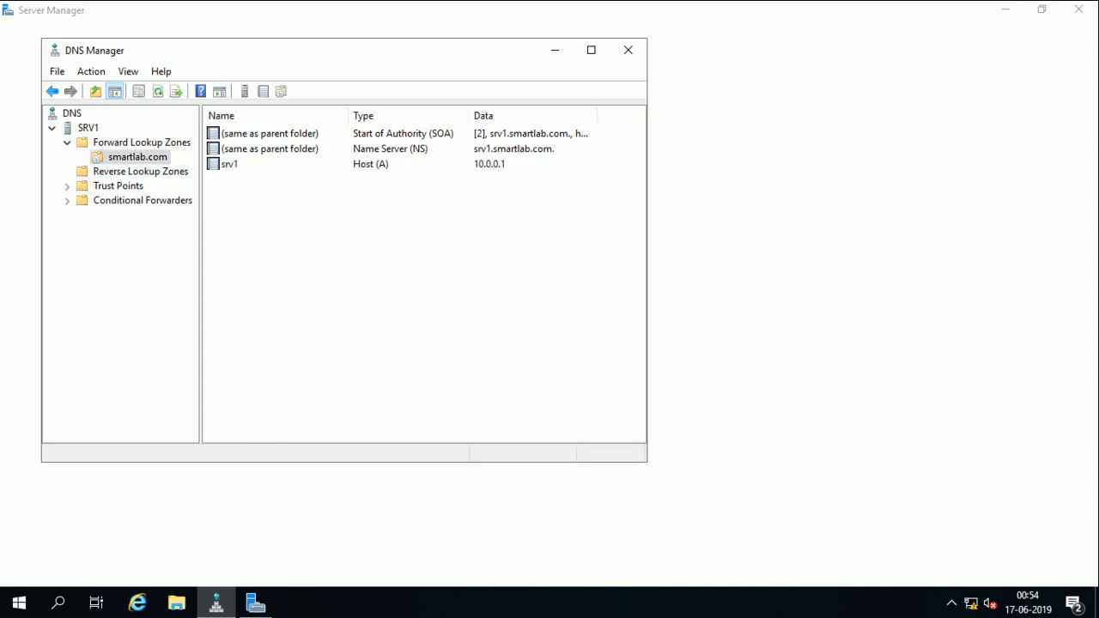
click(158, 92)
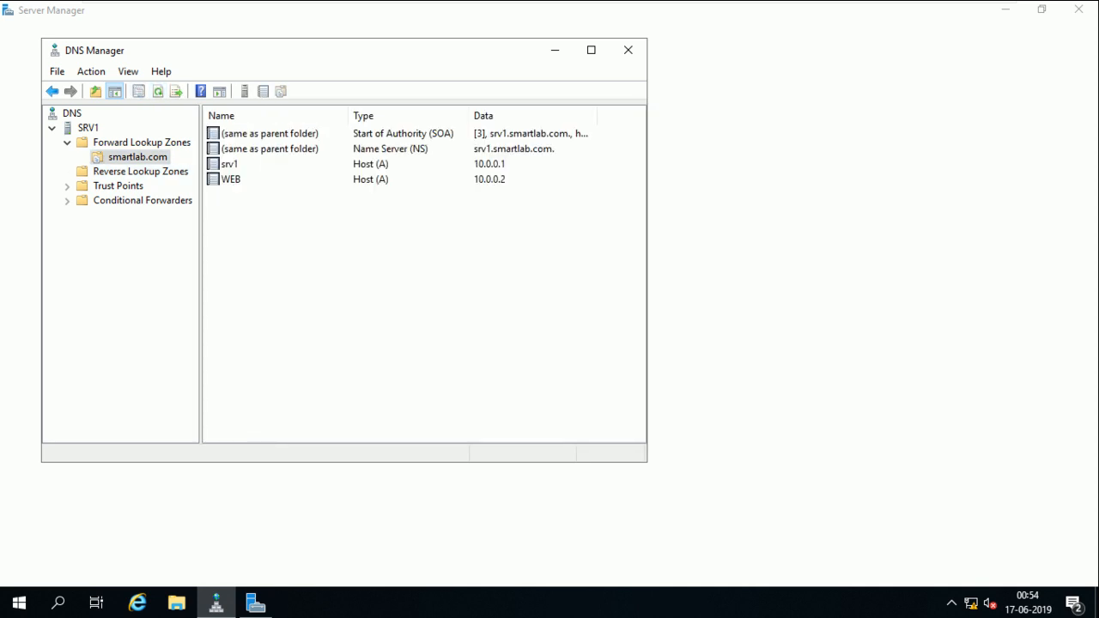
click(231, 179)
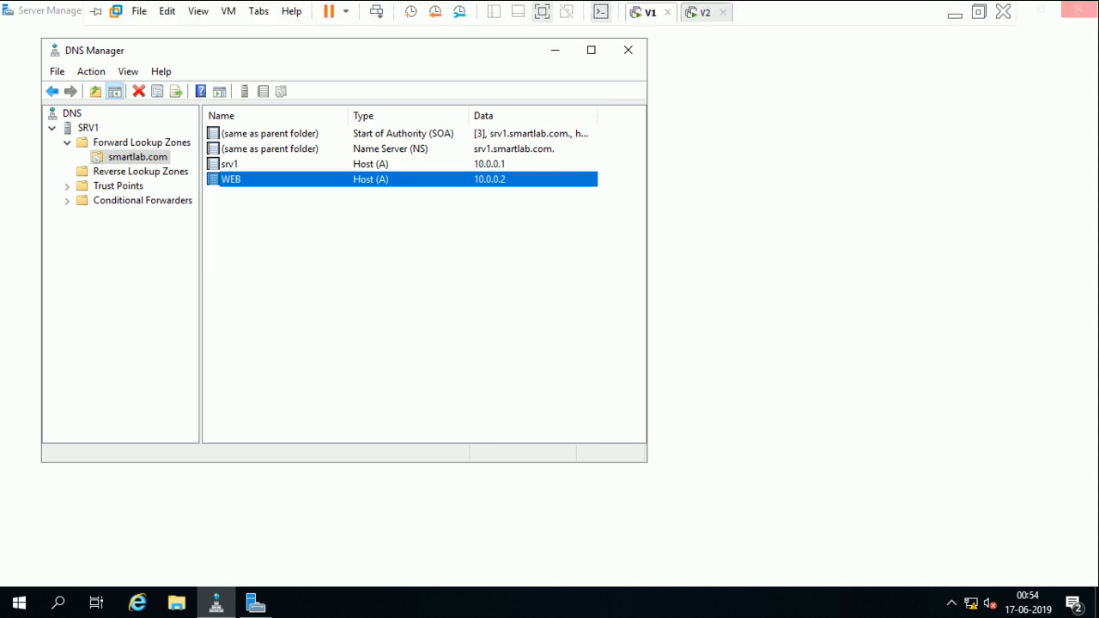
Switch to the V2 virtual machine and refresh its desktop several times.
click(703, 12)
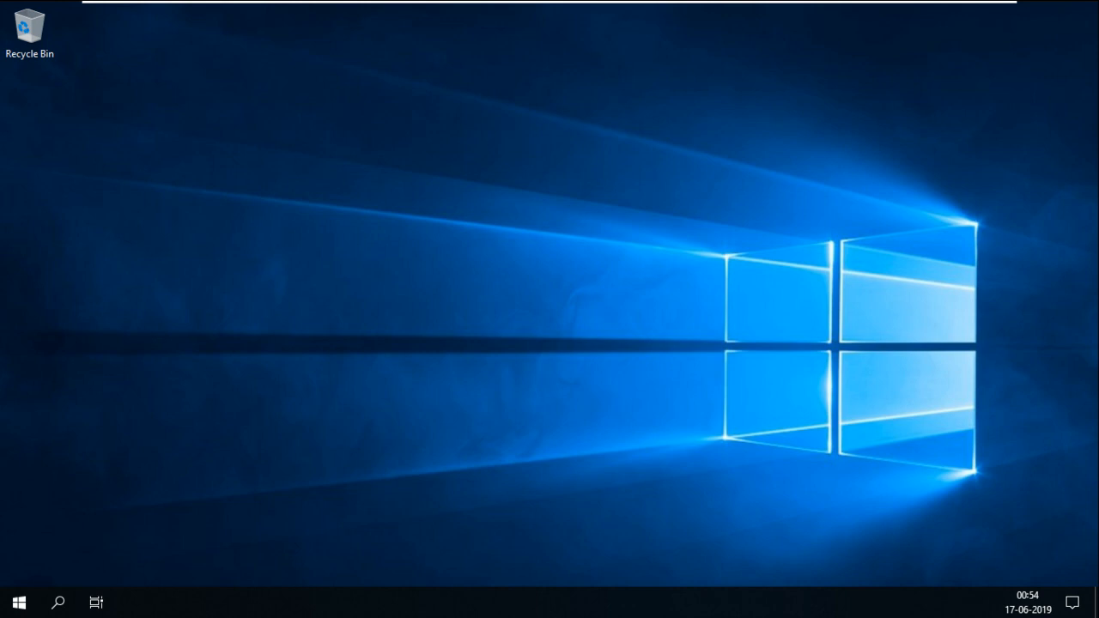
right_click(507, 296)
click(548, 344)
right_click(550, 275)
click(586, 324)
right_click(580, 327)
click(615, 375)
right_click(417, 297)
click(451, 345)
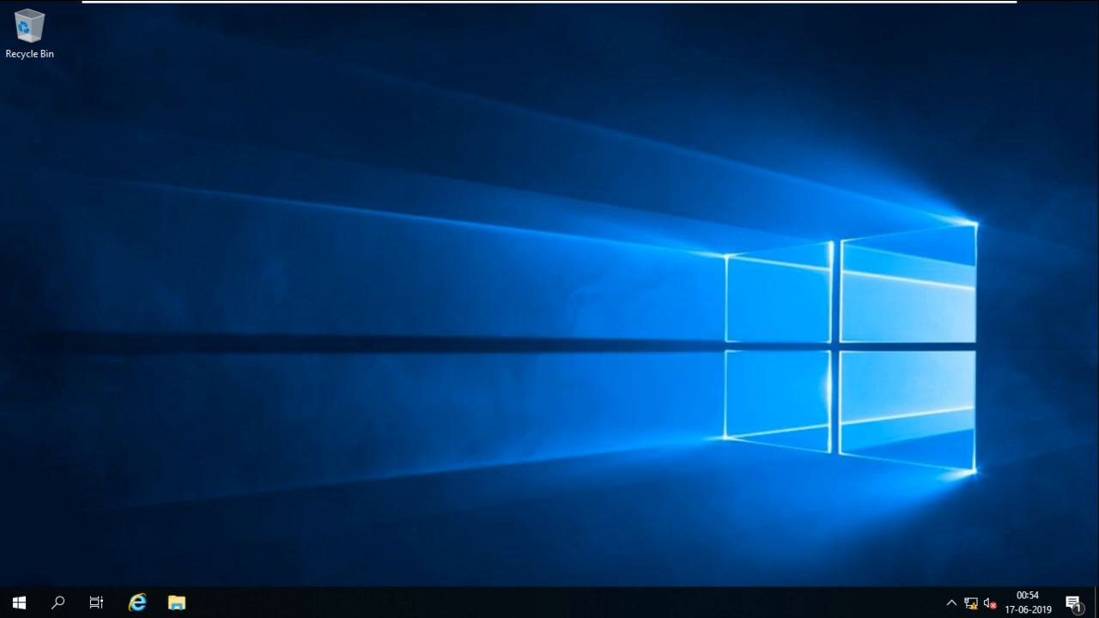
Create a new text document on the V2 desktop, keep its default name and open it.
right_click(483, 279)
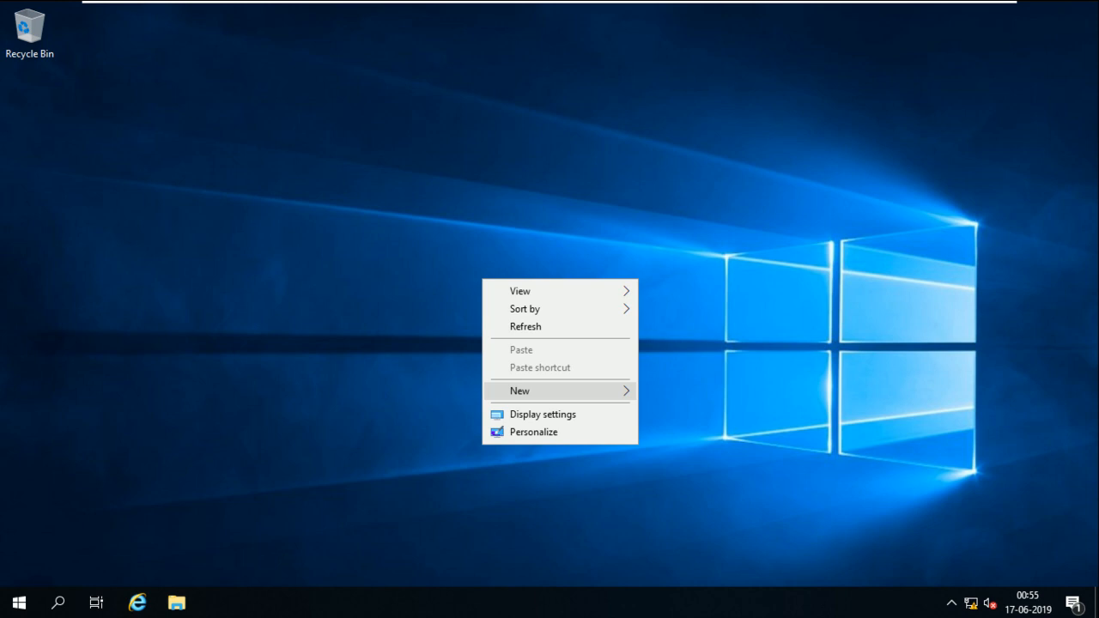
mouse_move(549, 391)
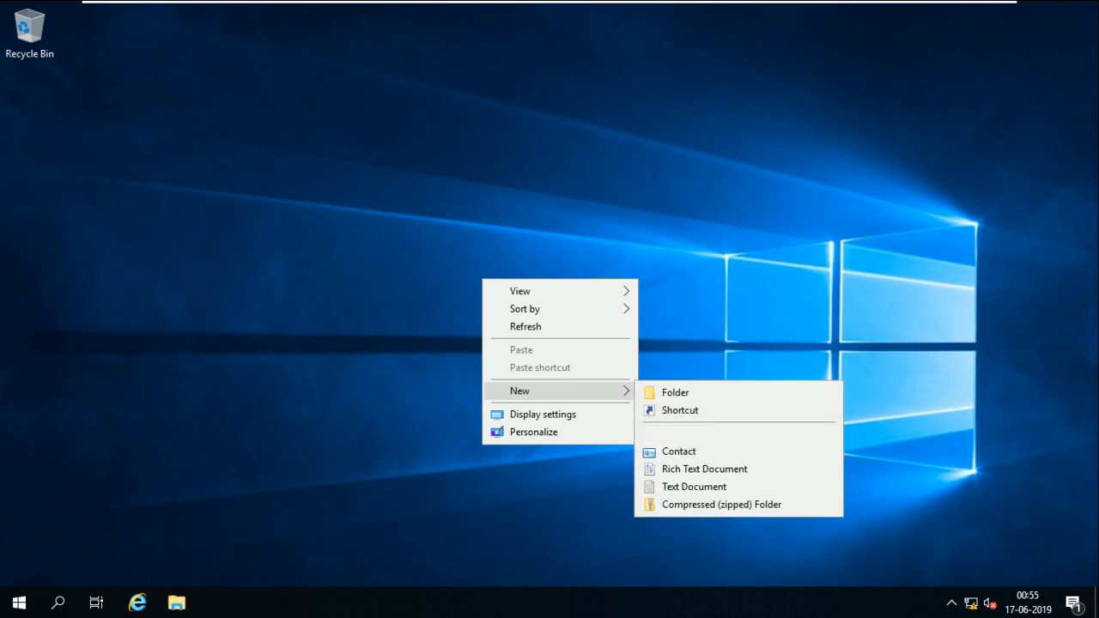
click(694, 487)
key(Return)
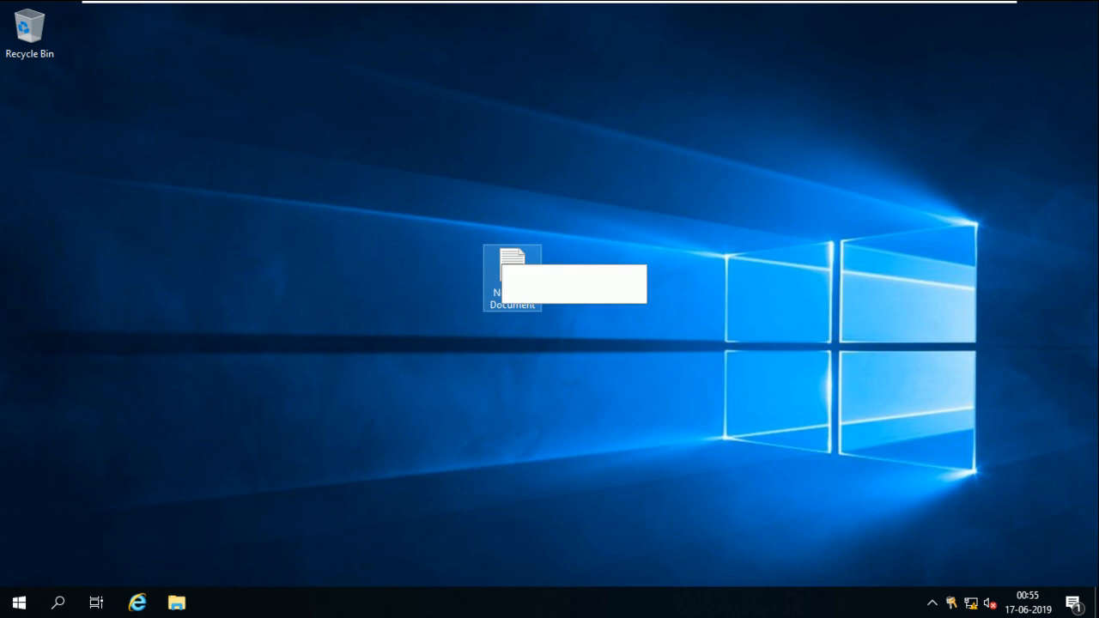
Refresh the desktop, open the new text document and enter the text "Welcome to ITSMARTTRAINING".
right_click(653, 263)
click(699, 309)
double_click(512, 268)
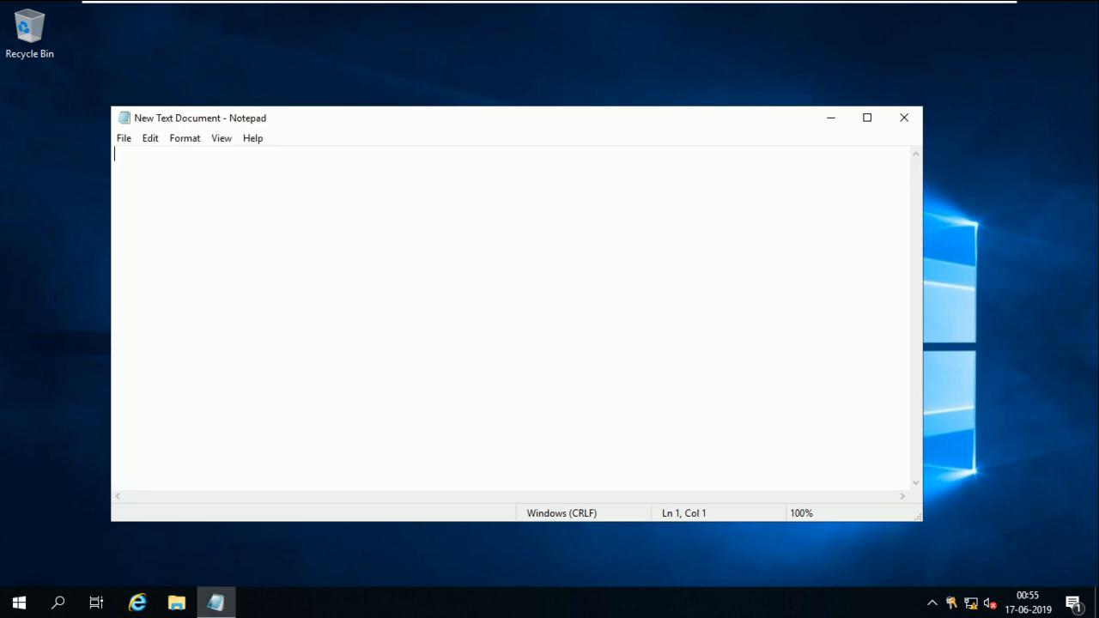
text(Welcome ti ITSMA)
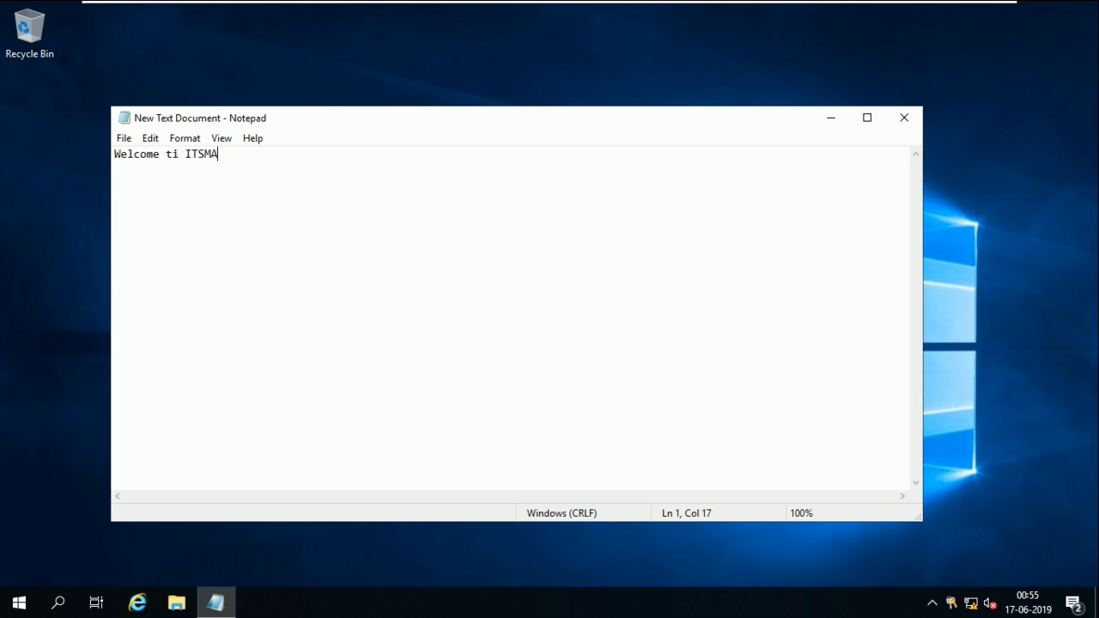
text(RTTRAINING)
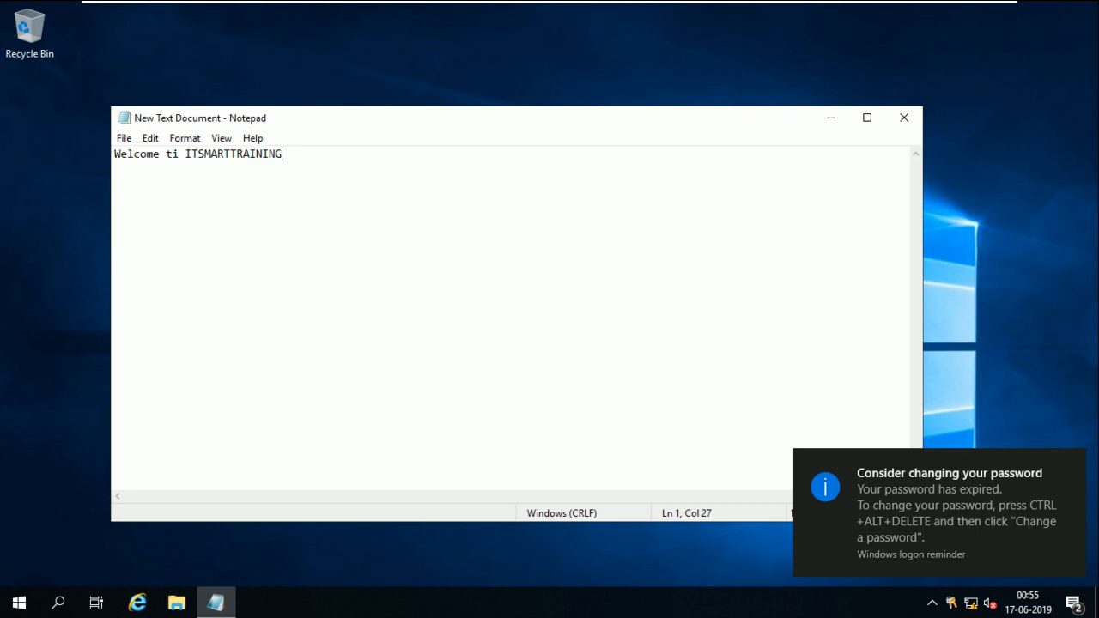
click(179, 154)
key(BackSpace)
text(o)
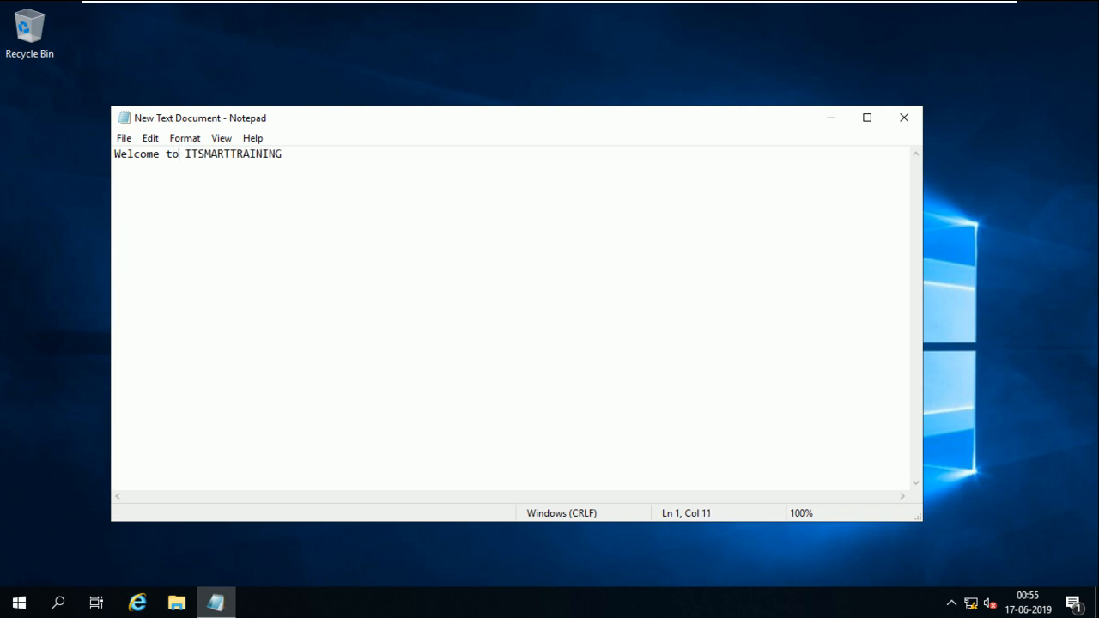
Save the document under the name web.html on the desktop and close Notepad.
click(125, 138)
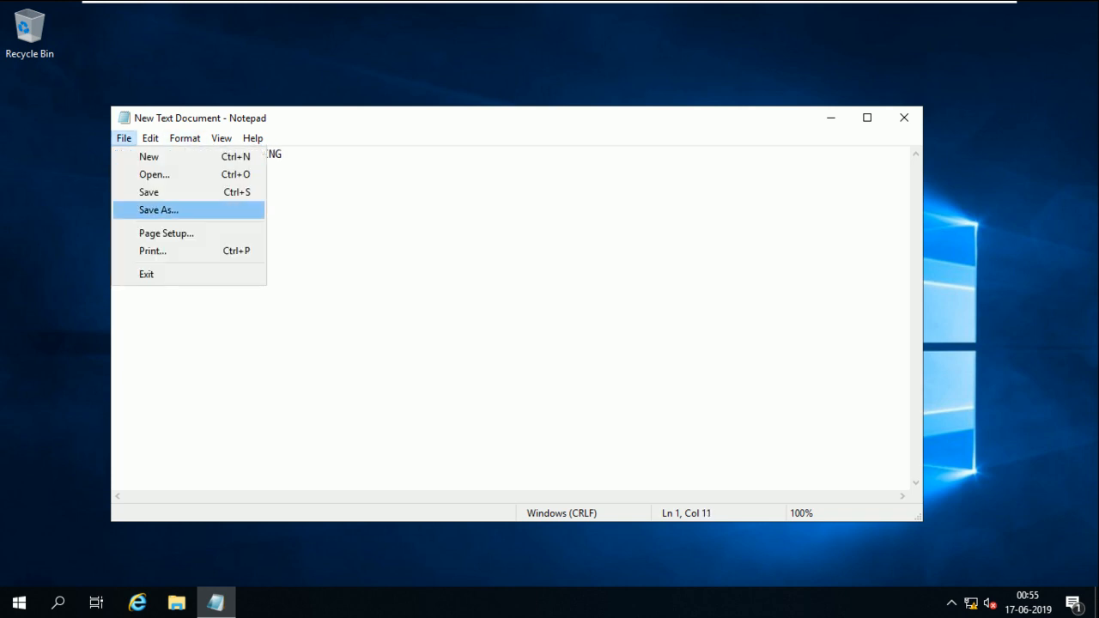
click(159, 210)
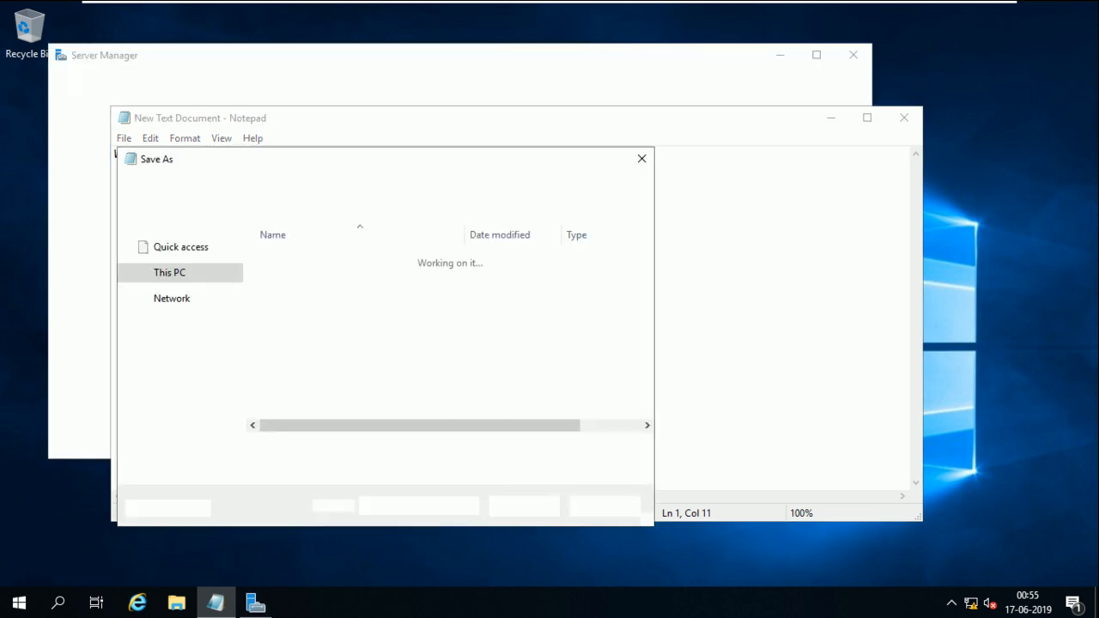
text(w)
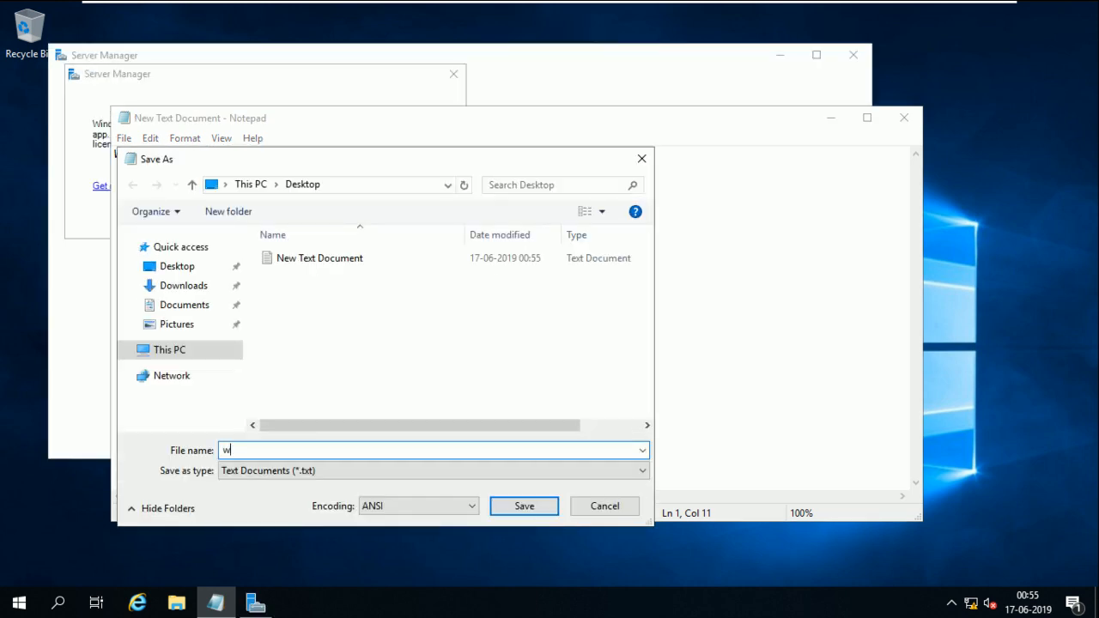
text(eb.html)
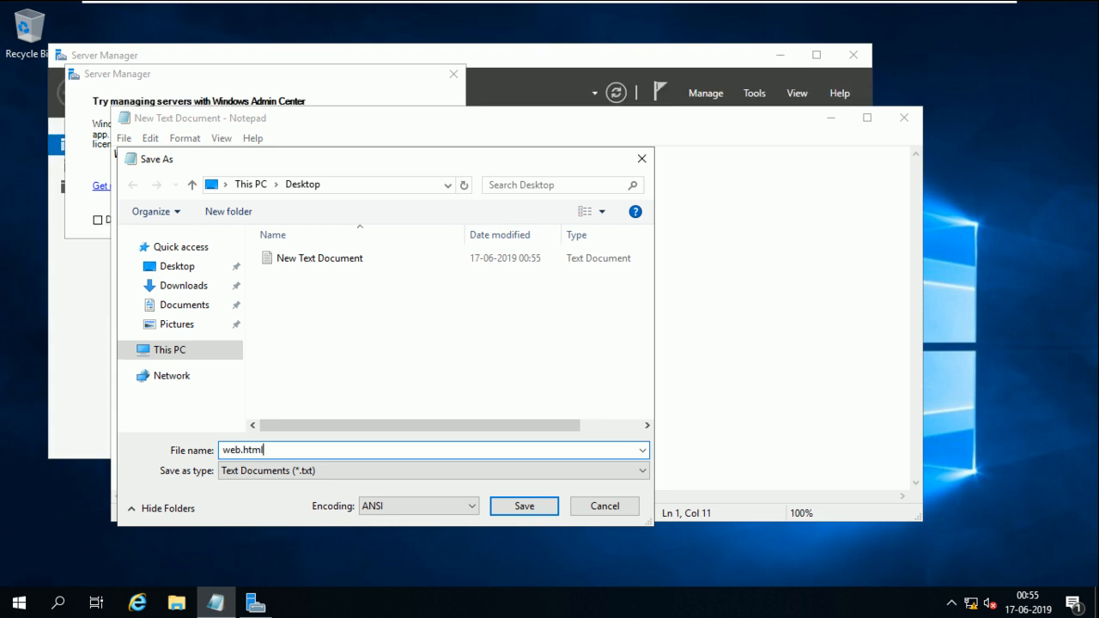
key(Return)
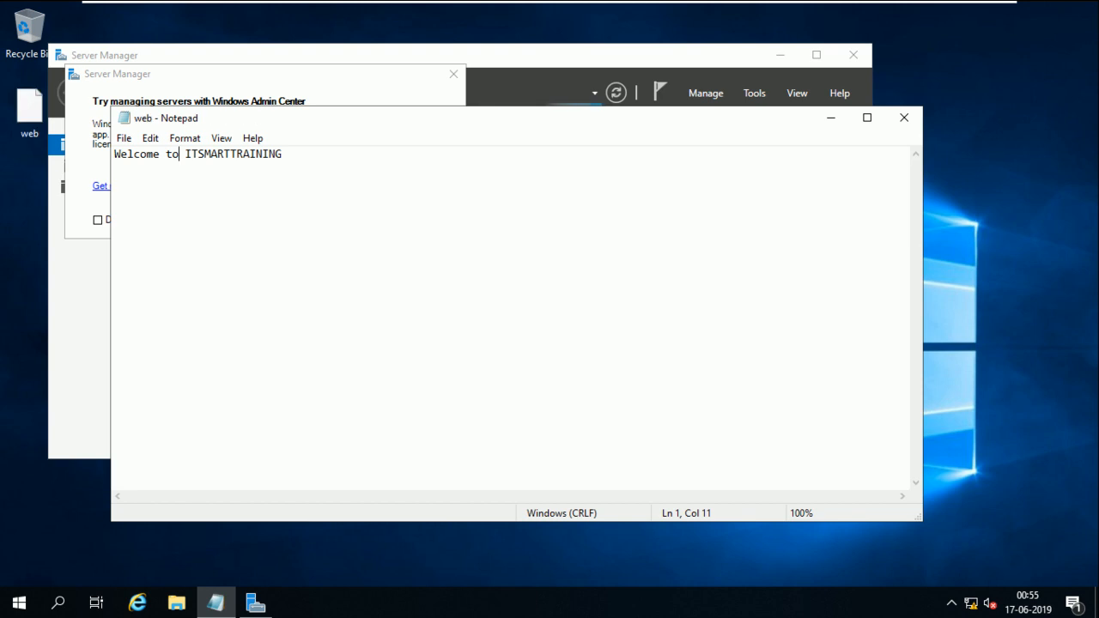
click(904, 118)
Clear the Server Manager windows off the desktop and copy the web file.
click(453, 74)
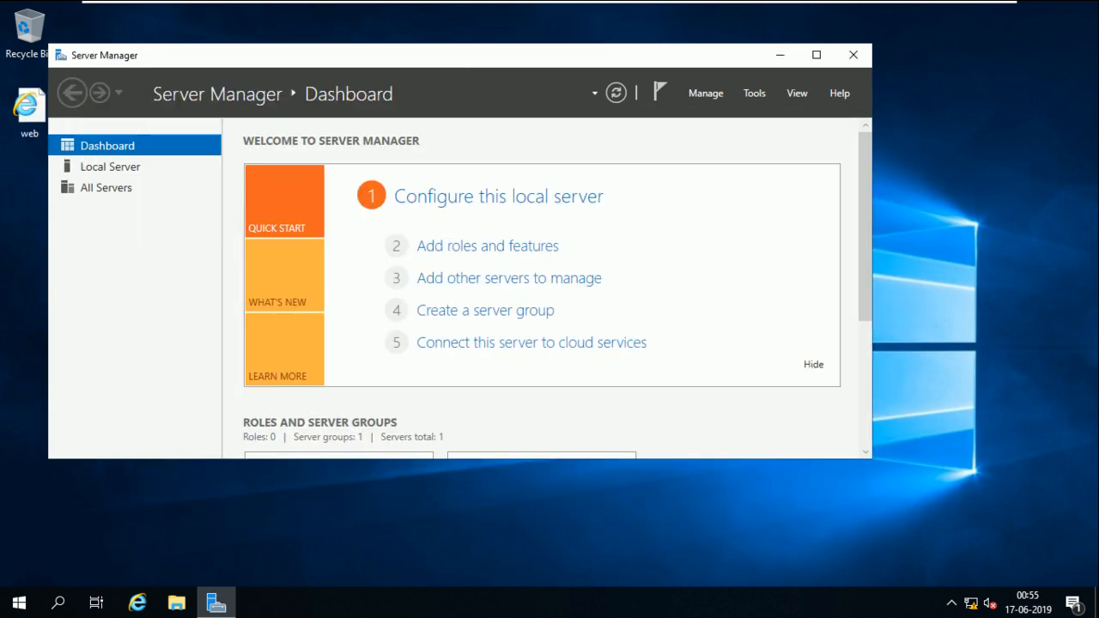
click(779, 54)
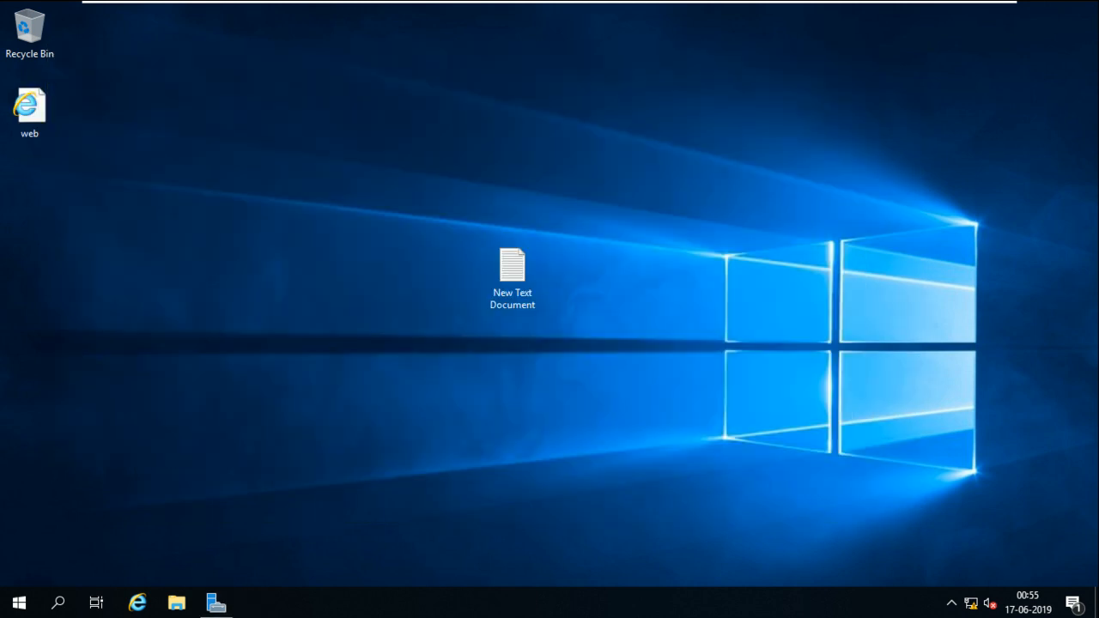
right_click(31, 116)
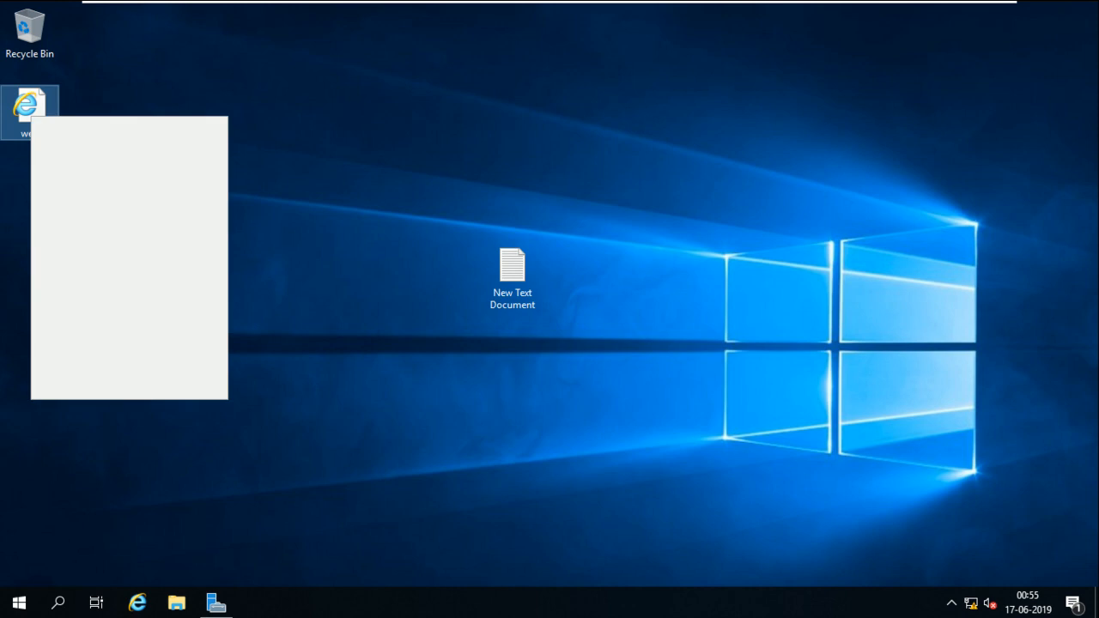
click(69, 305)
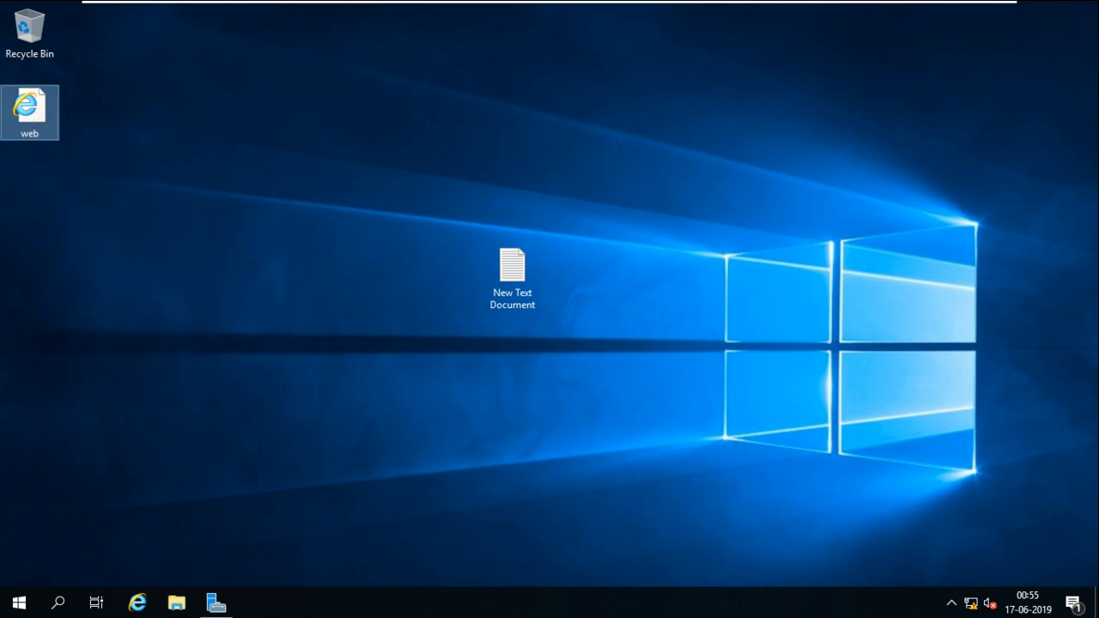
click(258, 283)
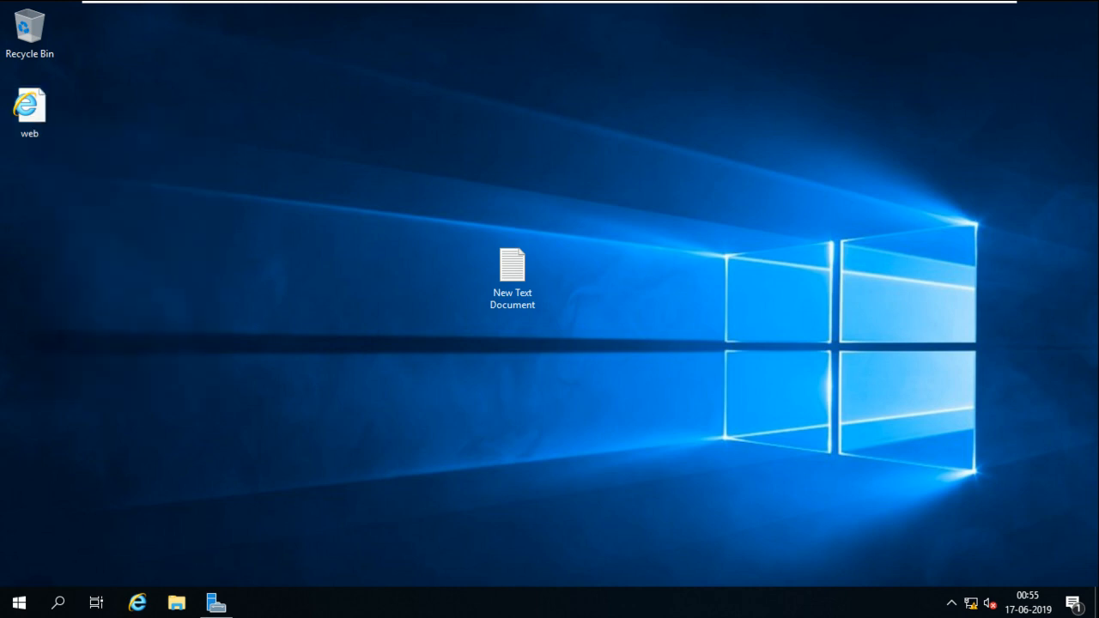
Paste the copied web file into the C:\inetpub\wwwroot folder in File Explorer.
key(super+e)
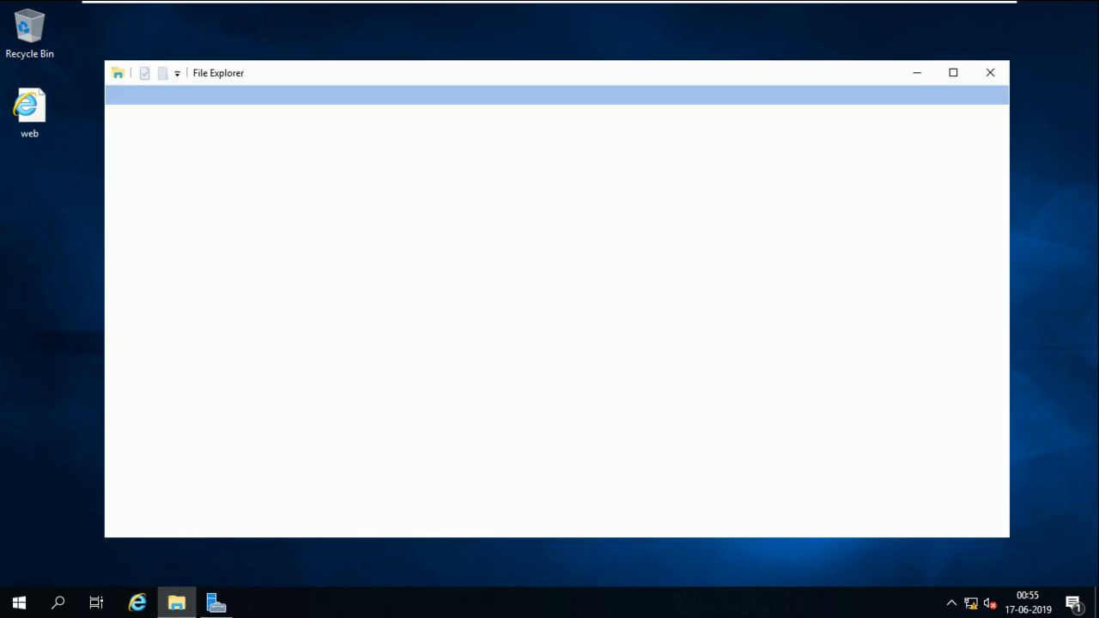
click(159, 284)
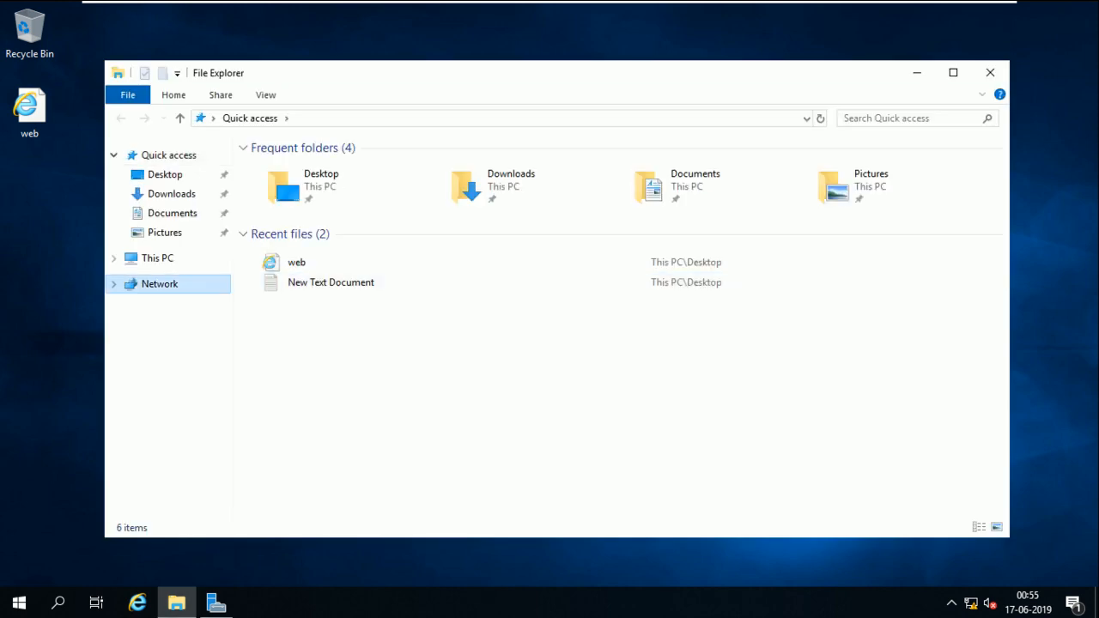
click(158, 259)
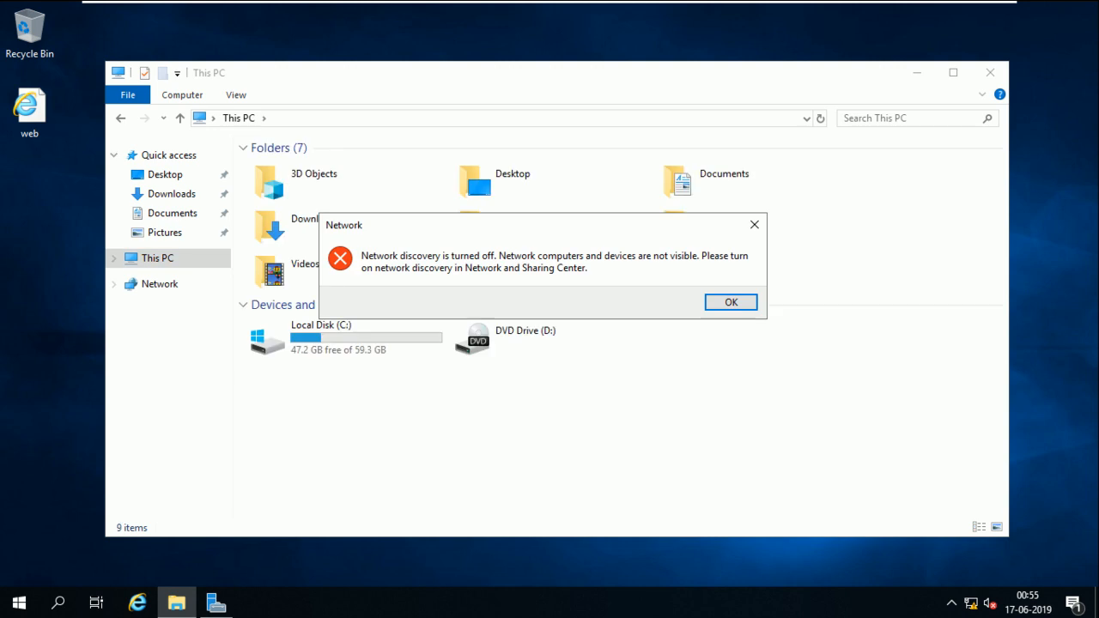
click(733, 302)
double_click(343, 338)
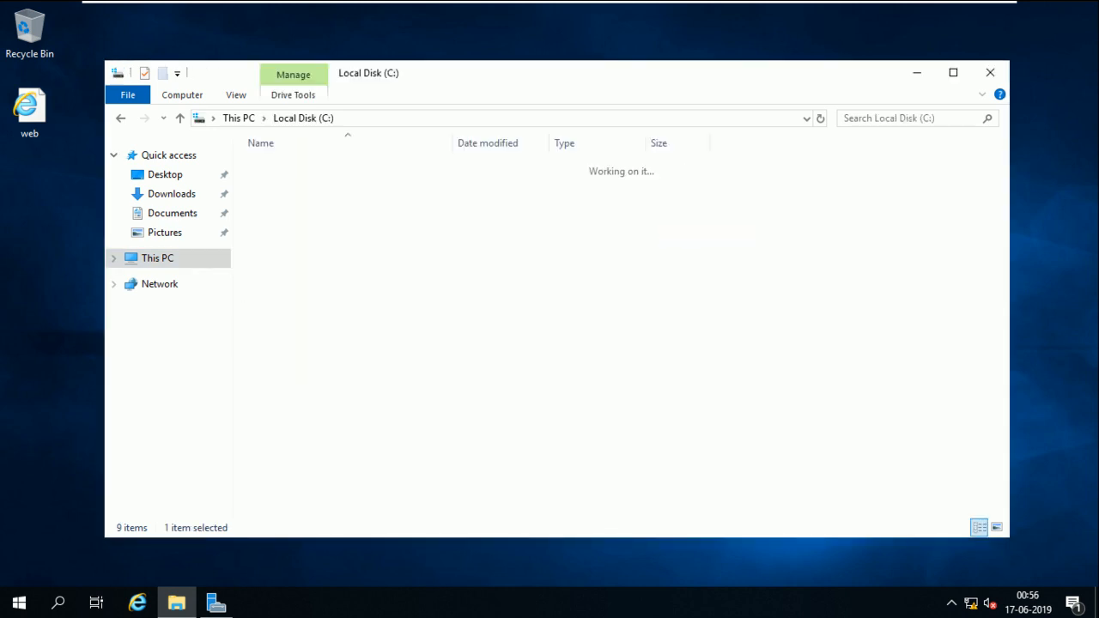
double_click(283, 166)
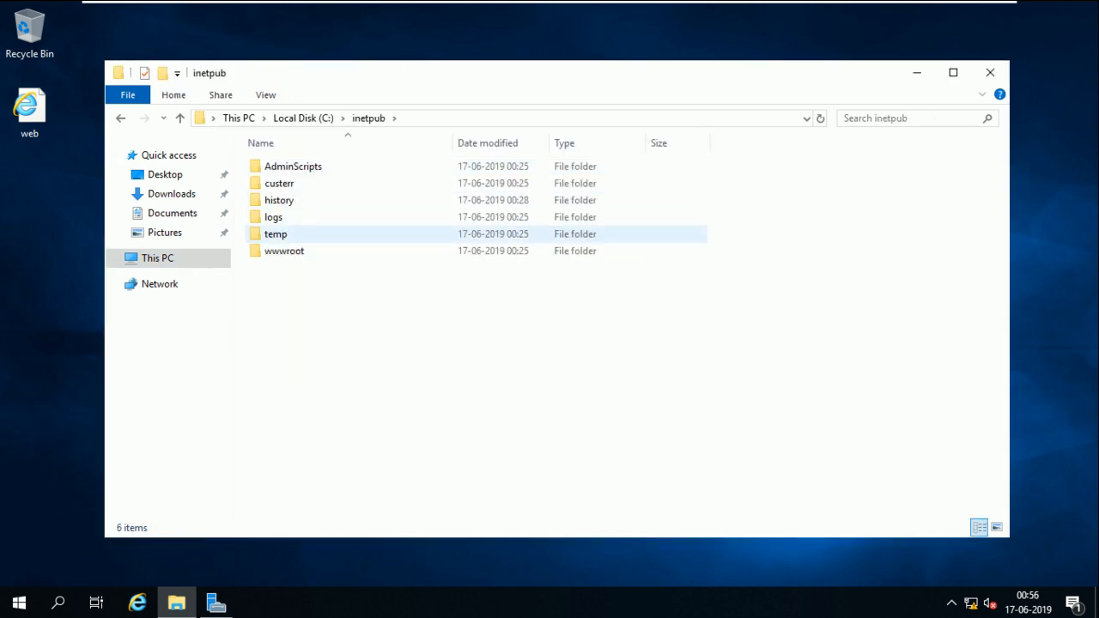
double_click(283, 251)
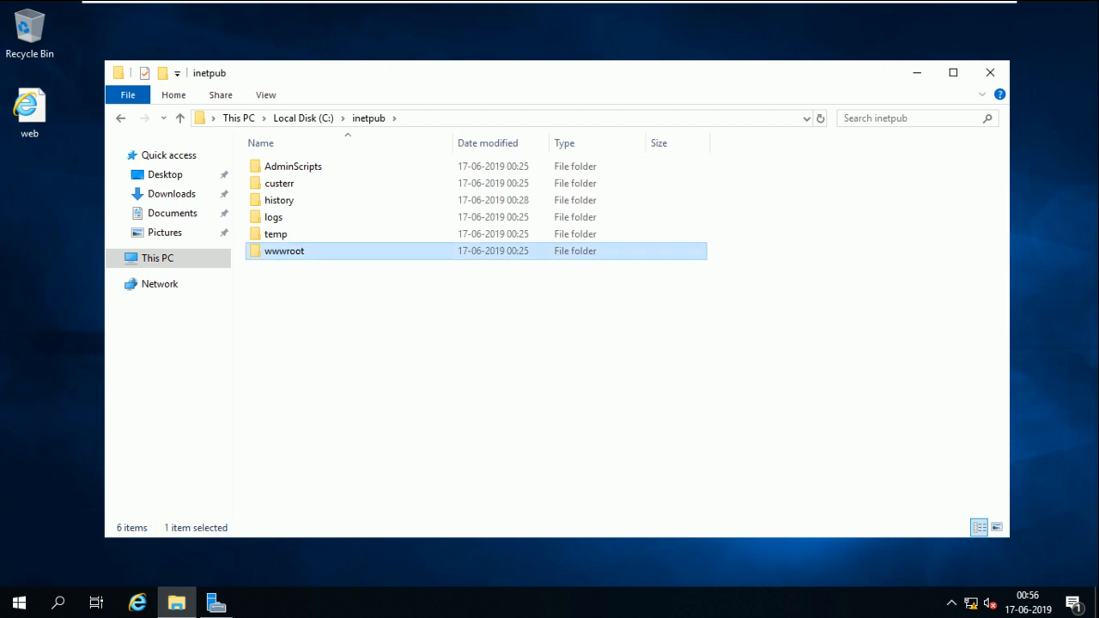
right_click(293, 213)
click(332, 327)
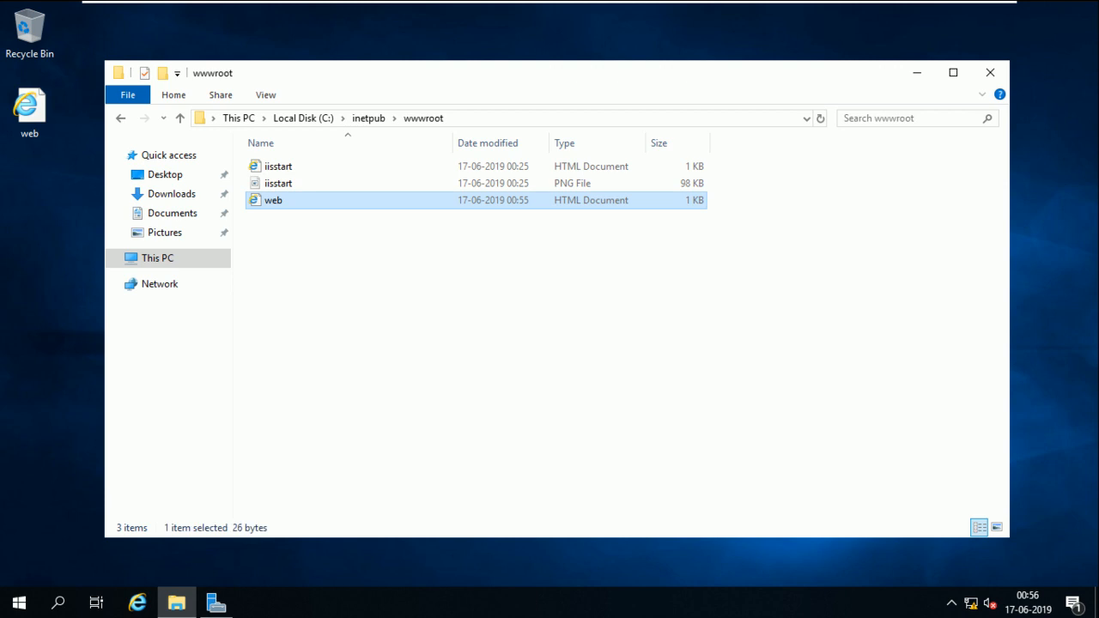
Run the command inetmgr to open Internet Information Services (IIS) Manager.
key(super+r)
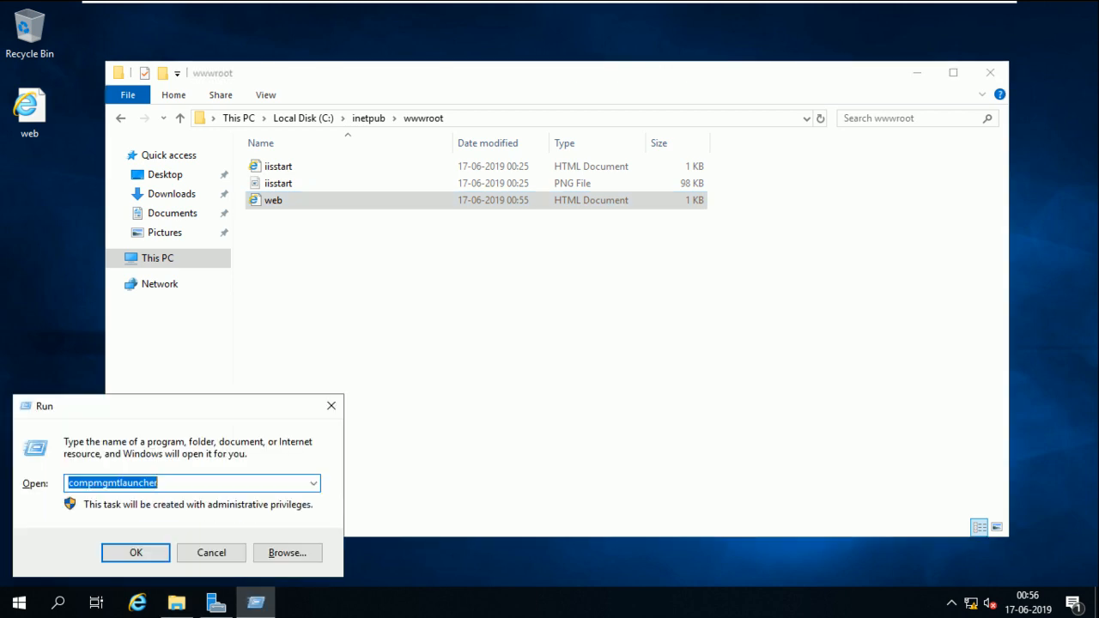
text(ine)
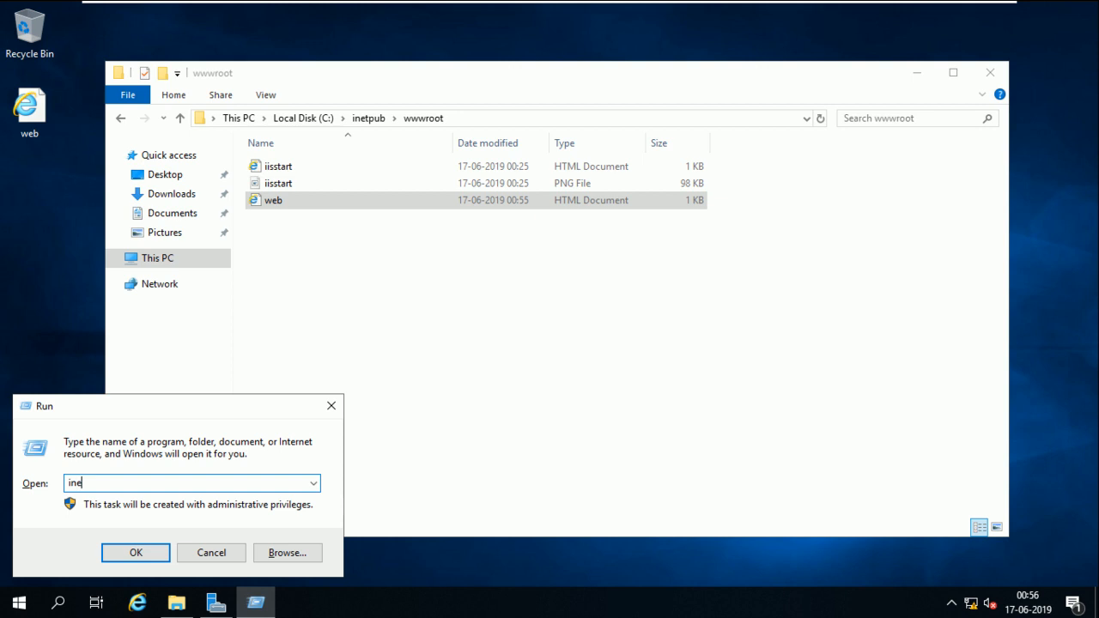
text(tmgt)
key(BackSpace)
text(r)
key(Return)
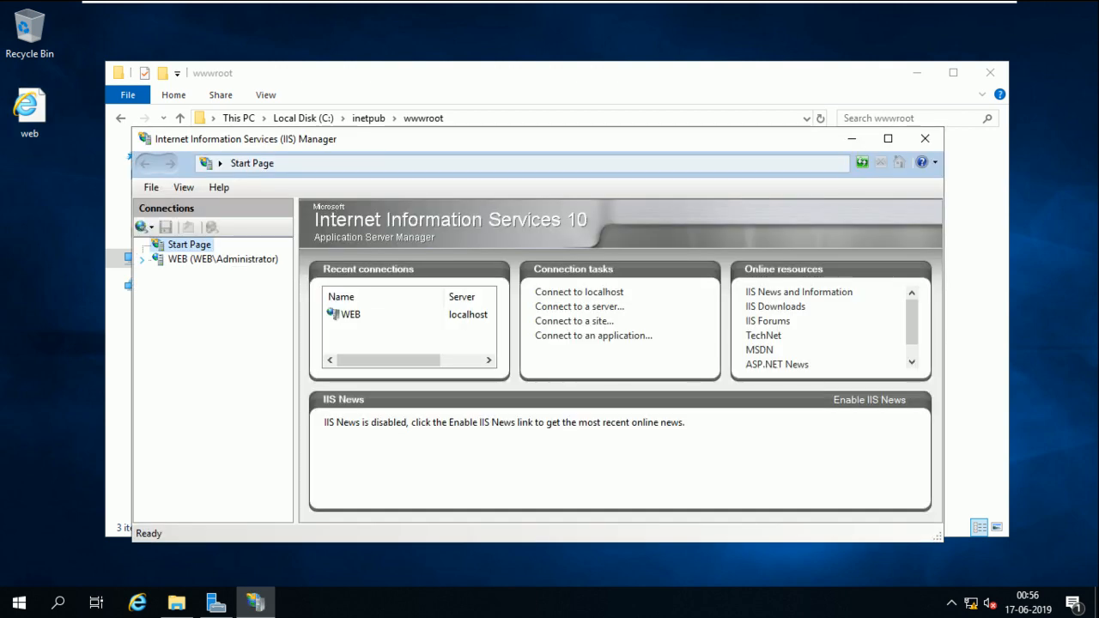
Expand the WEB server and its Sites in IIS Manager and select Default Web Site.
click(222, 259)
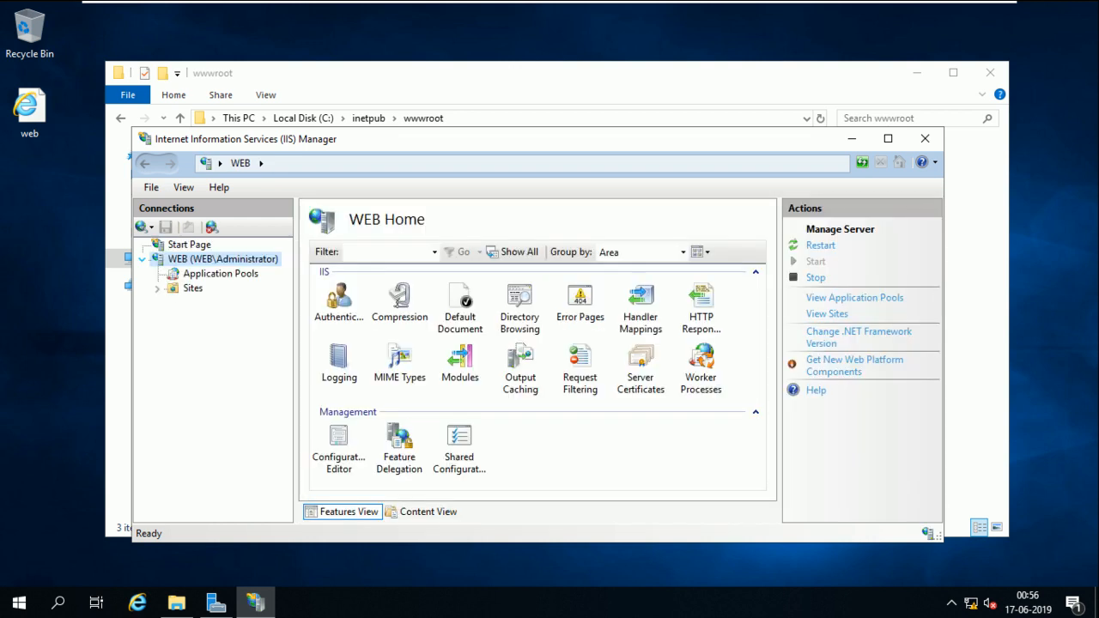
click(157, 289)
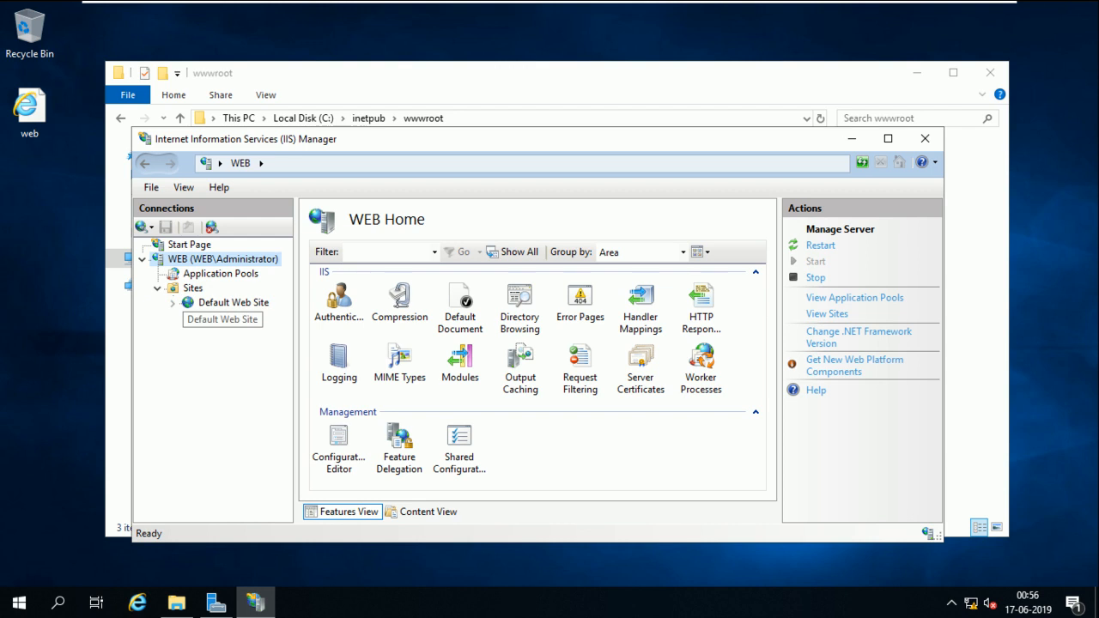
click(215, 303)
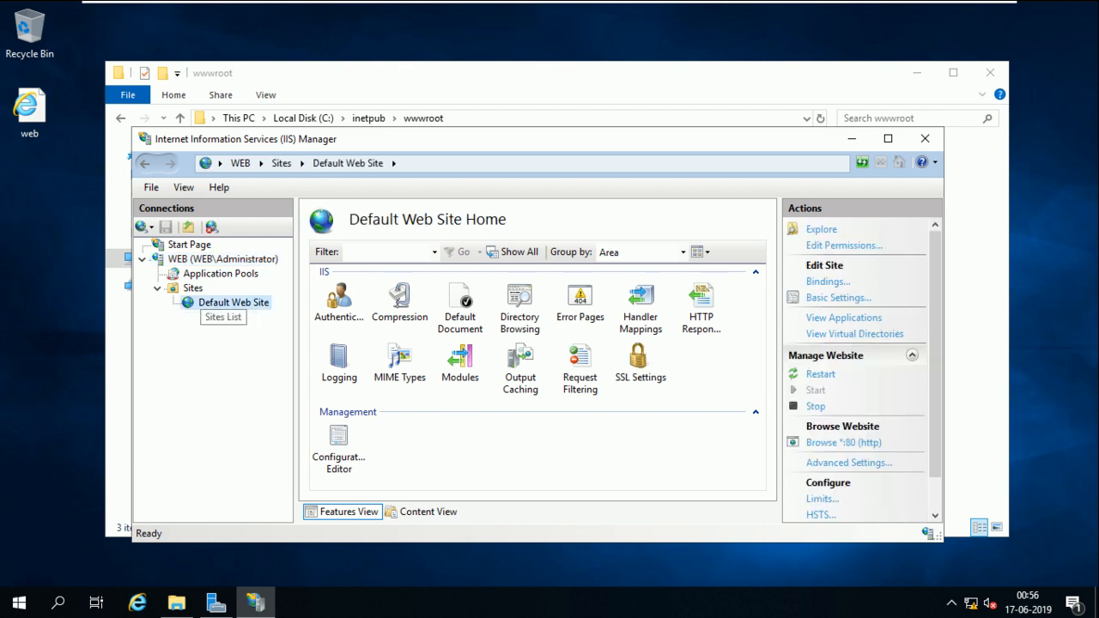
click(194, 290)
click(209, 303)
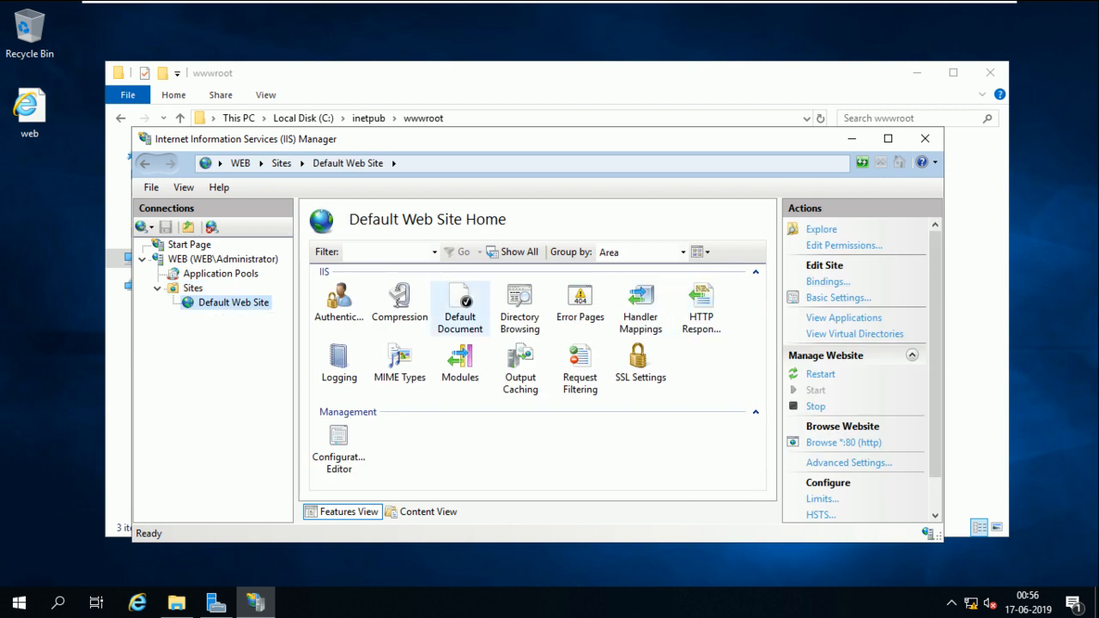
Add web.html as a default document for Default Web Site and return to the site's home page.
double_click(461, 314)
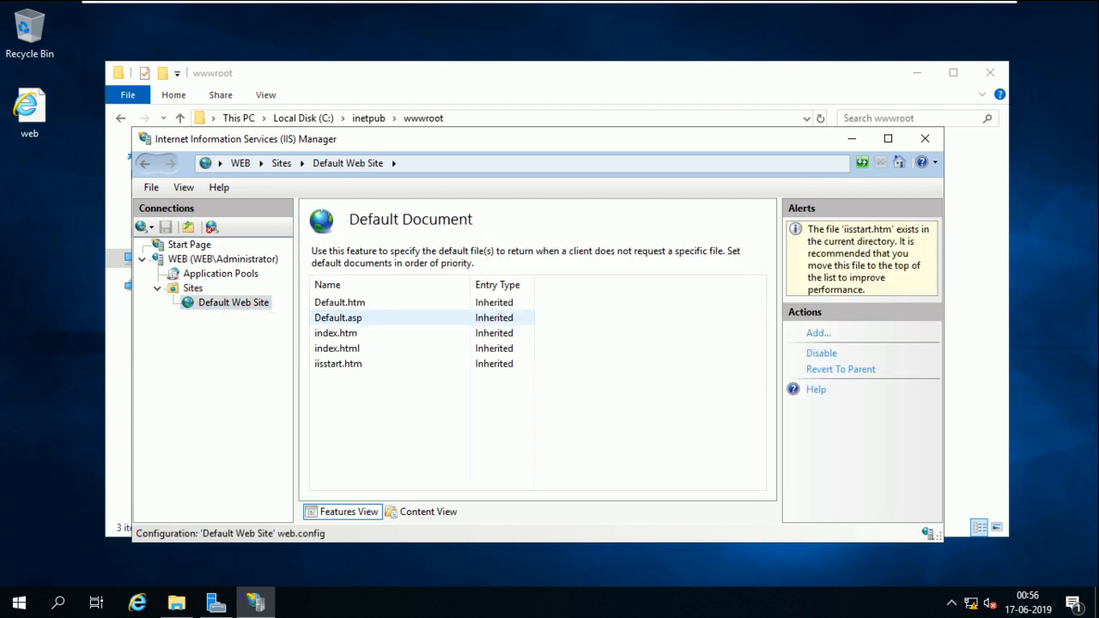
click(818, 333)
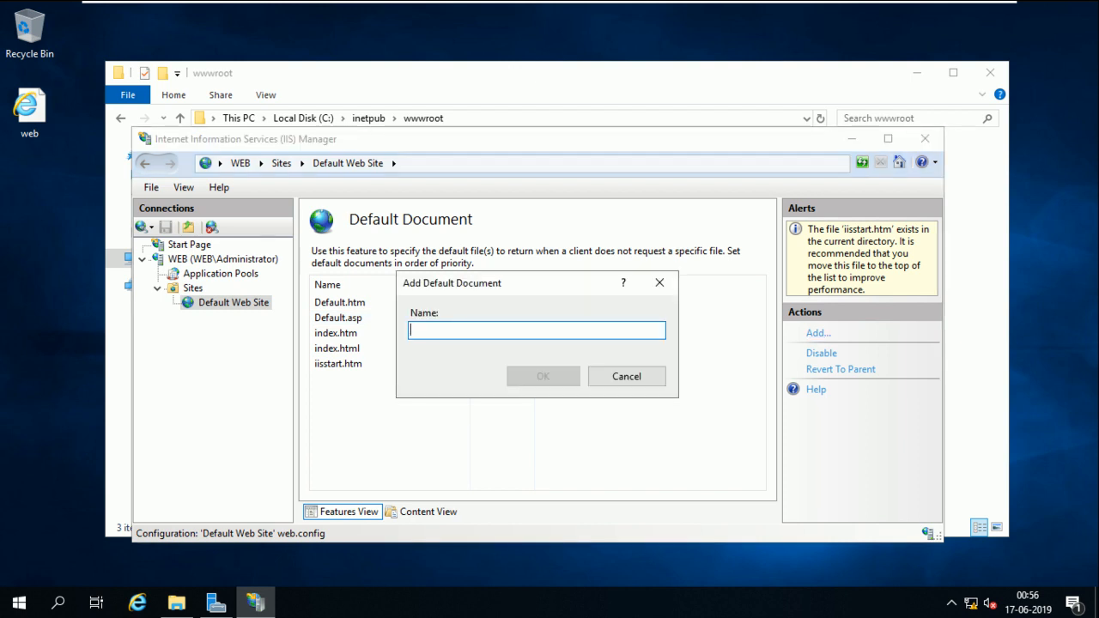
text(we)
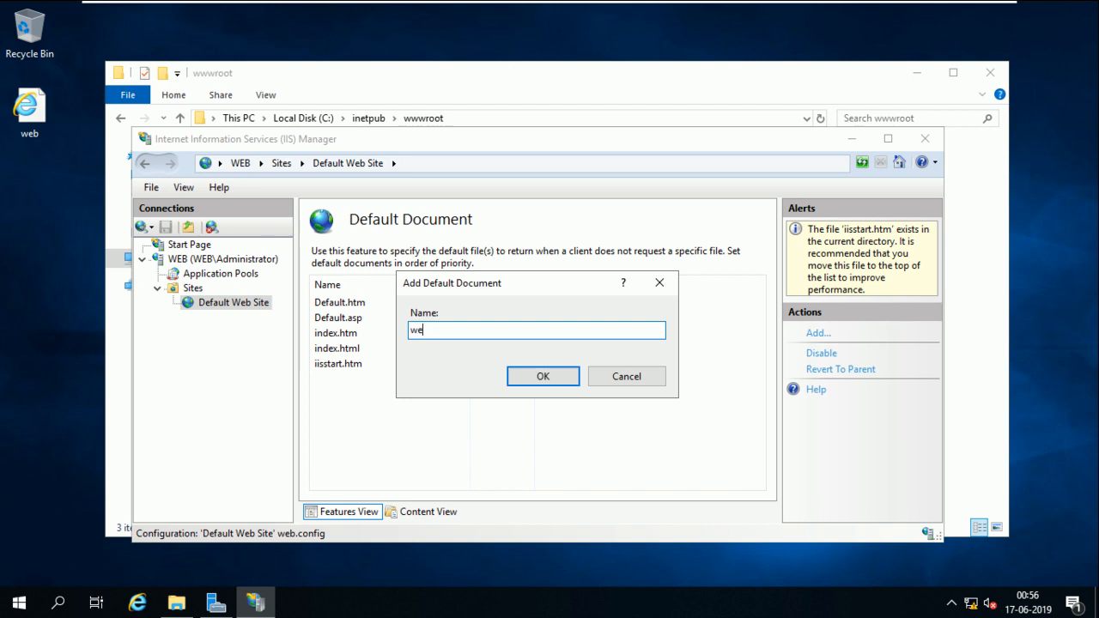
text(b.html)
key(Return)
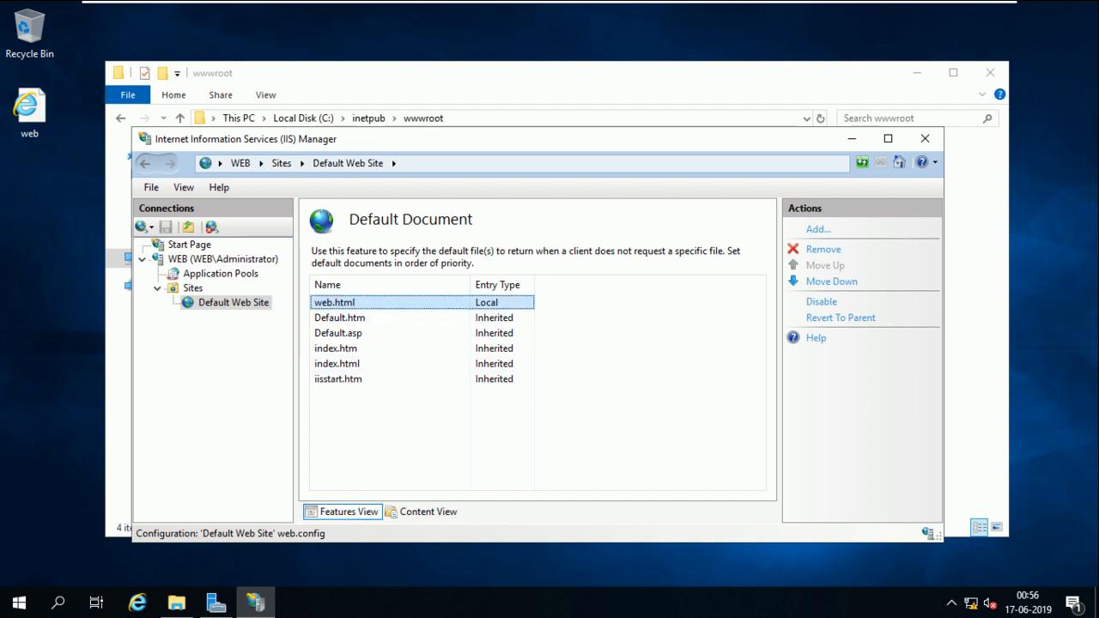
click(228, 302)
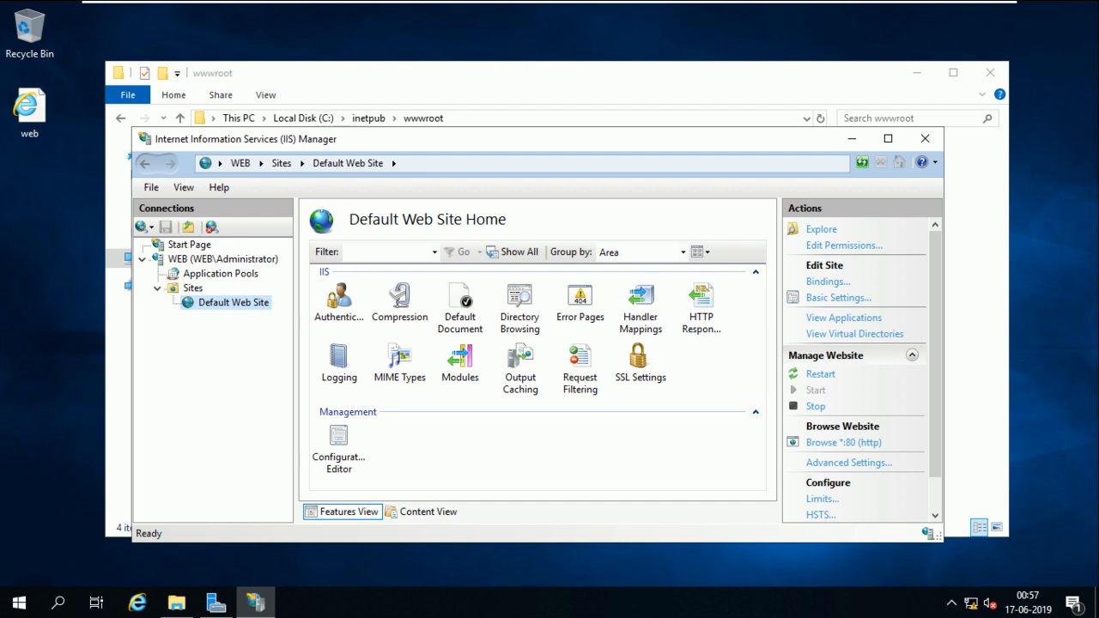
Switch to V1 to check the smartlab.com zone records in DNS Manager, and return to V2.
click(650, 12)
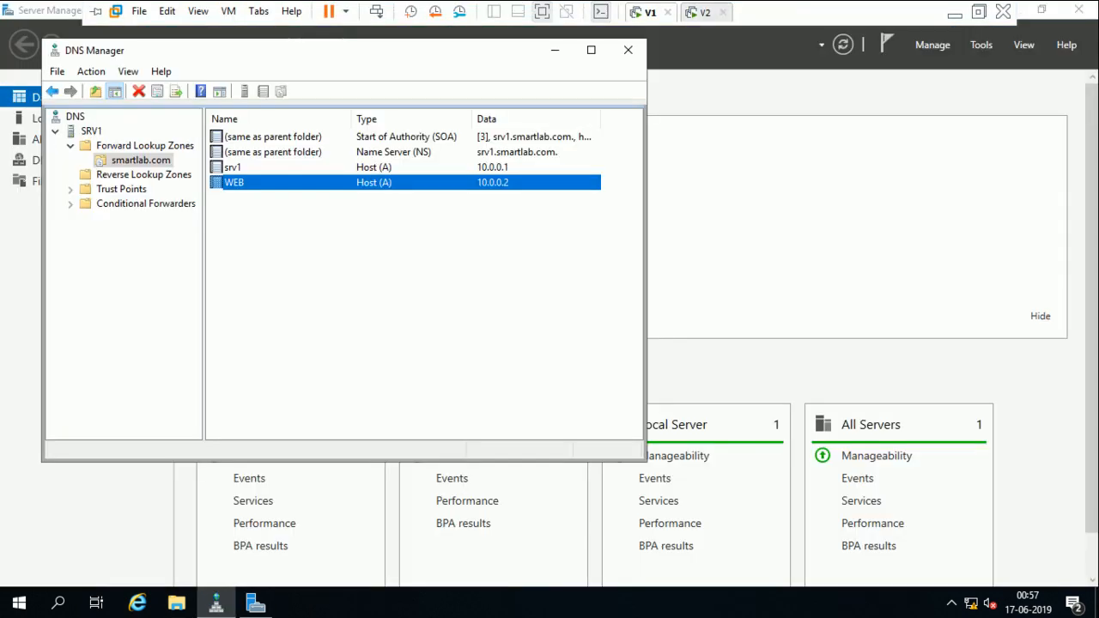
right_click(249, 223)
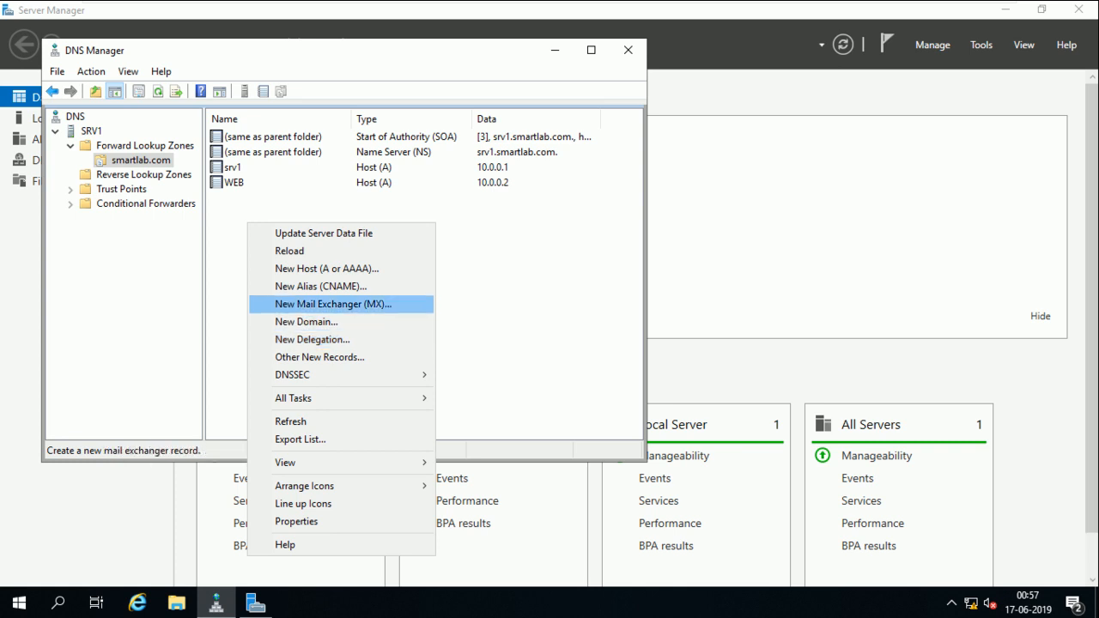
key(Escape)
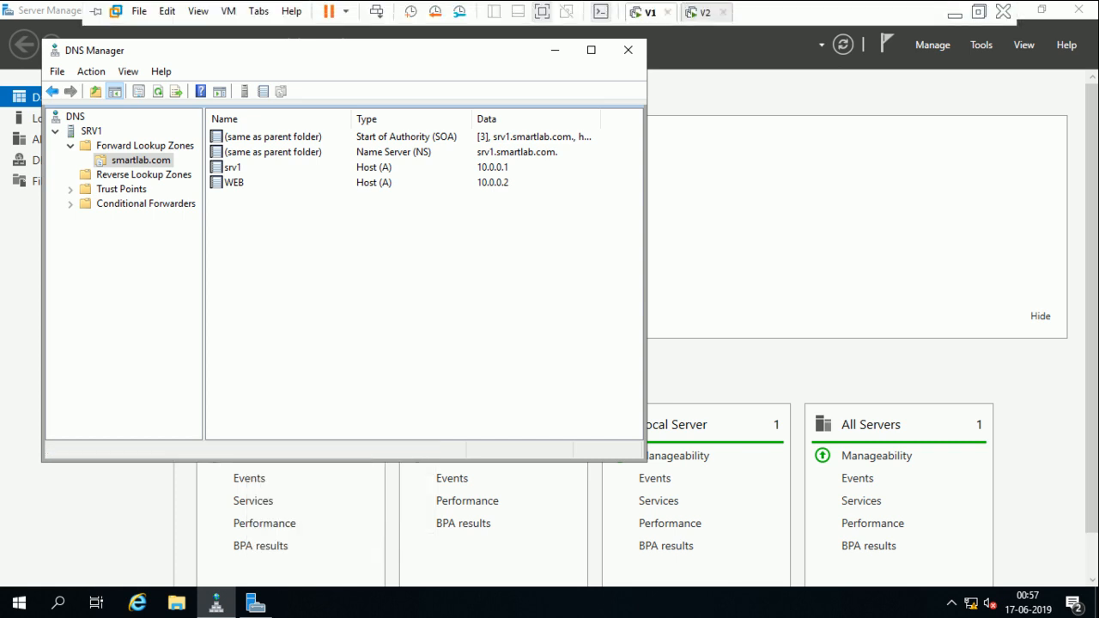
click(700, 12)
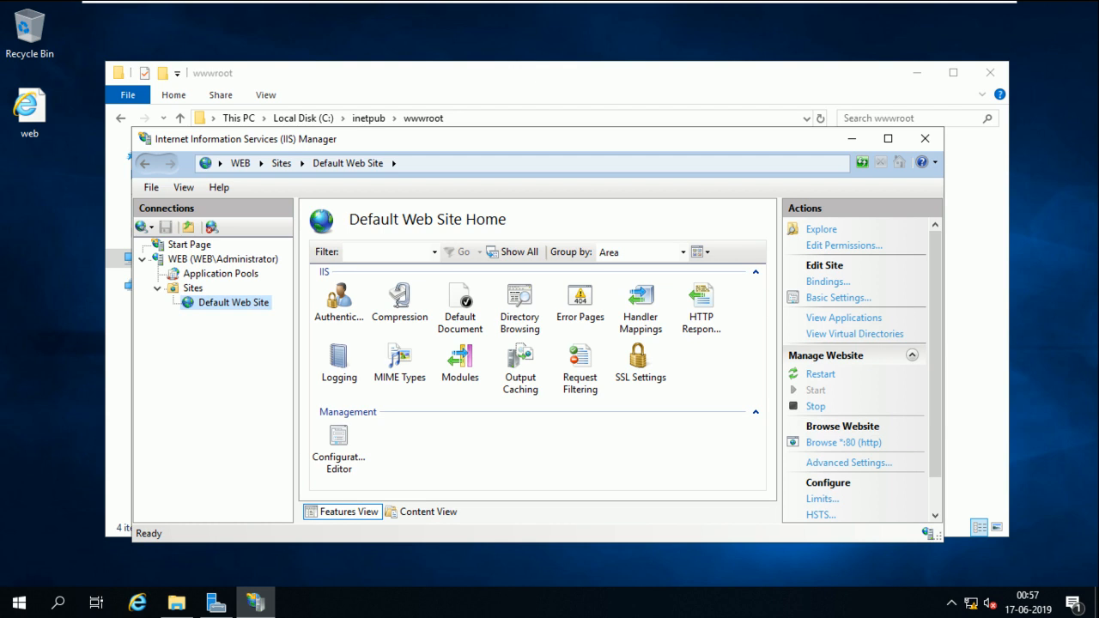
key(super+Pause)
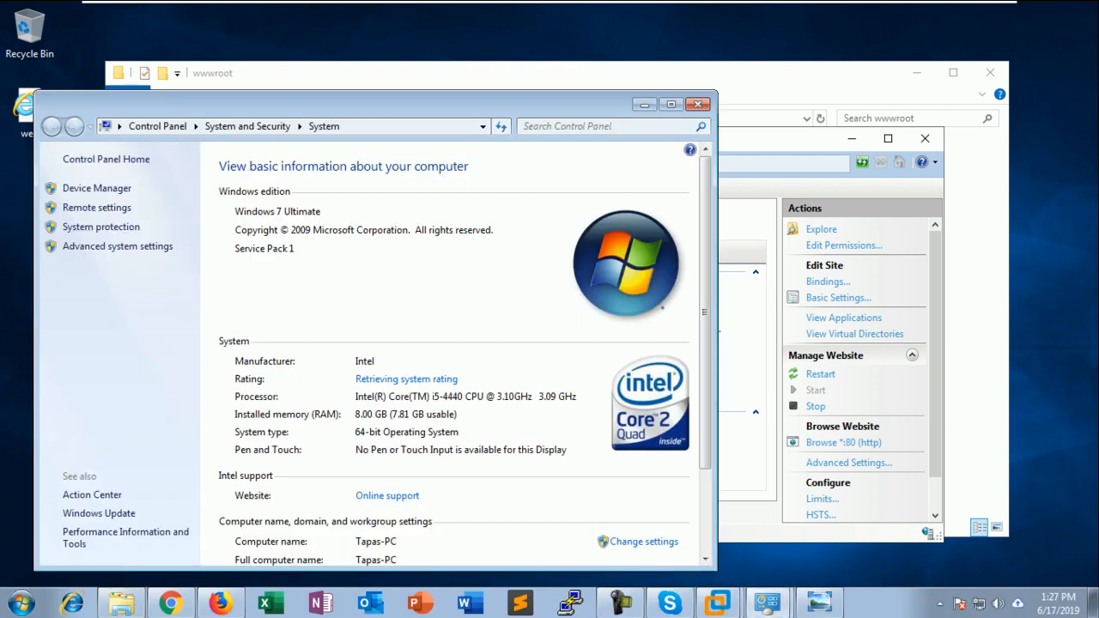
scroll(453, 354, down, 2)
key(alt+F4)
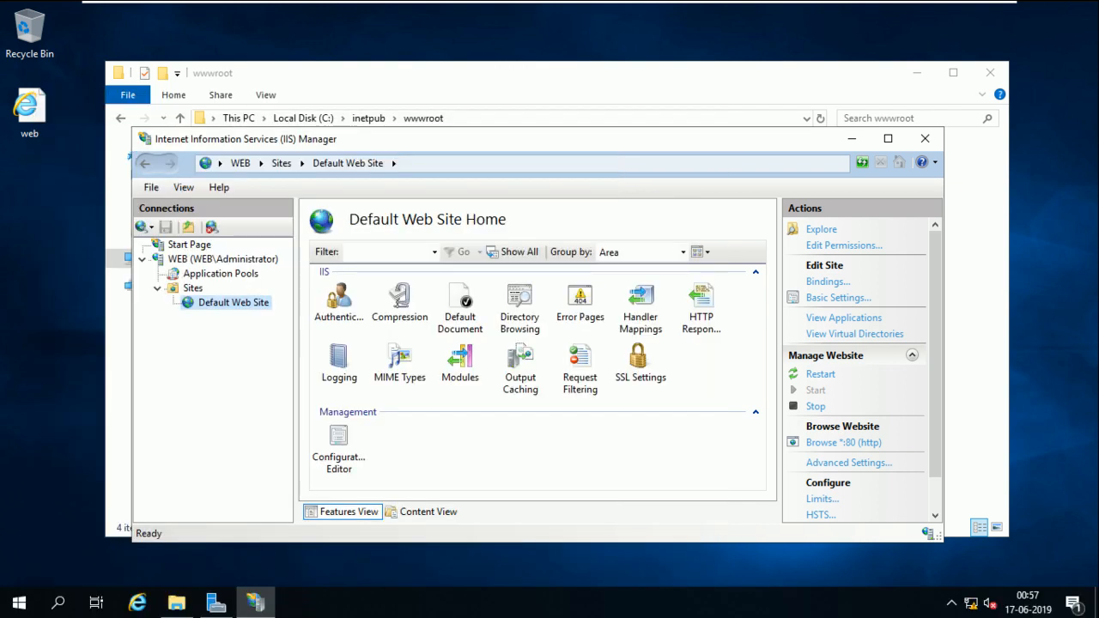
Open the System information on V2 to check the server's full computer name.
click(51, 284)
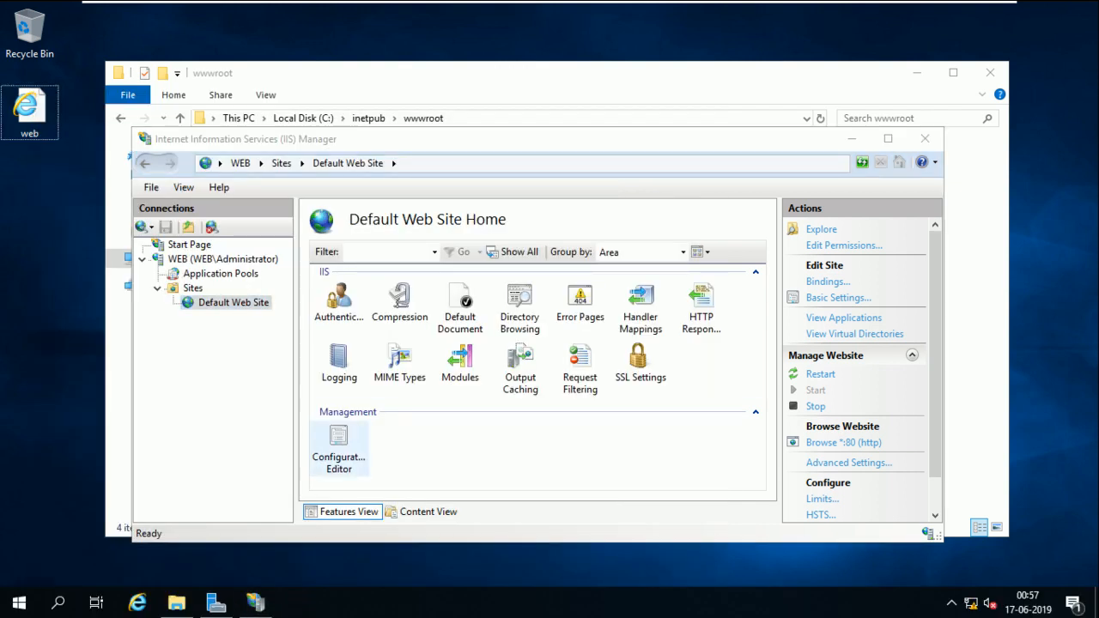
key(super+Pause)
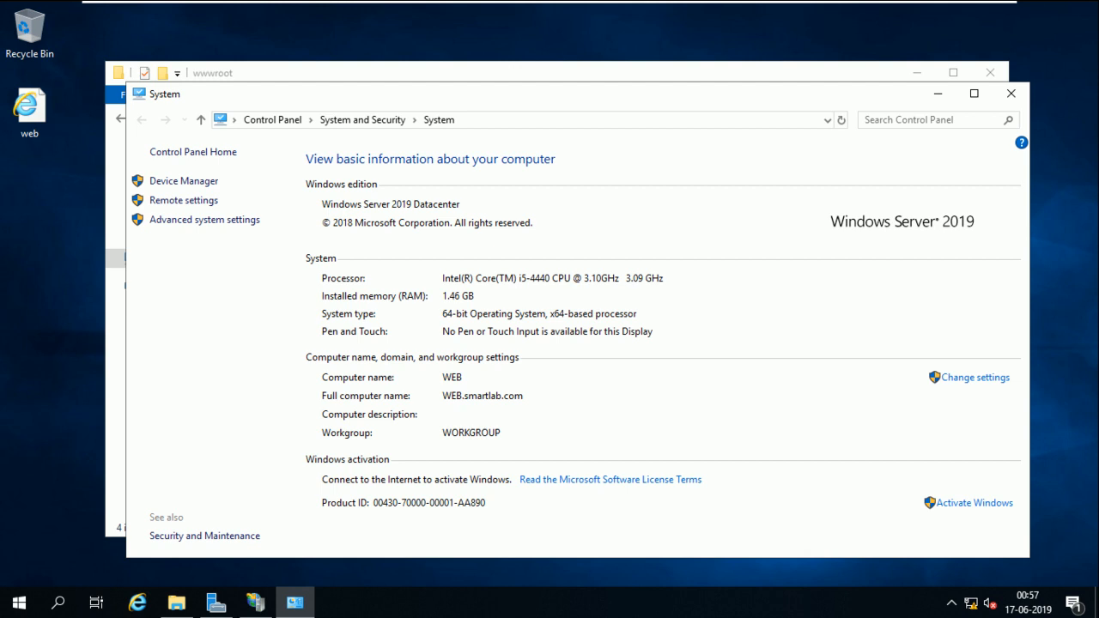
Switch to the host PC, run ncpa.cpl and open the properties of VMware Network Adapter VMnet1.
click(954, 10)
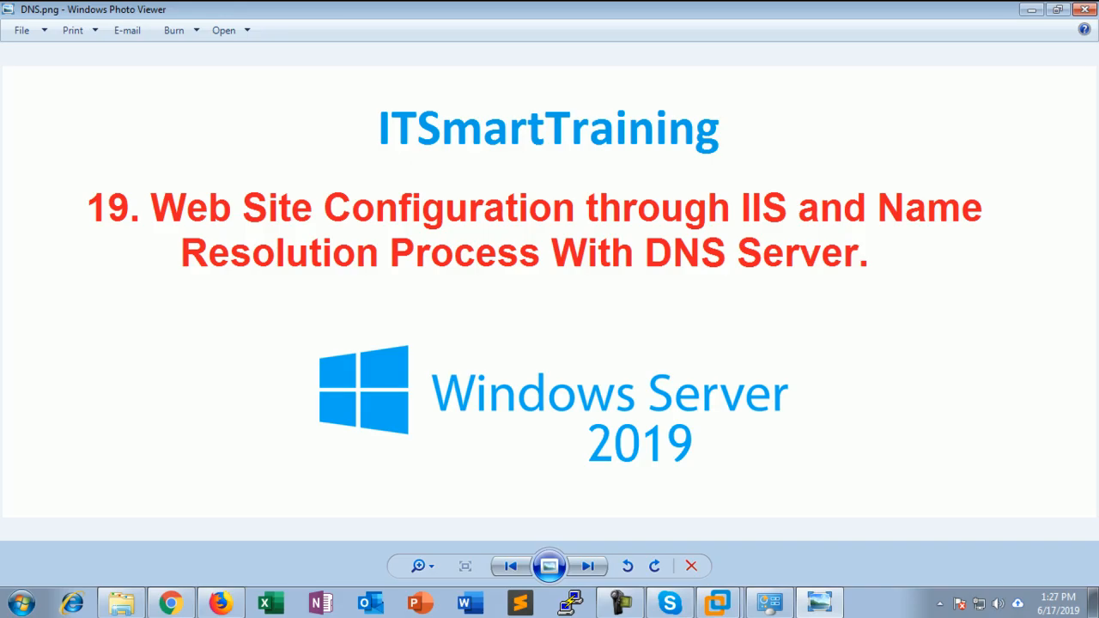
key(super+r)
text(nc)
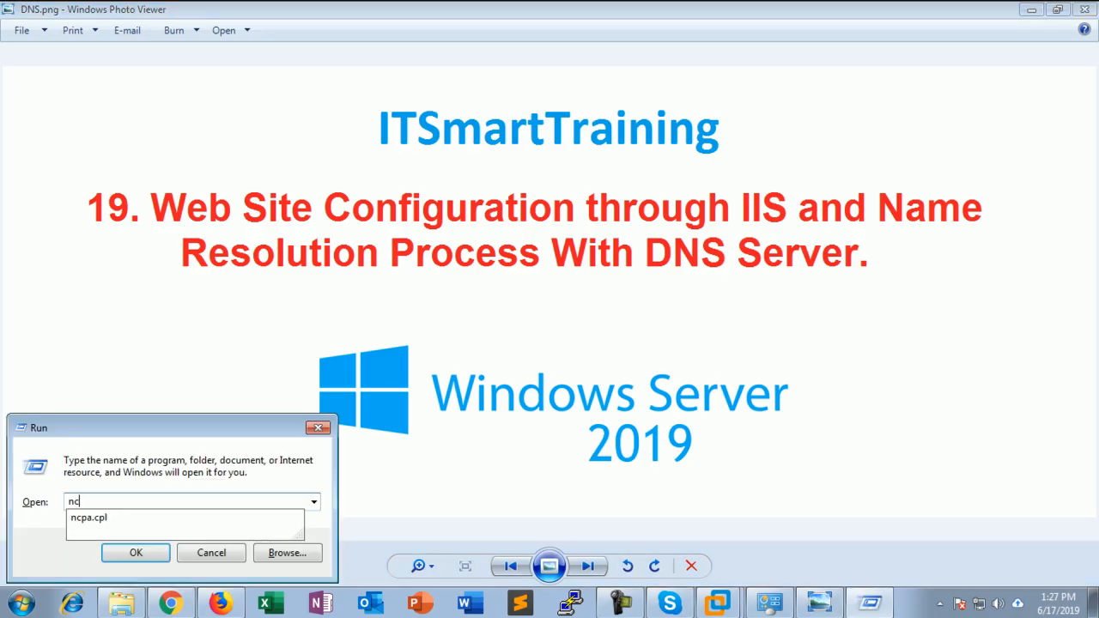
text(pa.cpl)
key(Return)
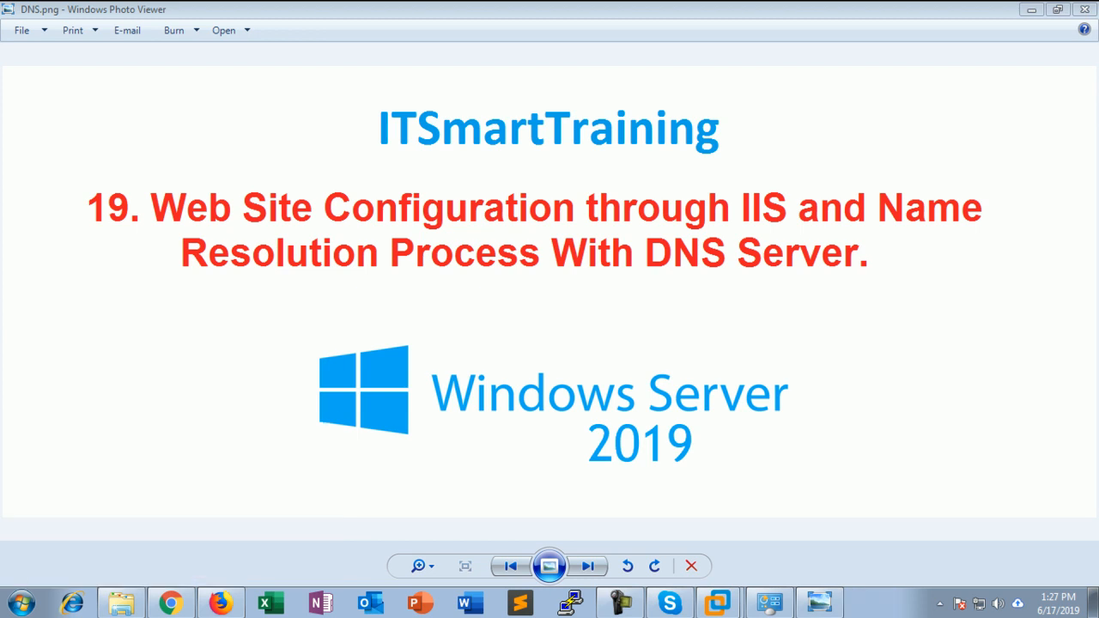
right_click(339, 169)
click(388, 323)
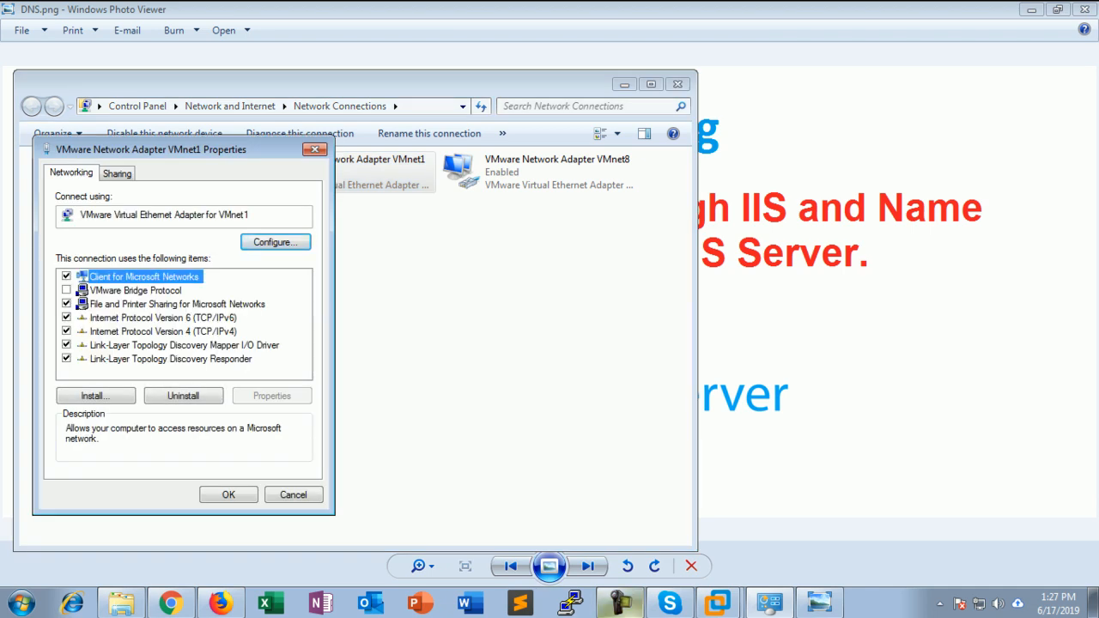
click(620, 603)
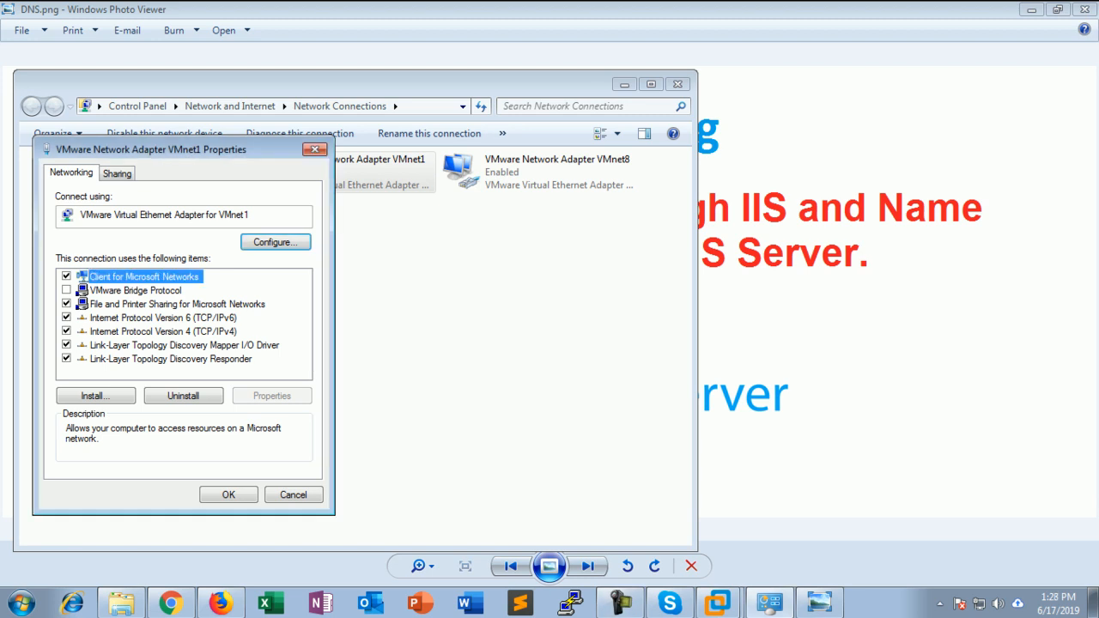
Set VMnet1's IPv4 address to 10.0.0.3 with subnet mask 255.0.0.0 and preferred DNS server 10.0.0.1, and close Network Connections.
click(164, 332)
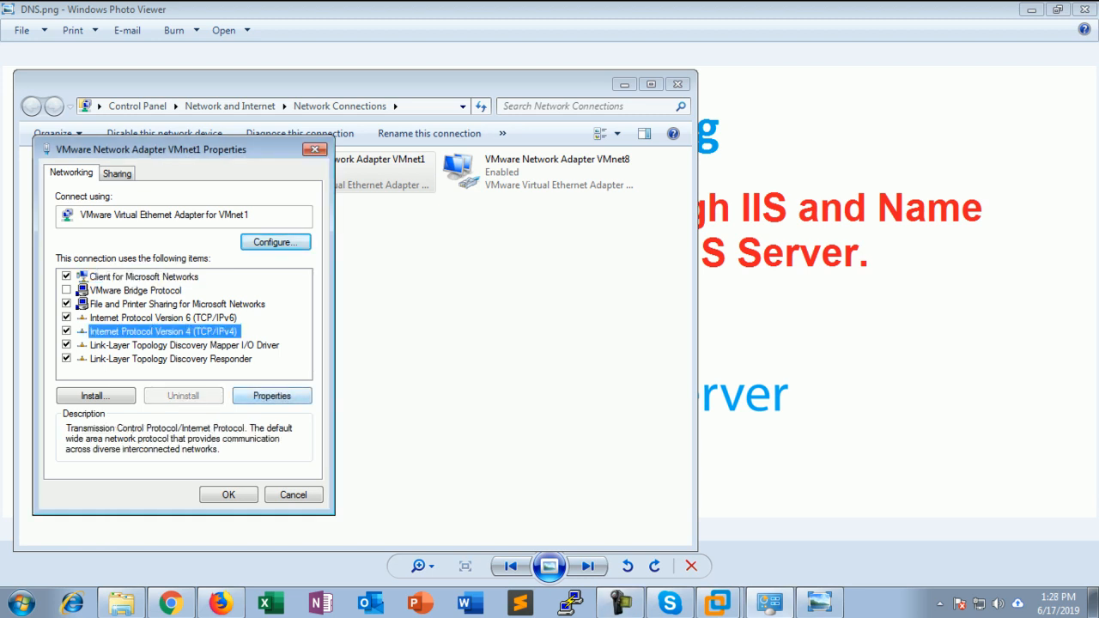
click(272, 396)
click(95, 324)
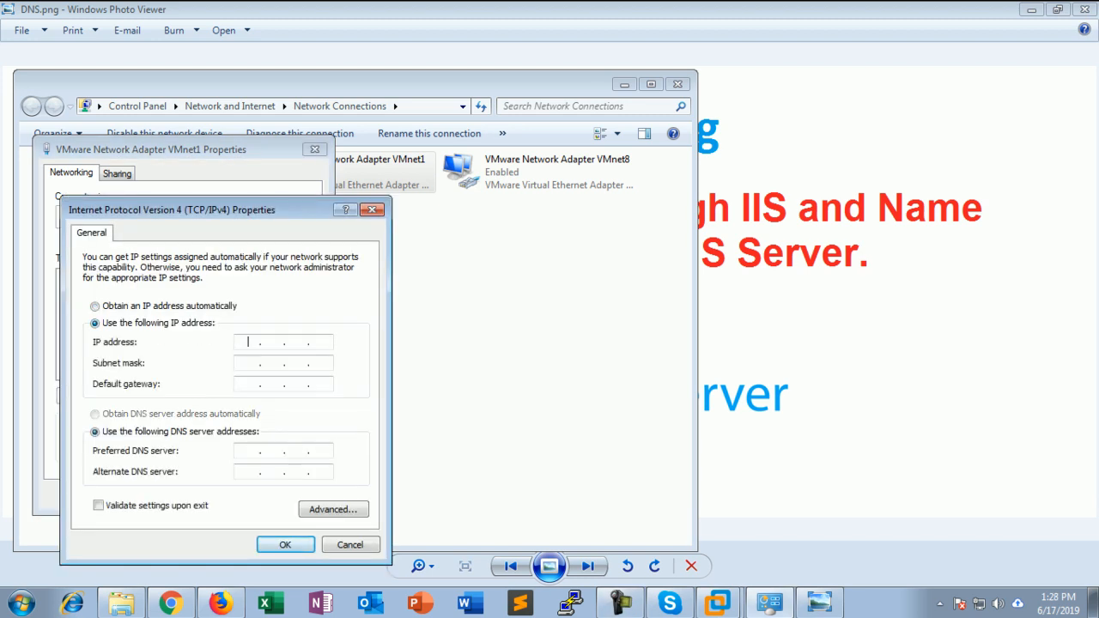
text(10.0.0.3)
key(Tab)
key(Tab)
key(Tab)
key(Tab)
text(10.0.0.1)
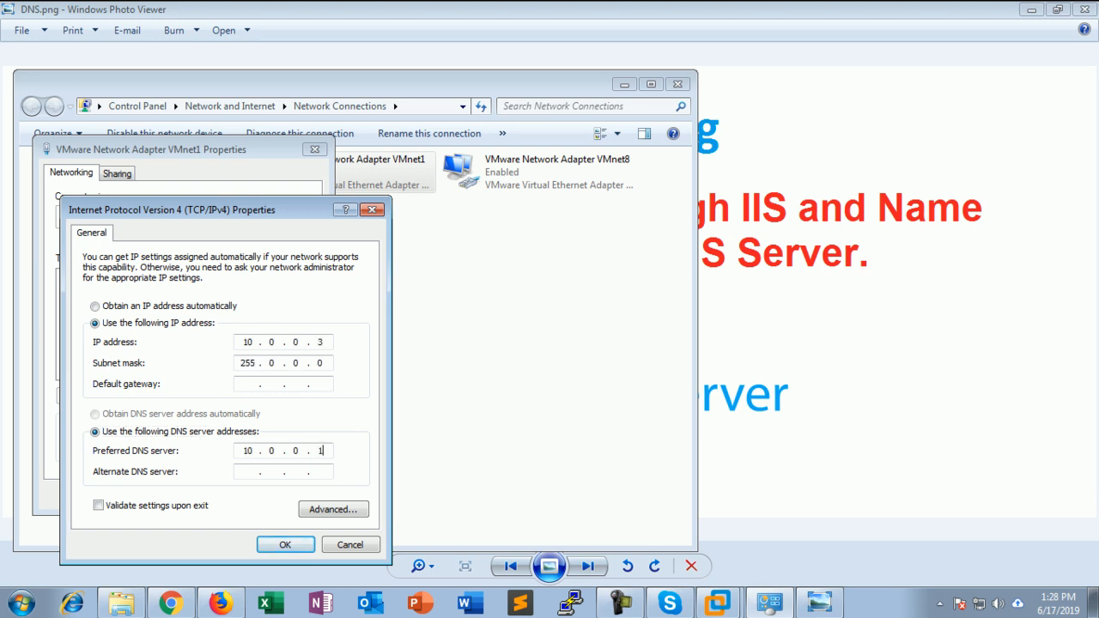
key(Return)
key(Return)
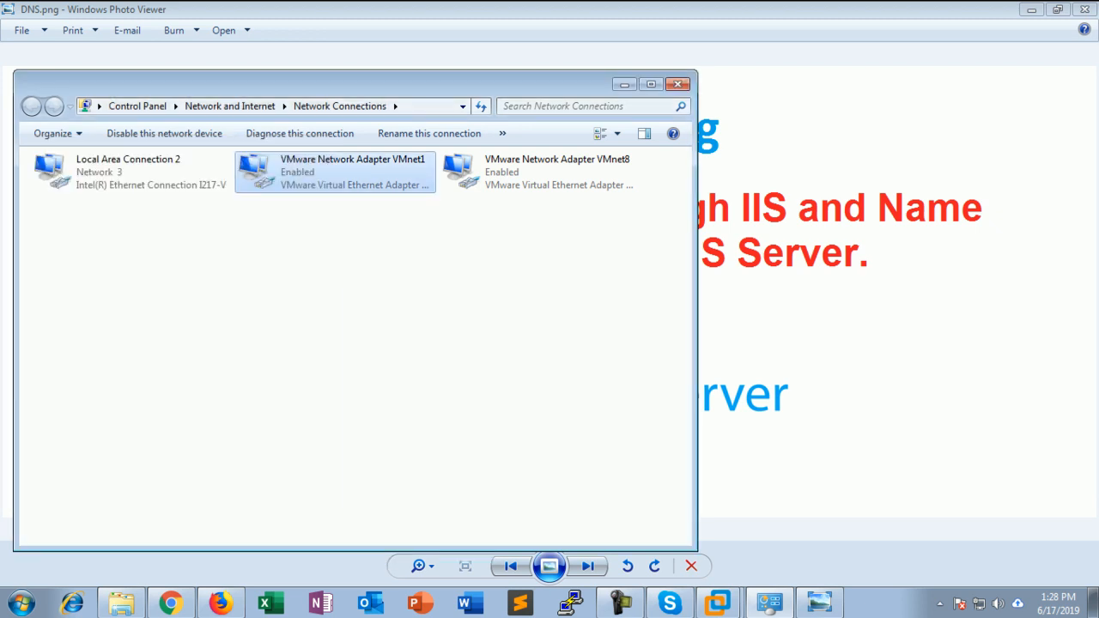
click(678, 83)
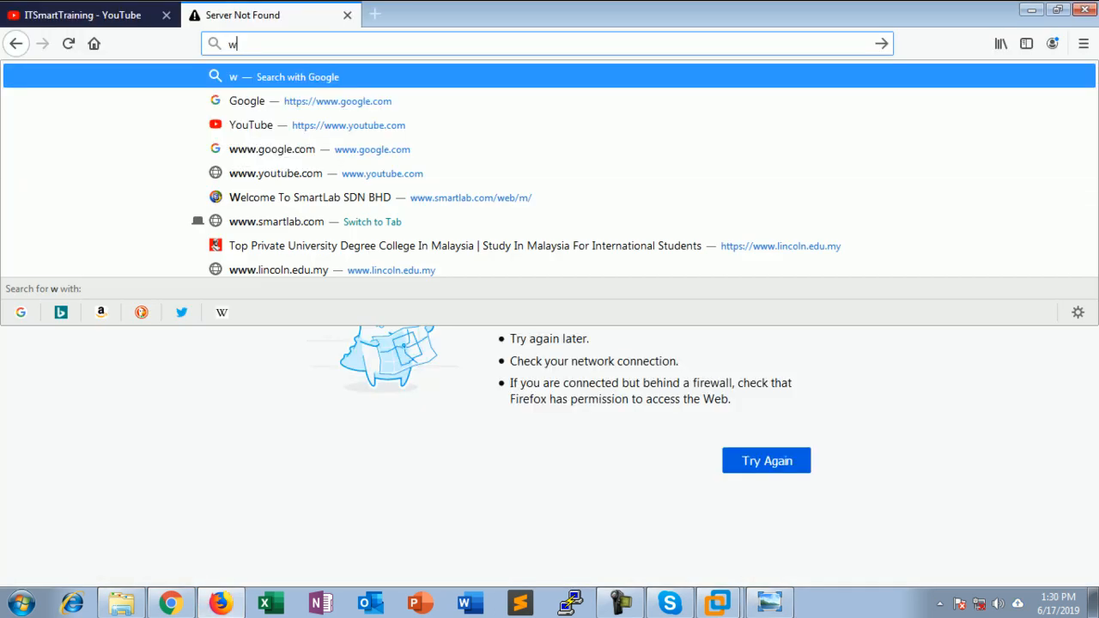
Open web.smartlab.com in Firefox on the host PC to test the hosted page.
text(eb.)
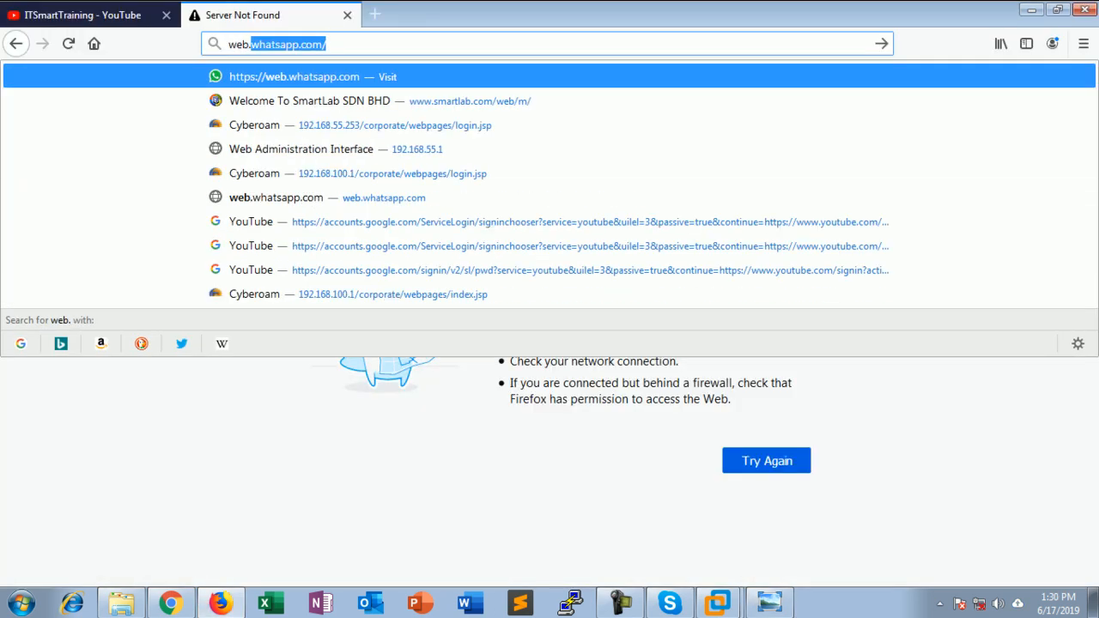
text(smartlab.co)
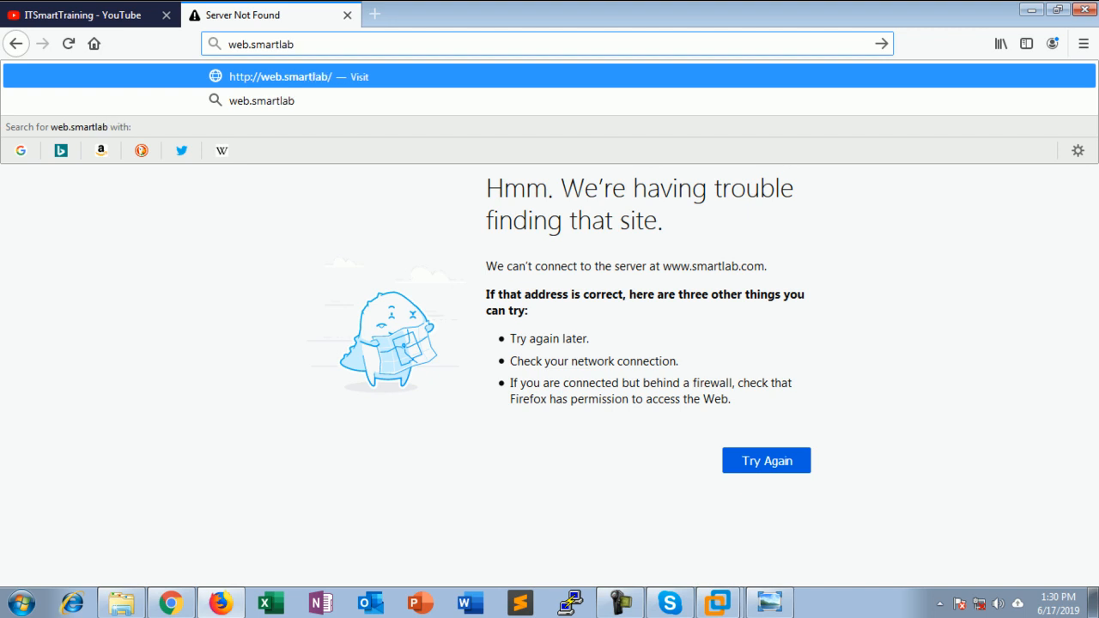
text(m)
key(Return)
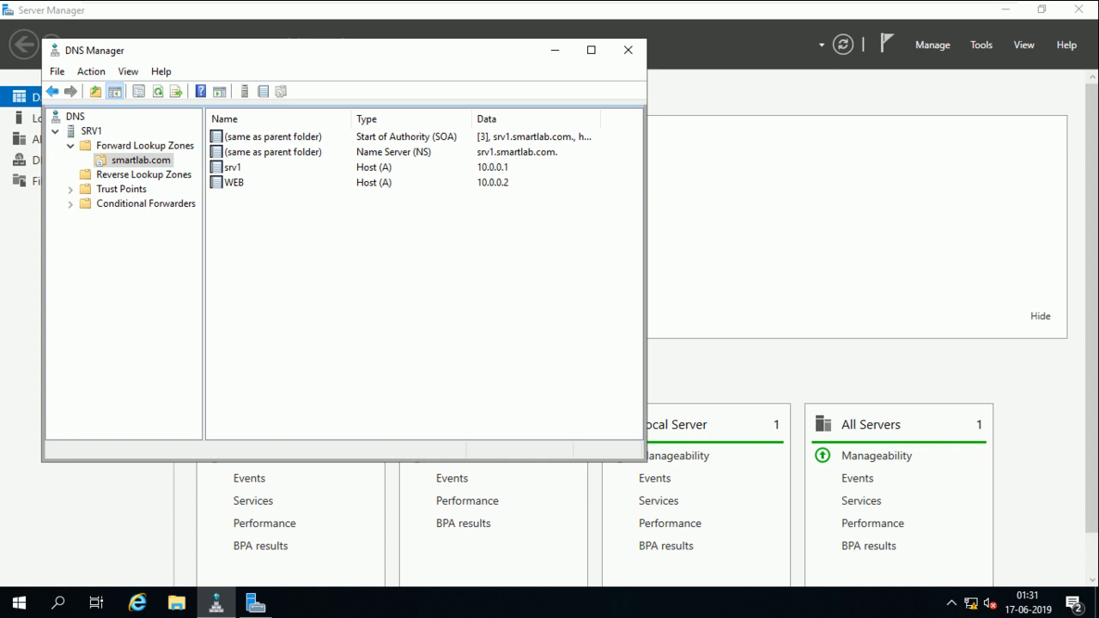
click(234, 182)
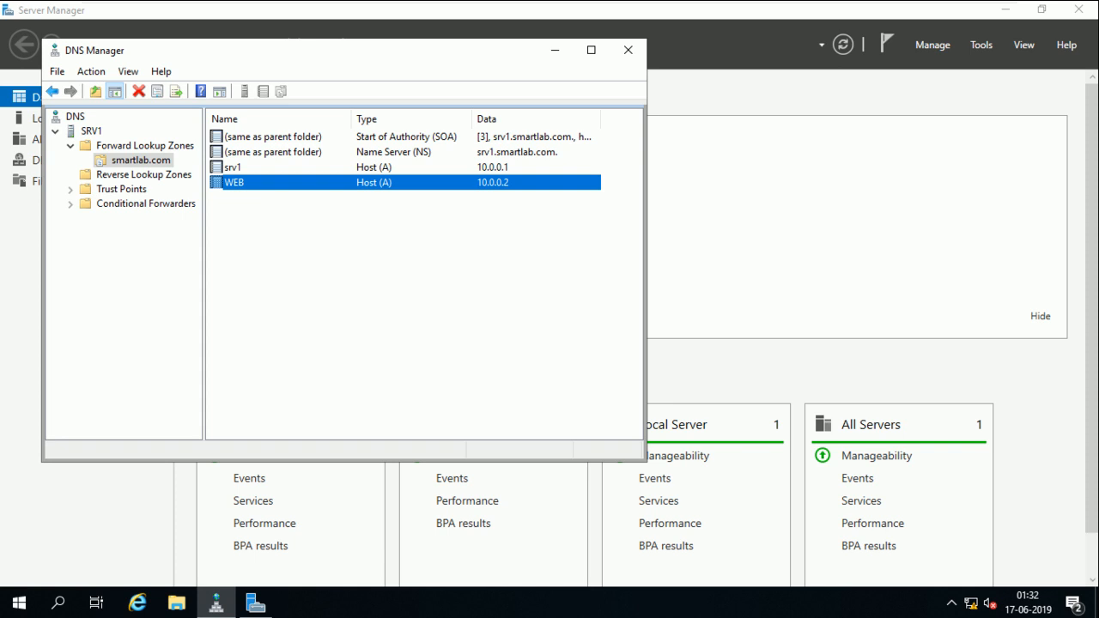
right_click(232, 212)
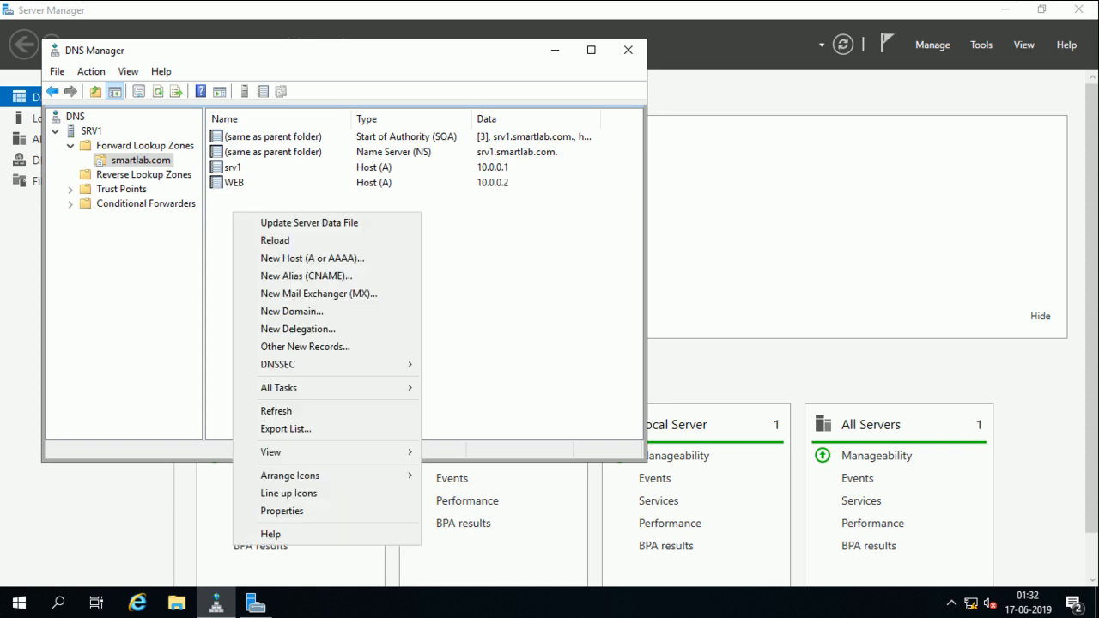
click(311, 259)
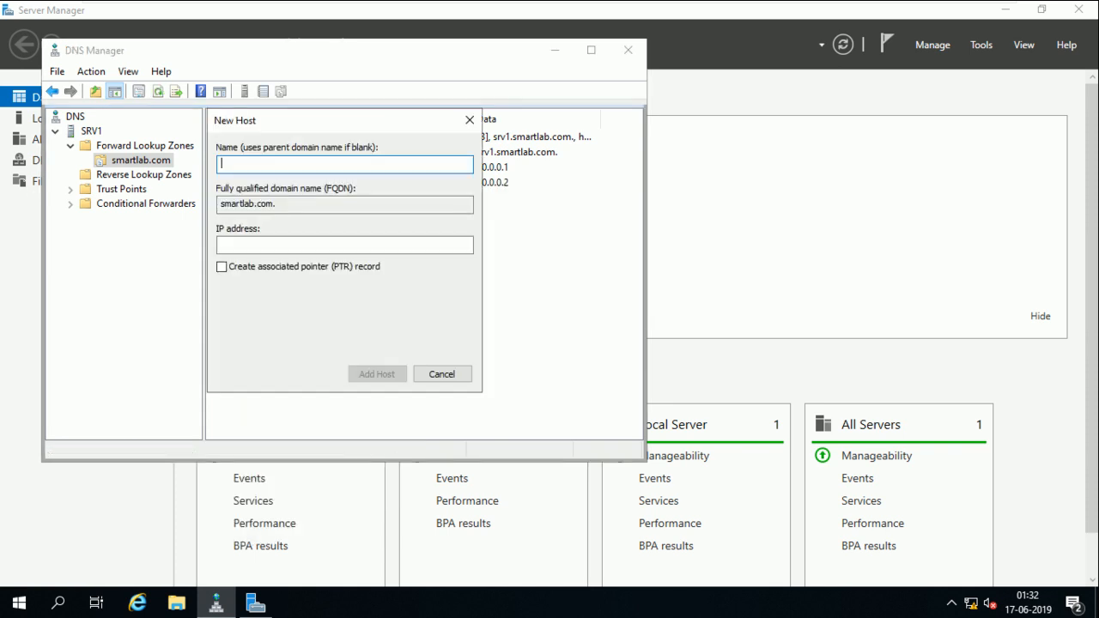
drag(288, 122, 443, 146)
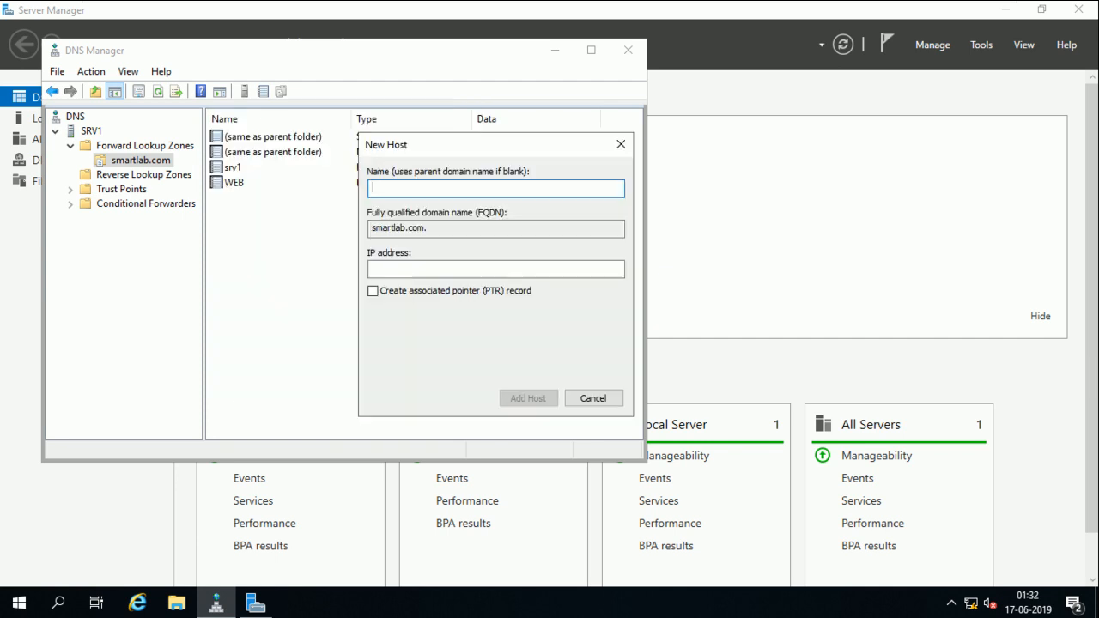
click(620, 144)
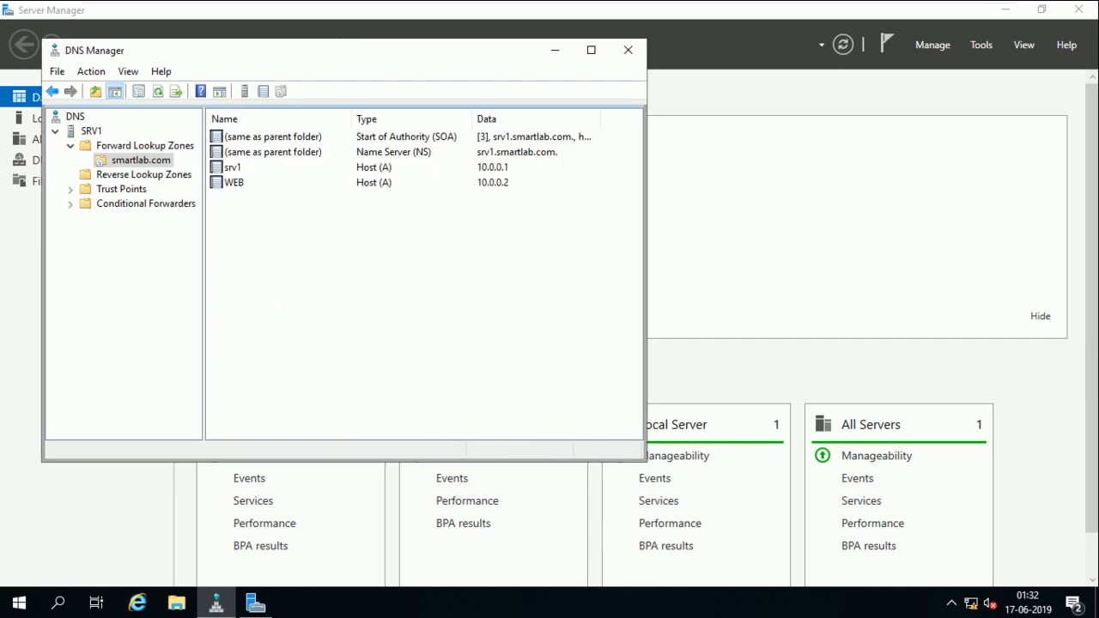
Start a new alias (CNAME) record named www in the smartlab.com zone on V1.
right_click(261, 209)
click(334, 271)
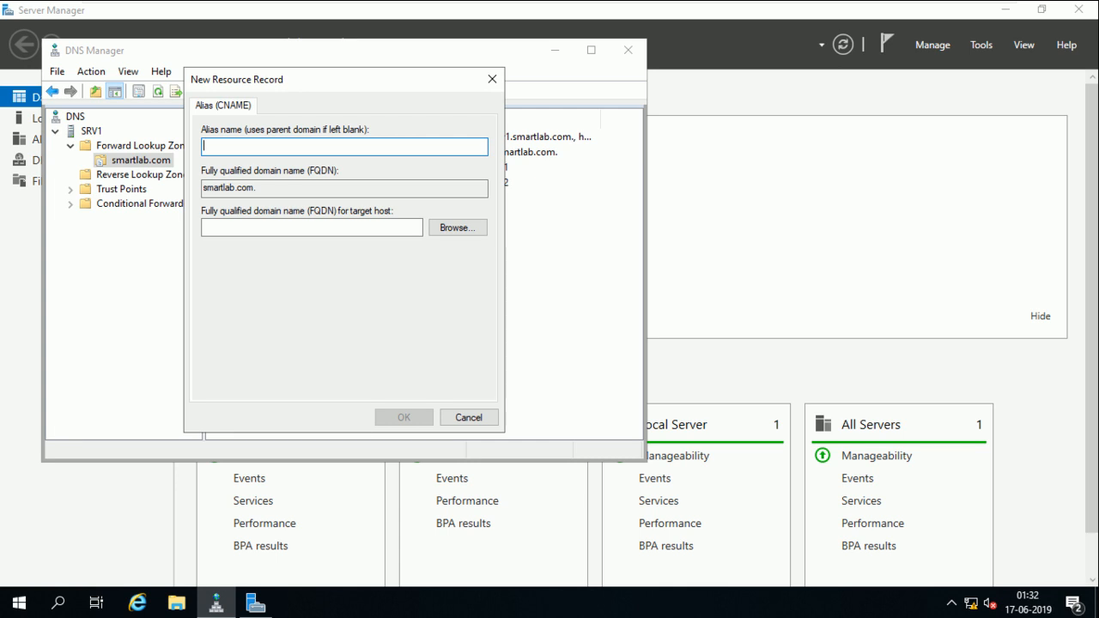
text(www)
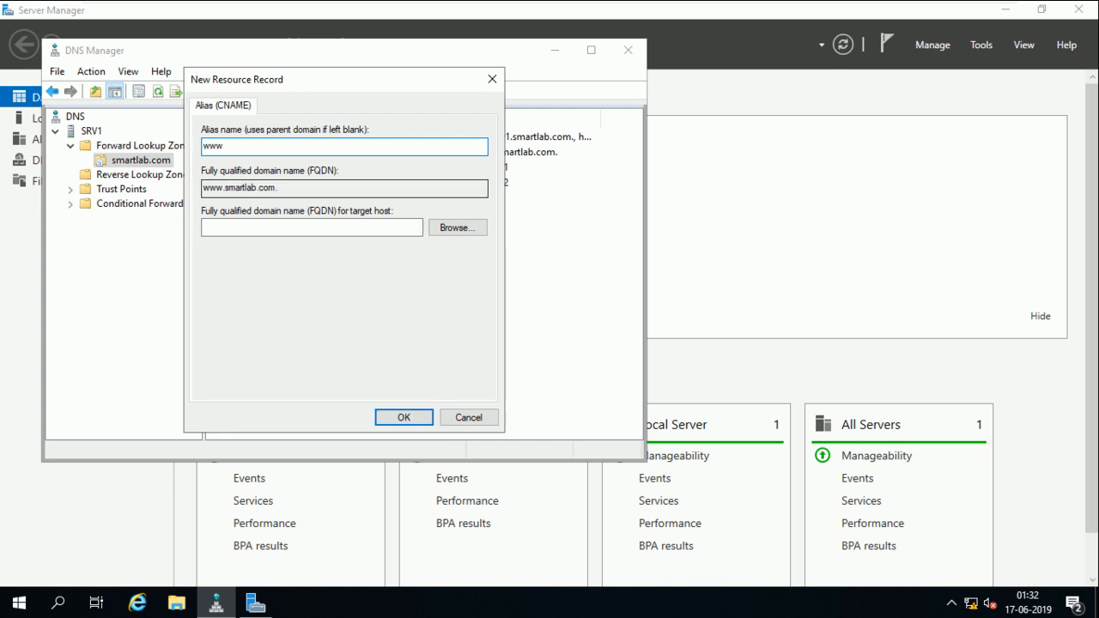
Browse SRV1's forward lookup zone for the WEB.smartlab.com host as the alias target and create the record.
key(Tab)
key(Tab)
key(Tab)
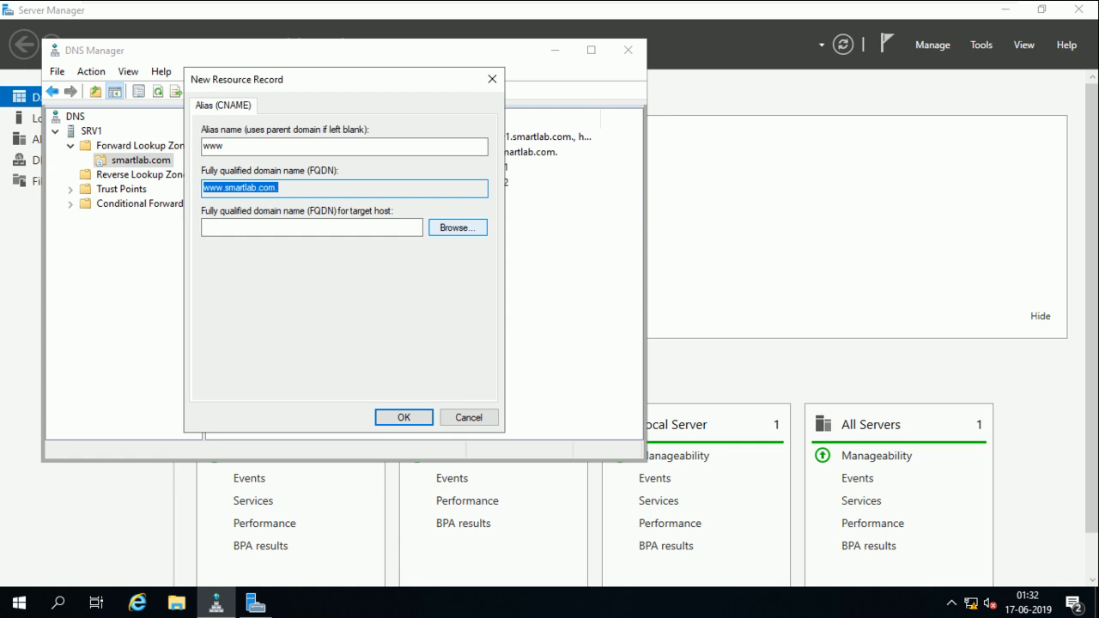
key(Return)
key(Return)
key(Return)
key(Return)
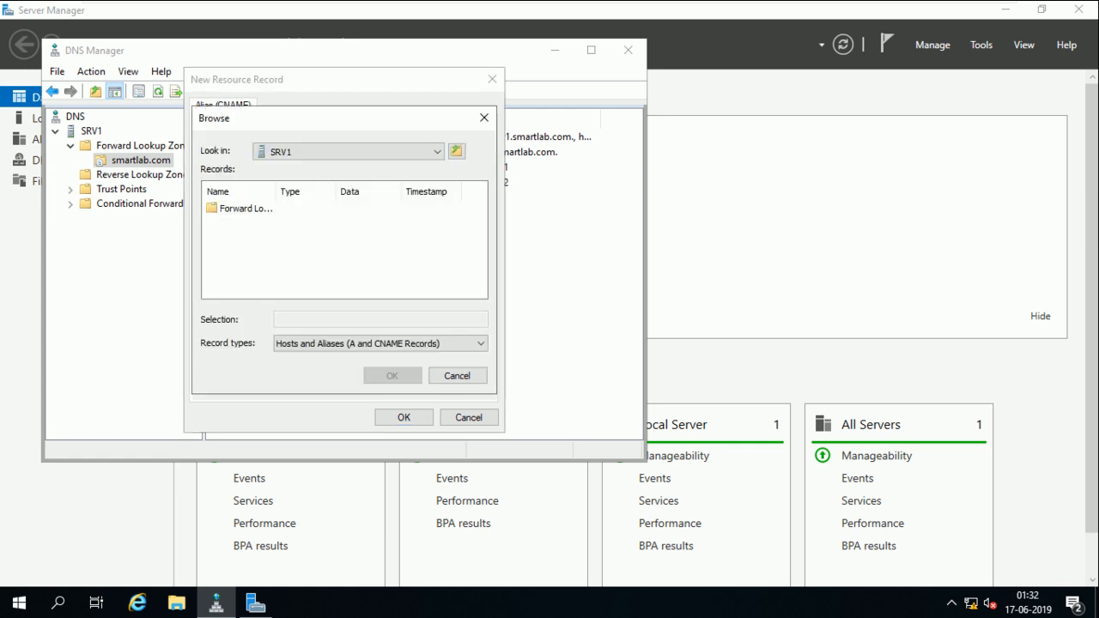
click(228, 222)
click(392, 376)
click(404, 417)
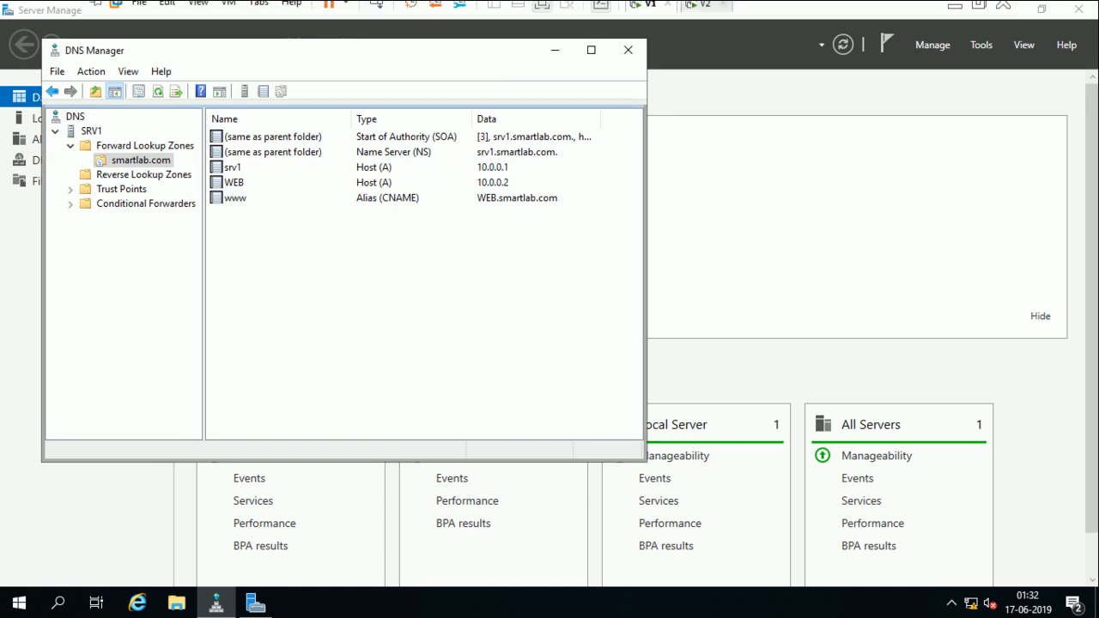
click(955, 12)
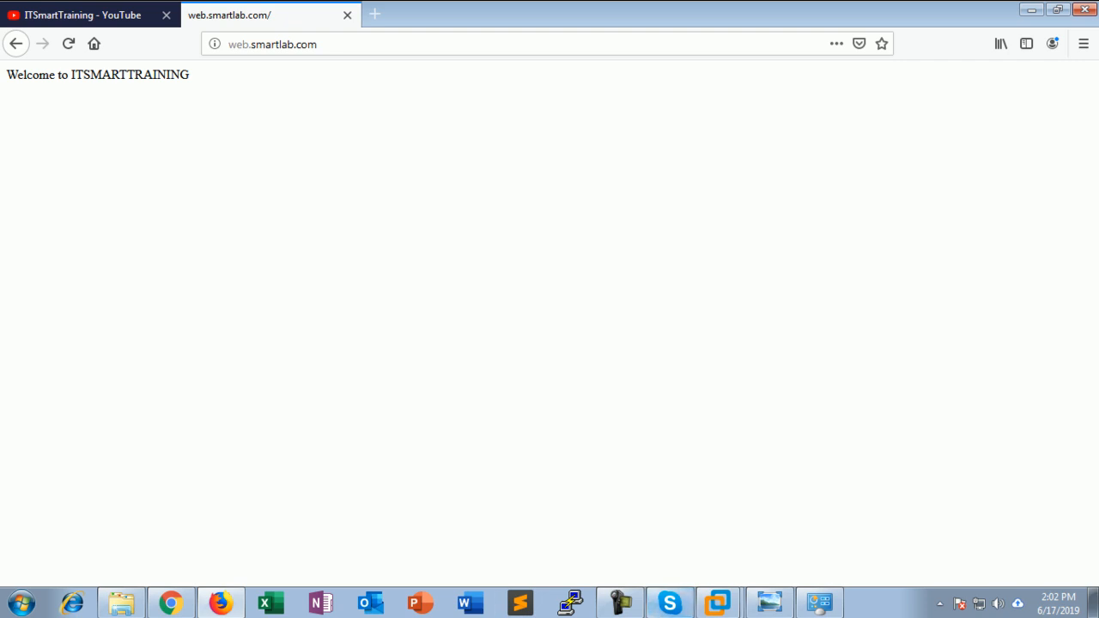
click(769, 603)
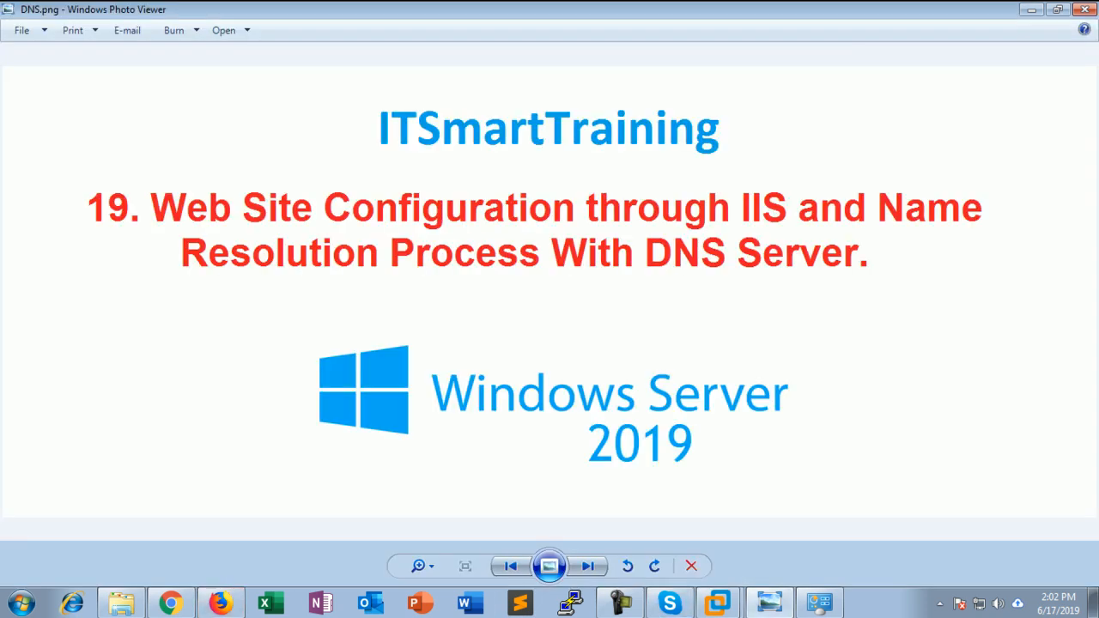
click(220, 602)
click(374, 15)
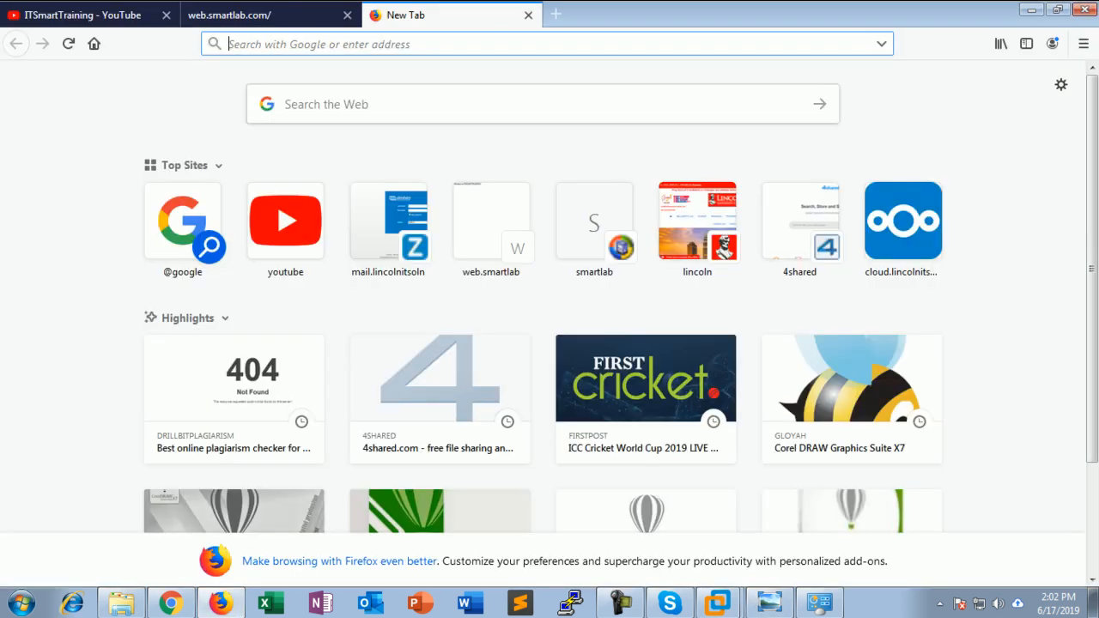
text(w)
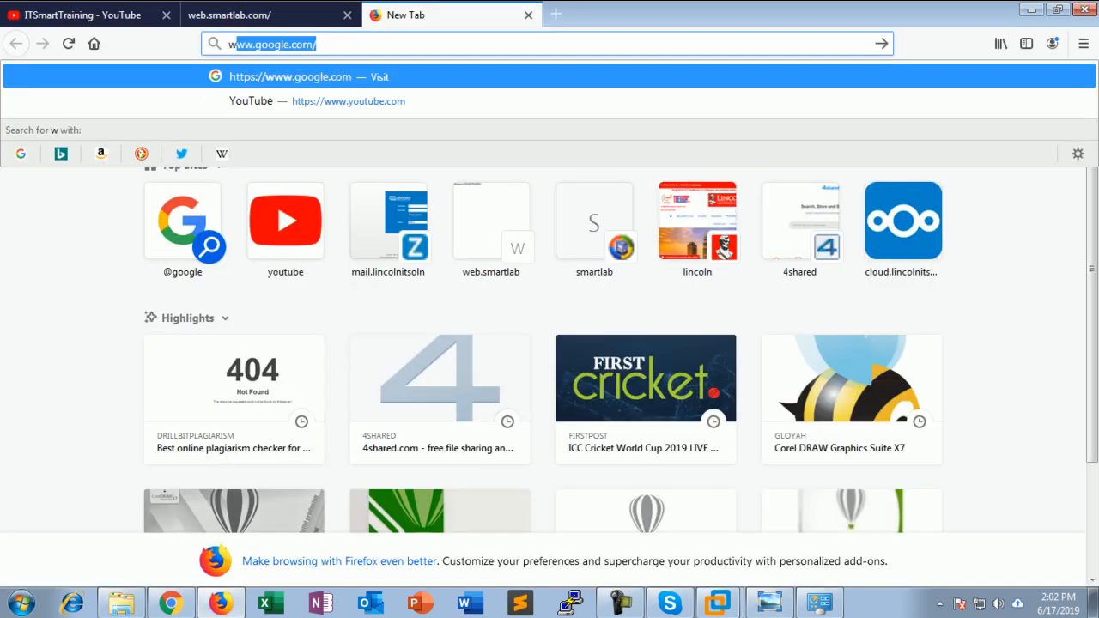
text(ww.s)
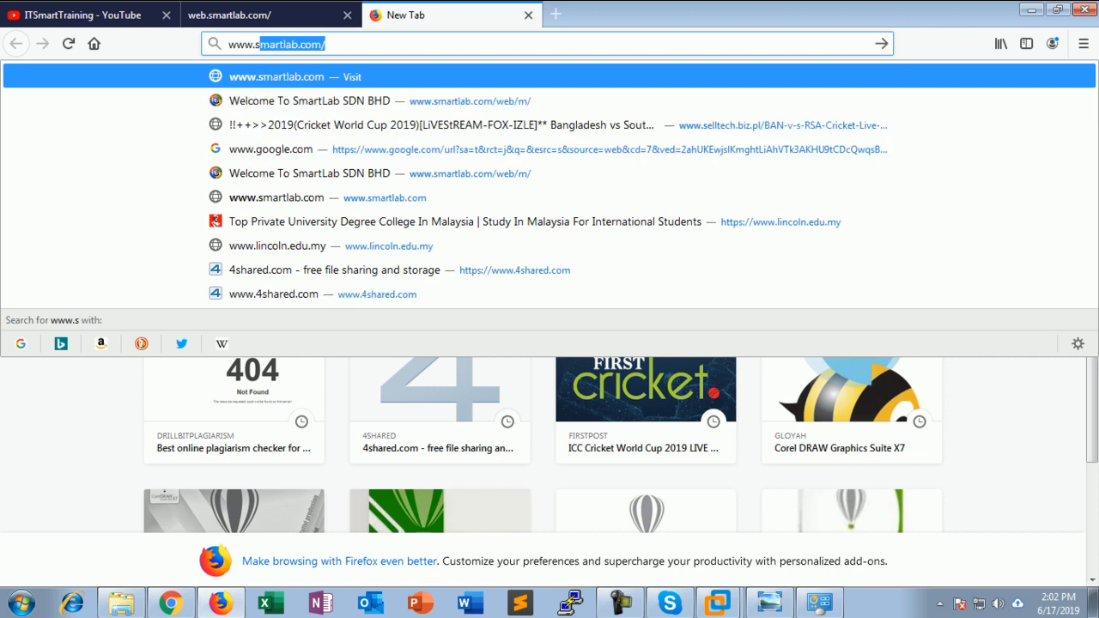
text(martlab.com)
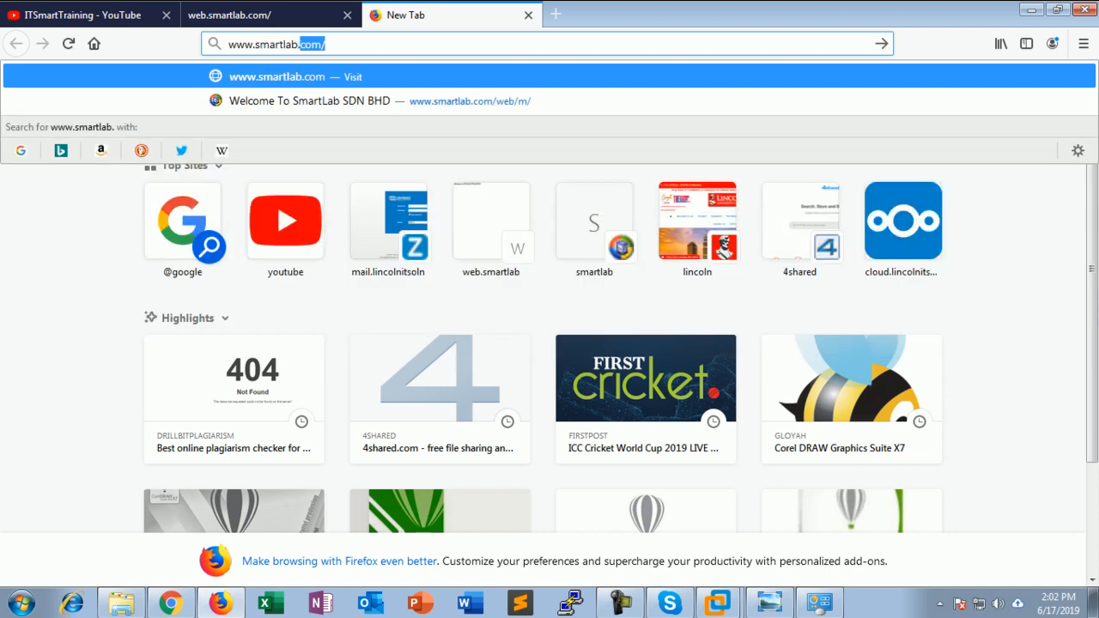
key(Return)
drag(190, 74, 6, 75)
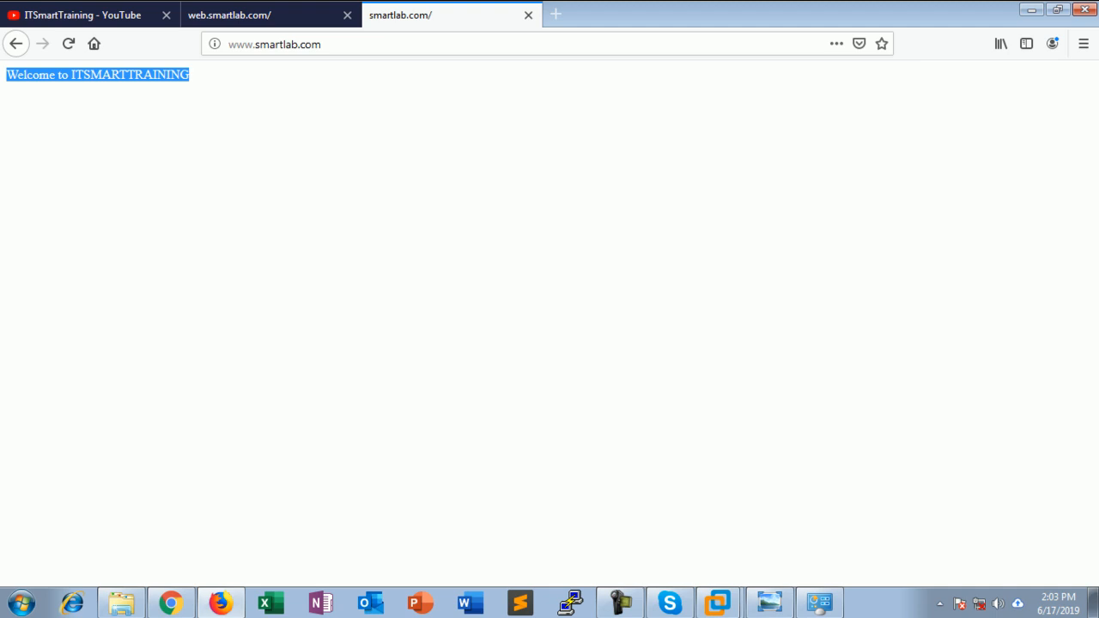
click(266, 14)
click(429, 15)
Close the Network Connections window on the host PC and launch Microsoft Paint with the mspaint command.
click(1031, 9)
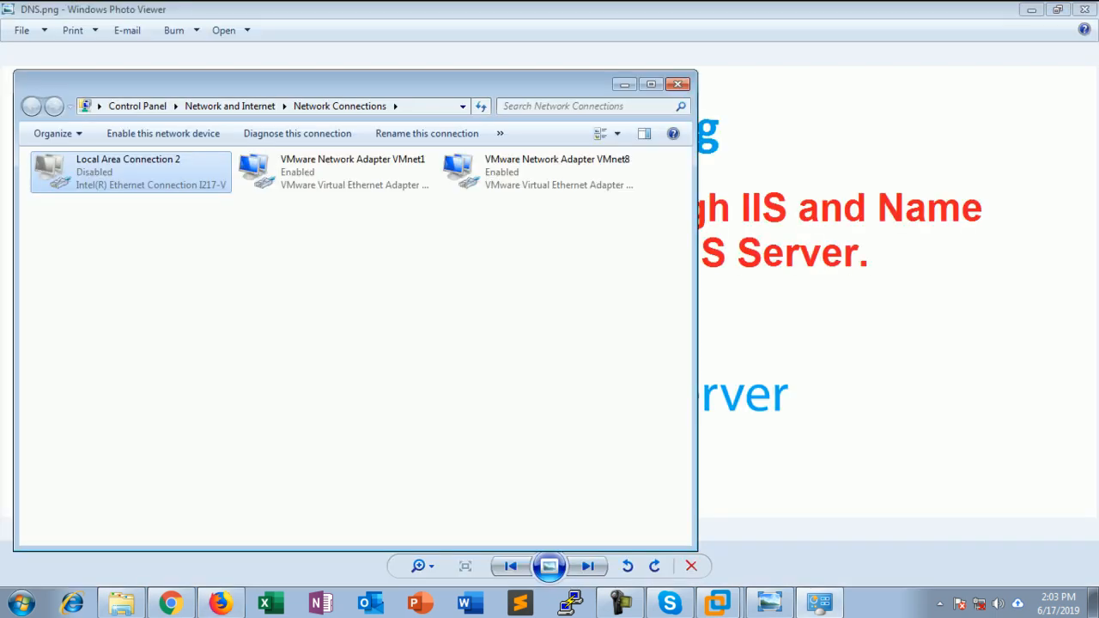
click(677, 84)
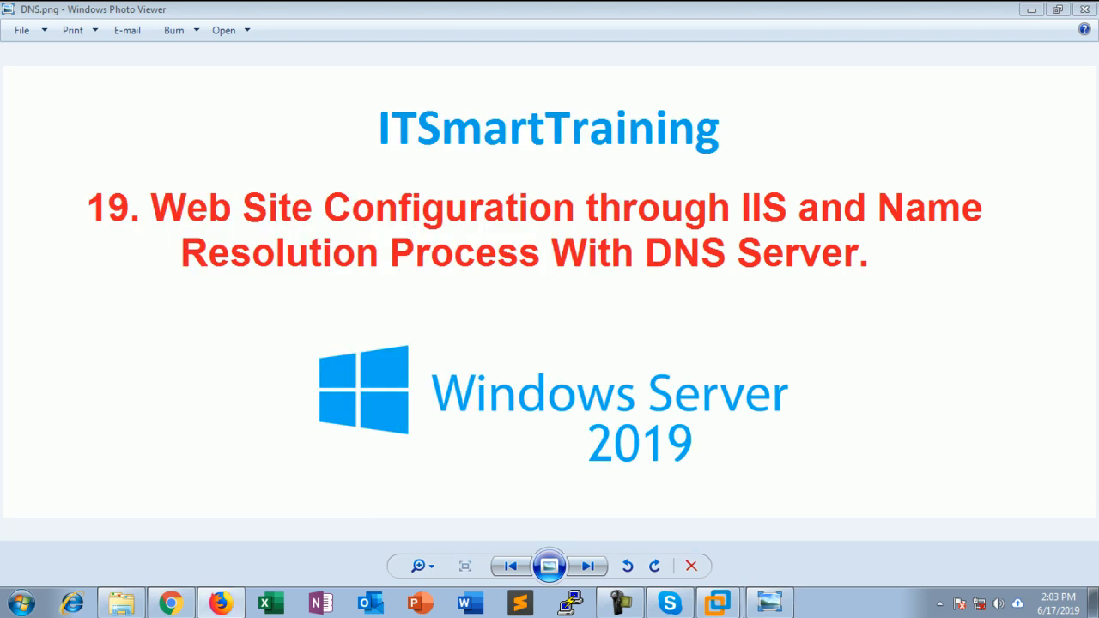
key(super+r)
text(mspsint)
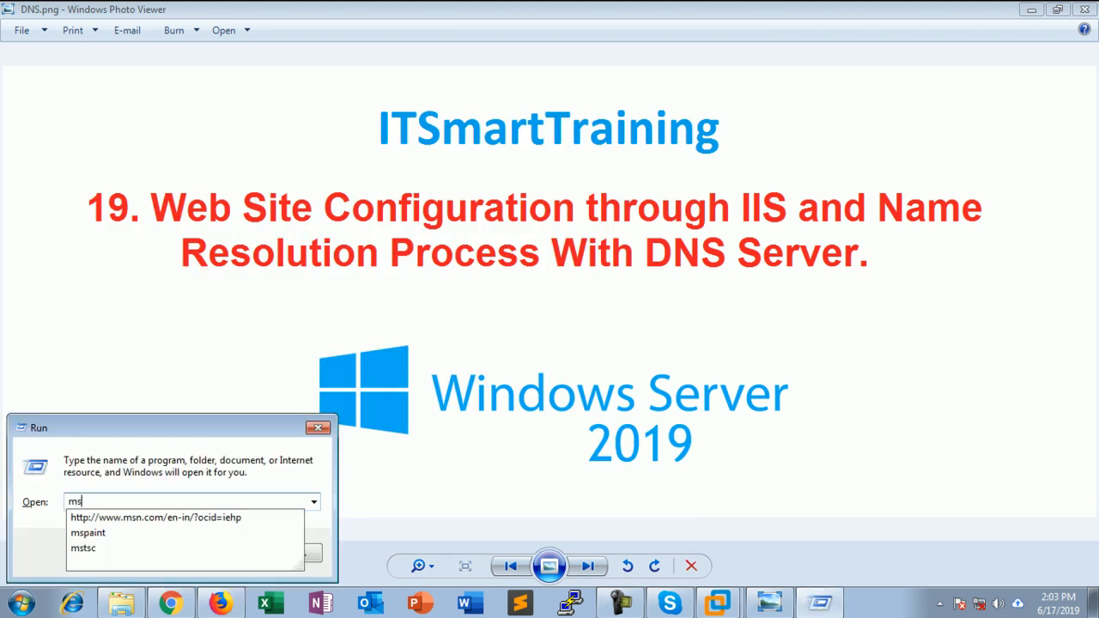
key(Return)
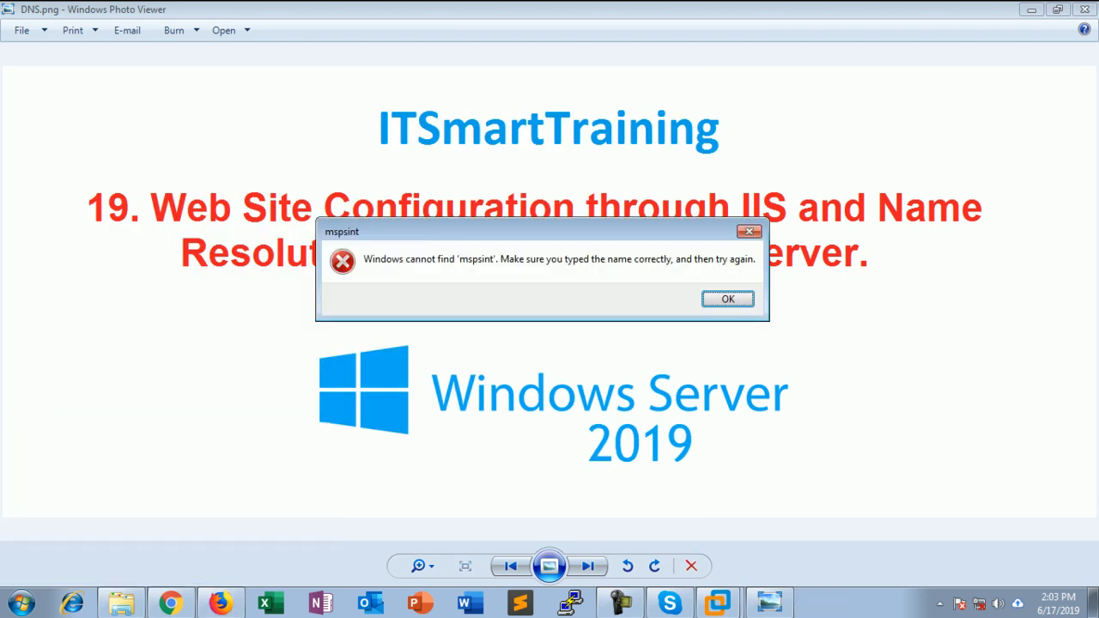
key(Return)
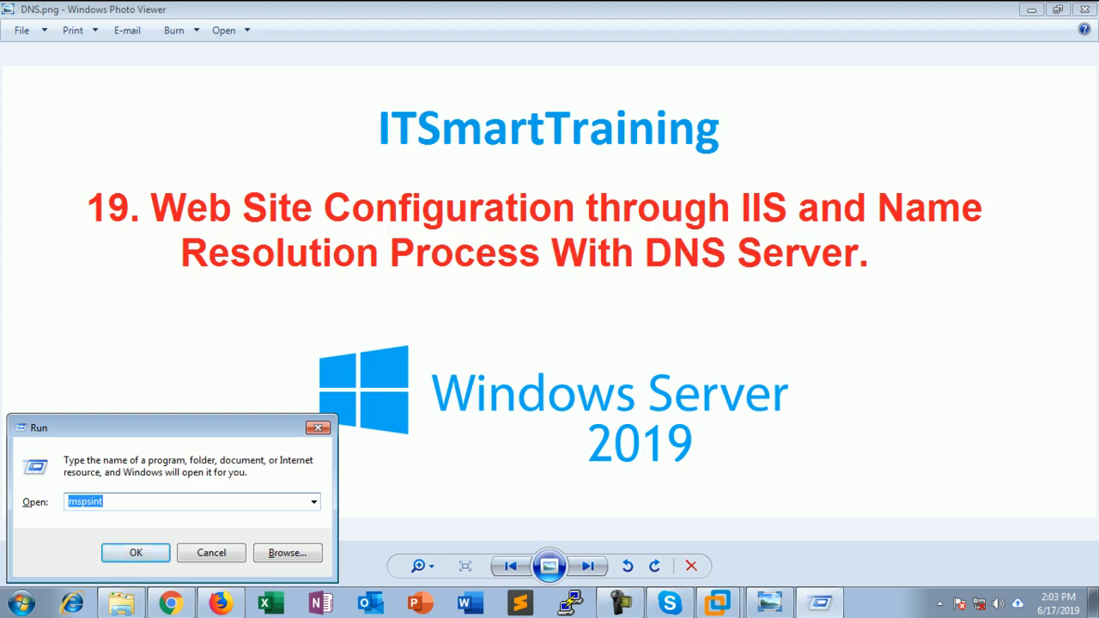
text(mspaint)
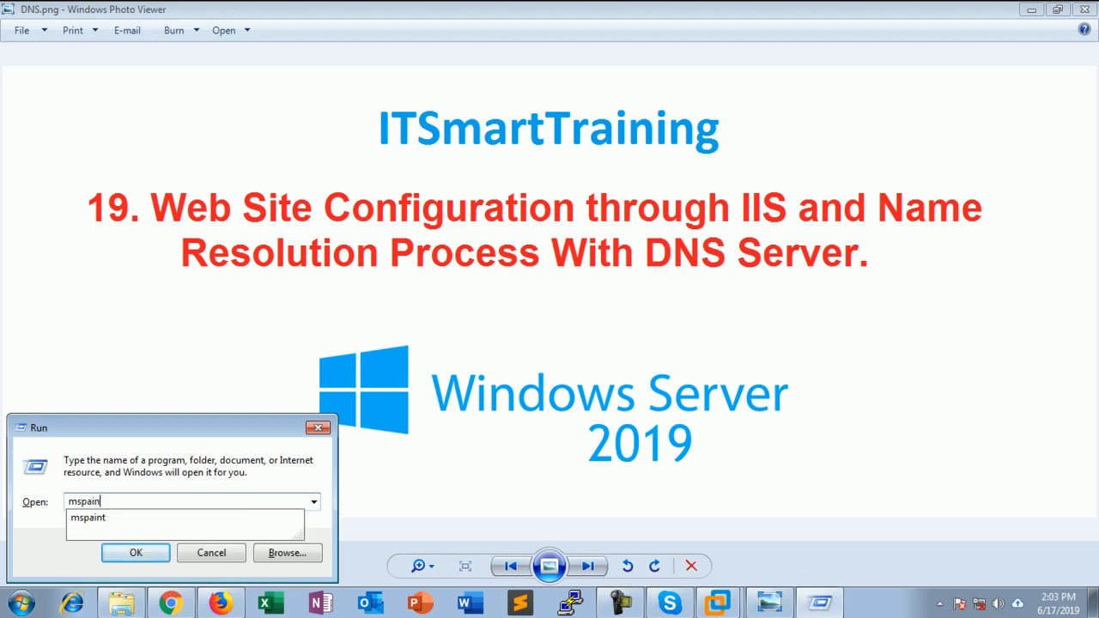
key(Return)
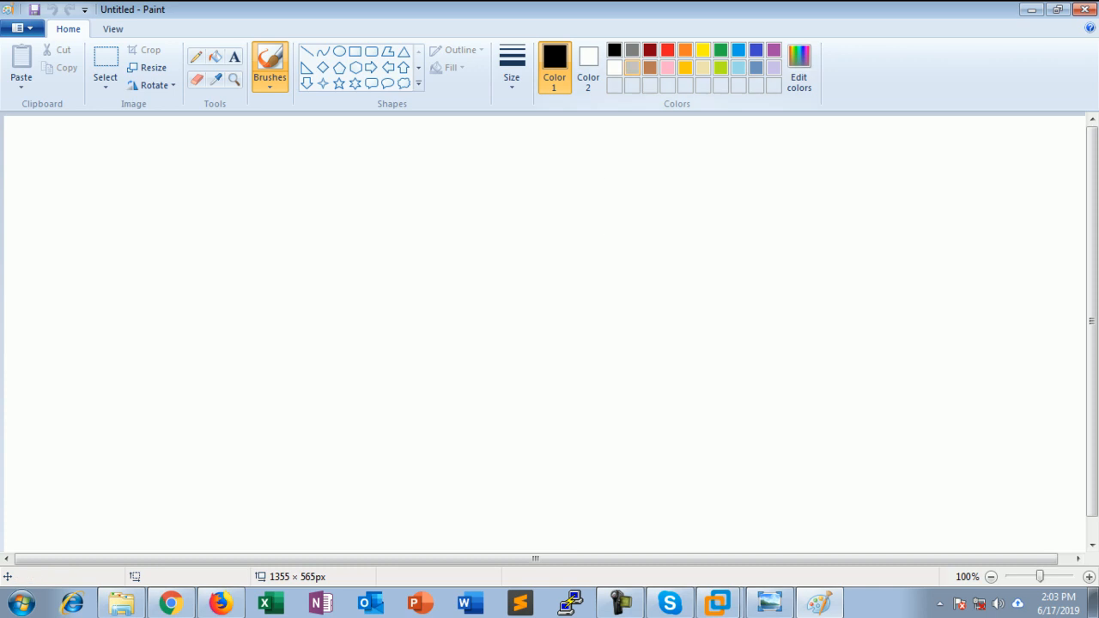
Draw a tall rectangle about 76 × 162 px on the canvas's left side and label it DNS across its middle.
click(355, 51)
mouse_move(121, 217)
mouse_down()
mouse_move(137, 314)
mouse_move(166, 349)
mouse_move(184, 349)
mouse_up()
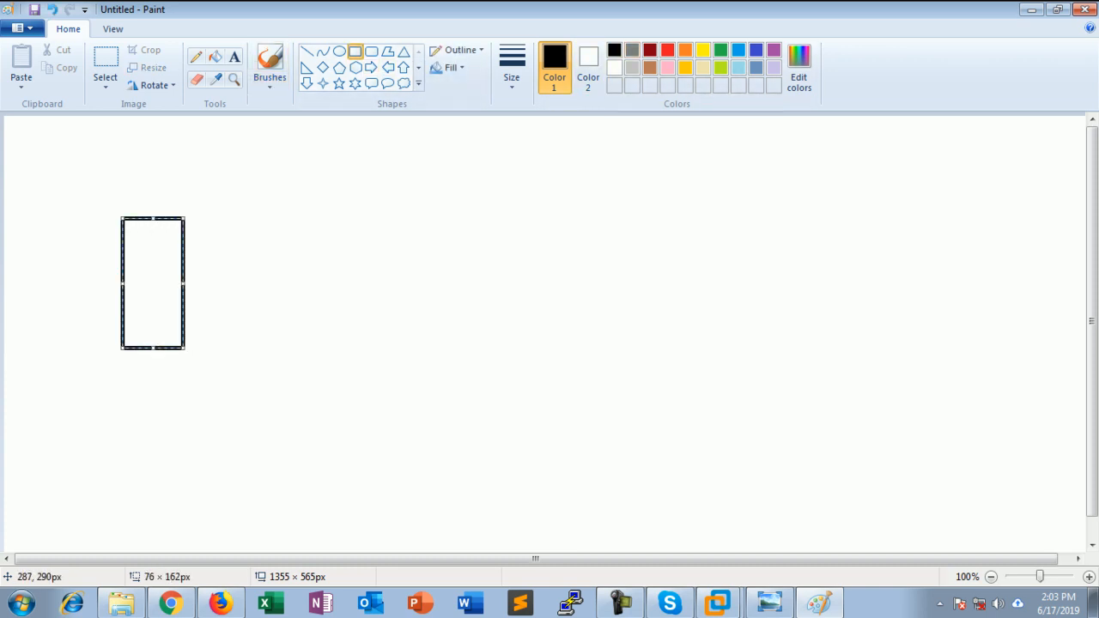
click(235, 57)
click(138, 256)
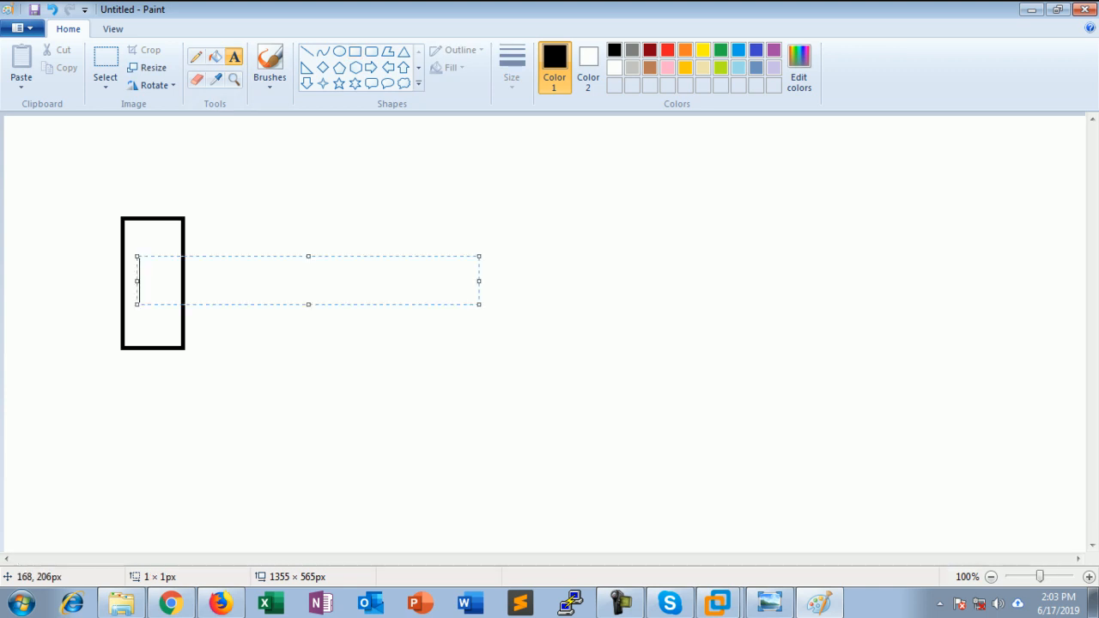
text(DNS)
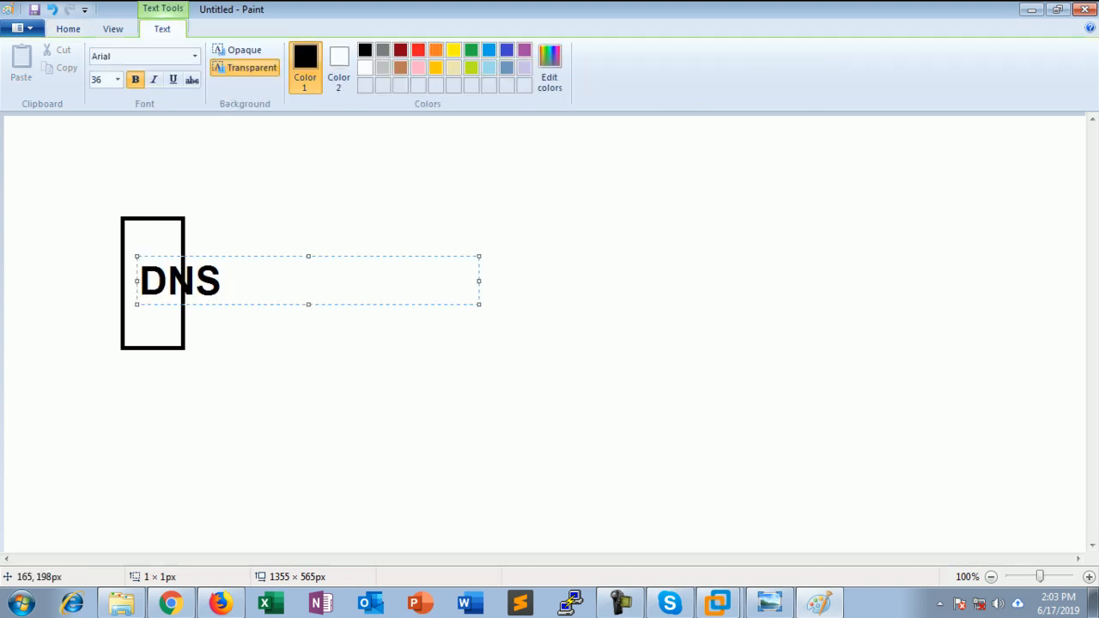
drag(221, 256, 196, 255)
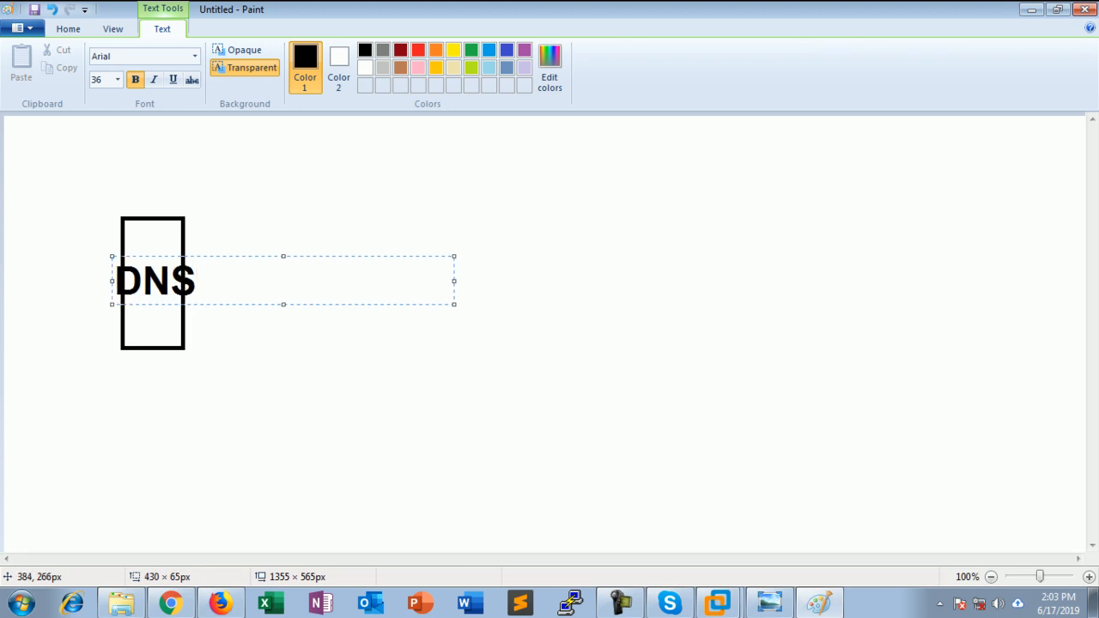
click(328, 312)
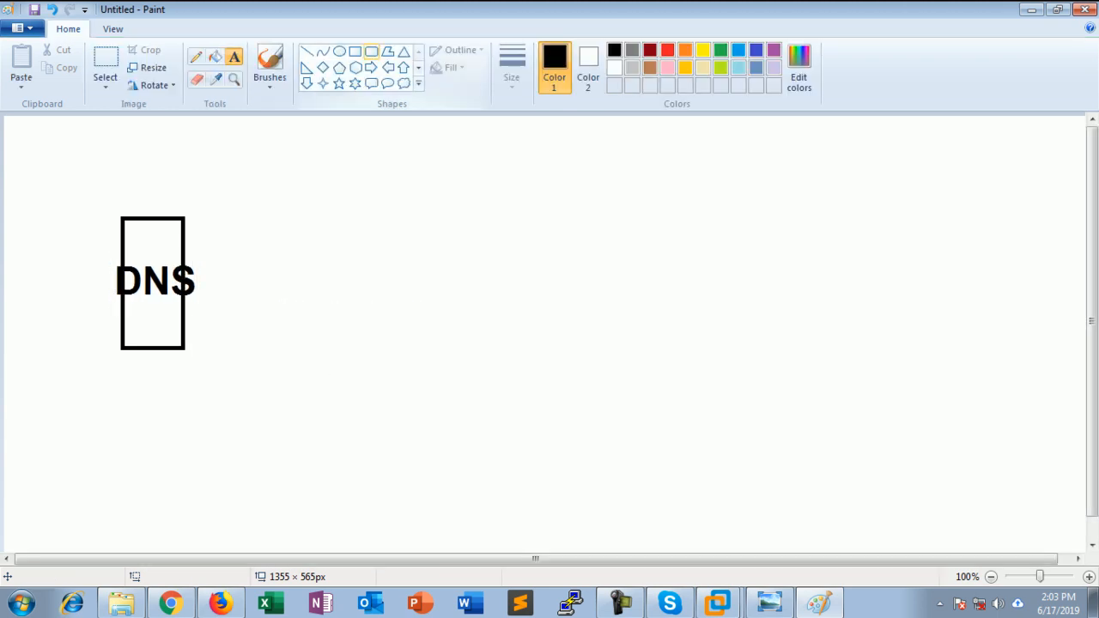
Draw a second tall rectangle about 83 × 158 px level with the DNS box on the right side and label it WEB.
click(355, 51)
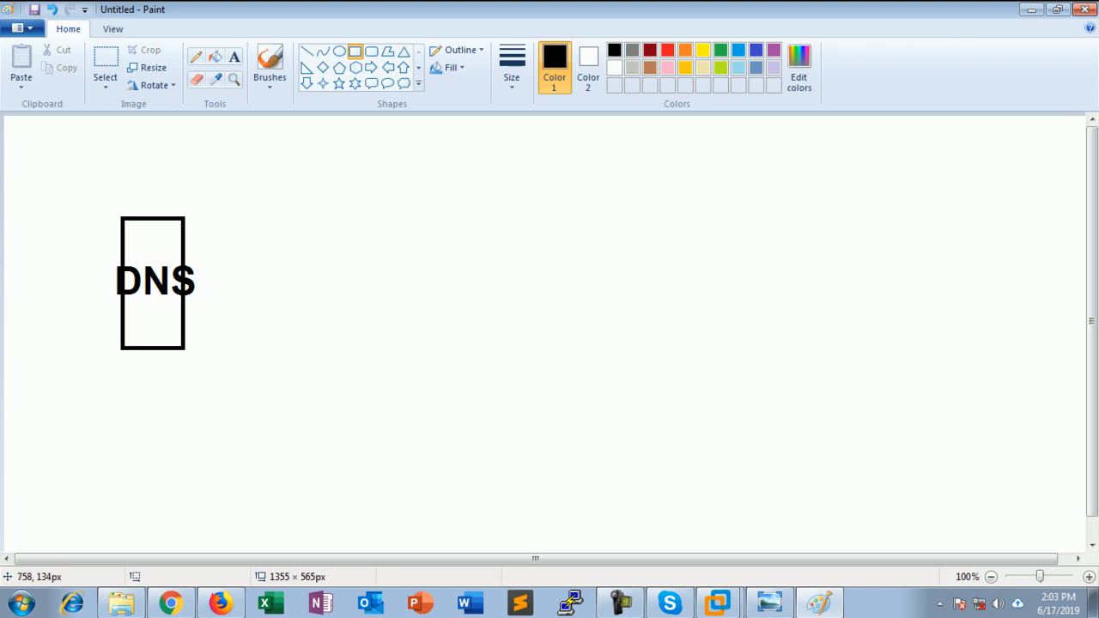
drag(701, 218, 771, 347)
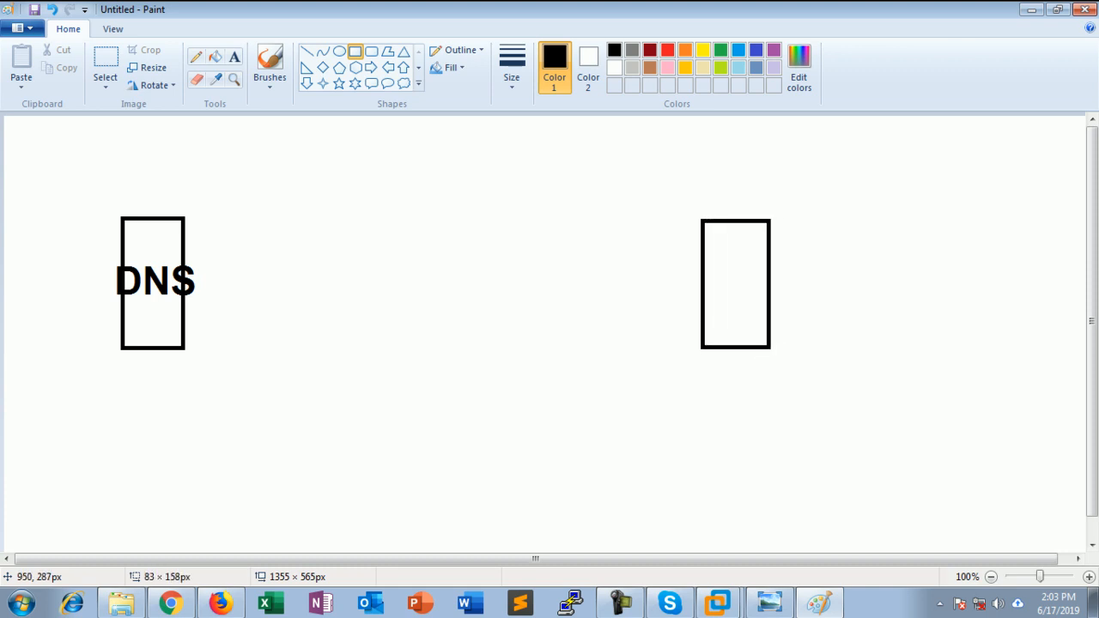
click(234, 57)
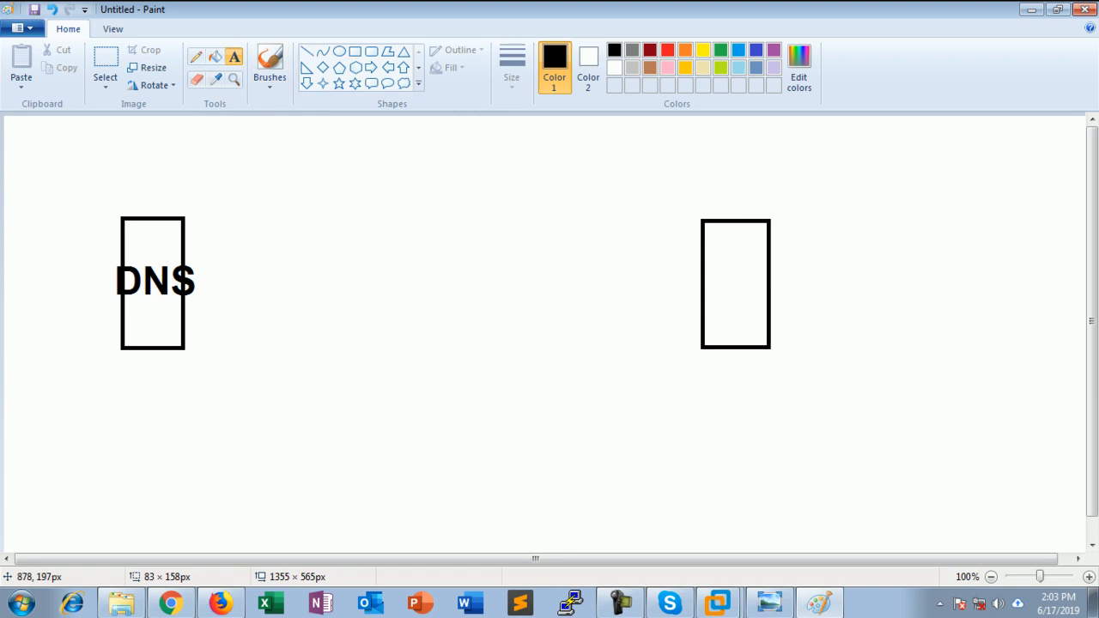
click(703, 250)
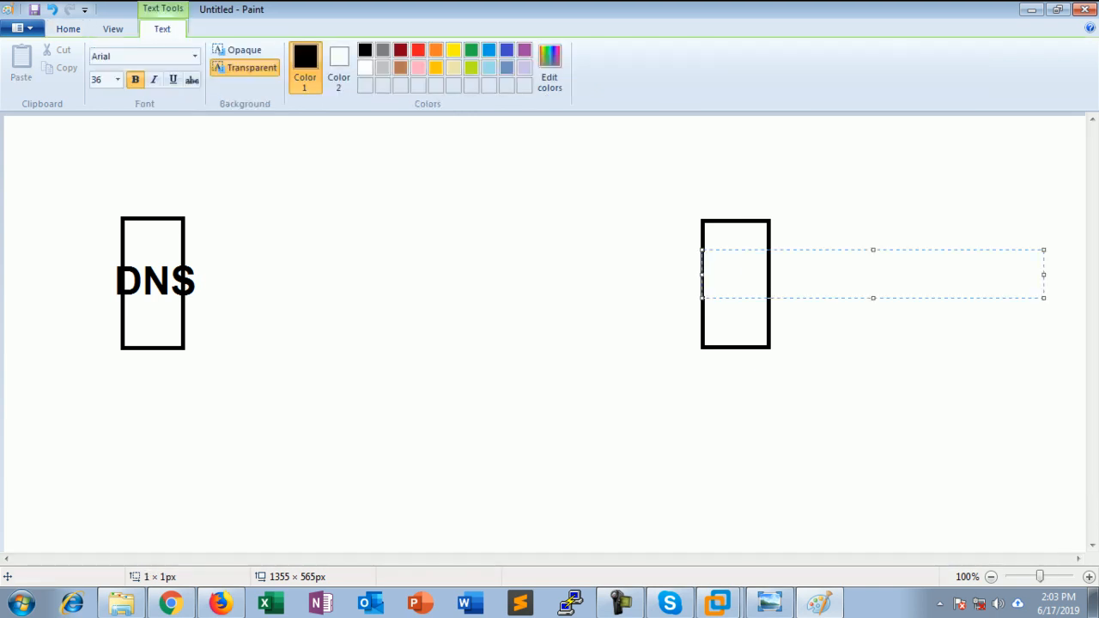
text(WEB)
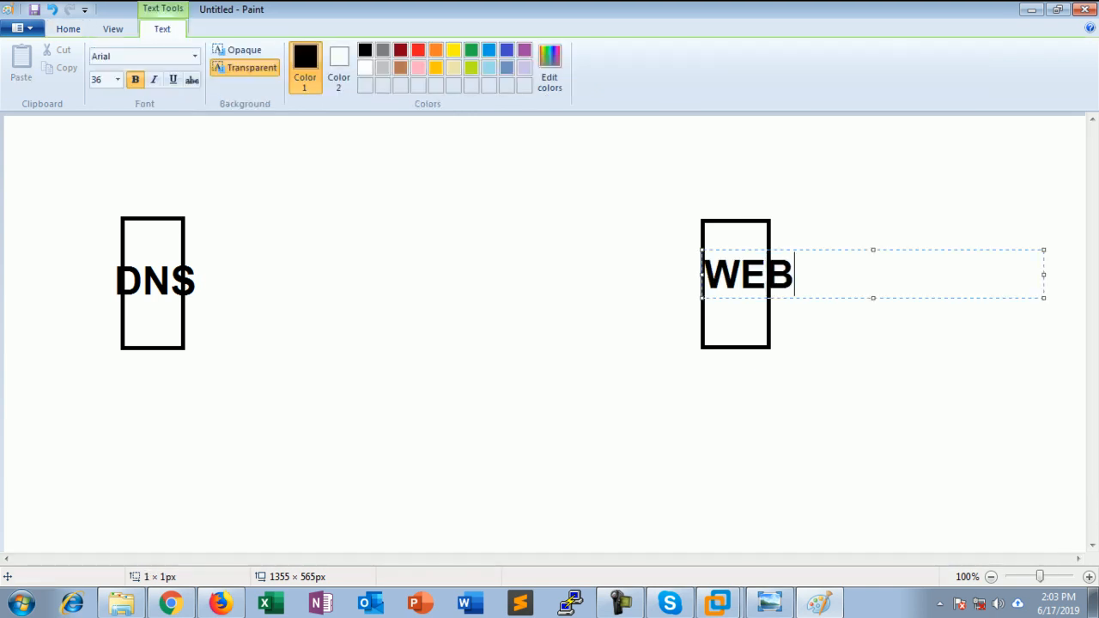
drag(807, 250, 734, 265)
click(678, 463)
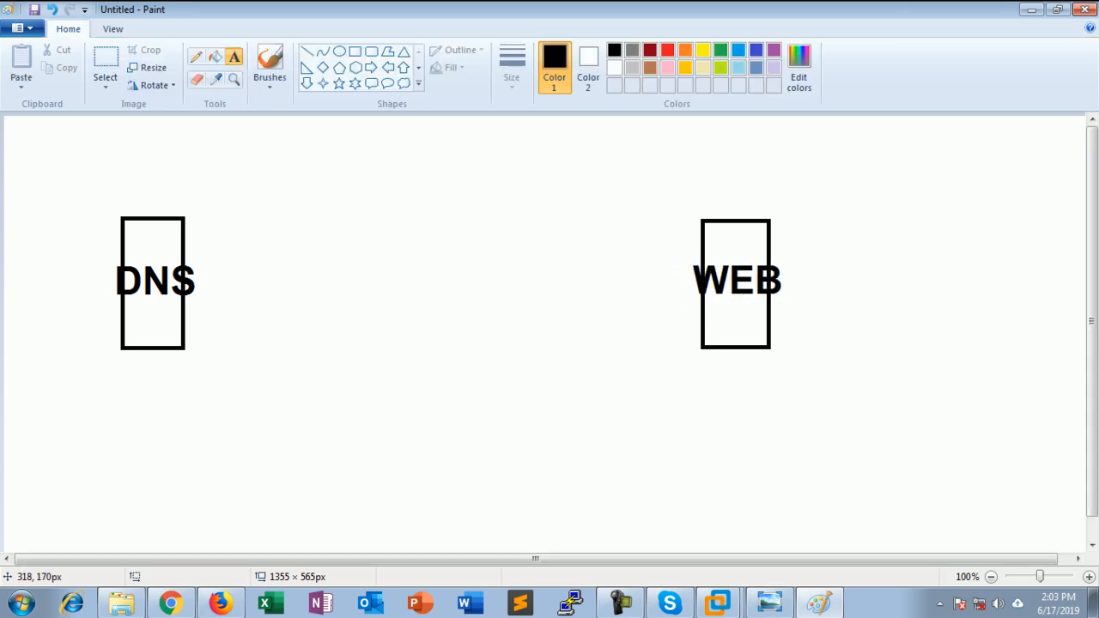
Draw a monitor below and between the servers from a wide rectangle and a triangle stand about 47 × 27 px, and label it CLIENT.
click(355, 51)
drag(357, 381, 488, 450)
click(404, 52)
drag(399, 450, 440, 473)
click(233, 57)
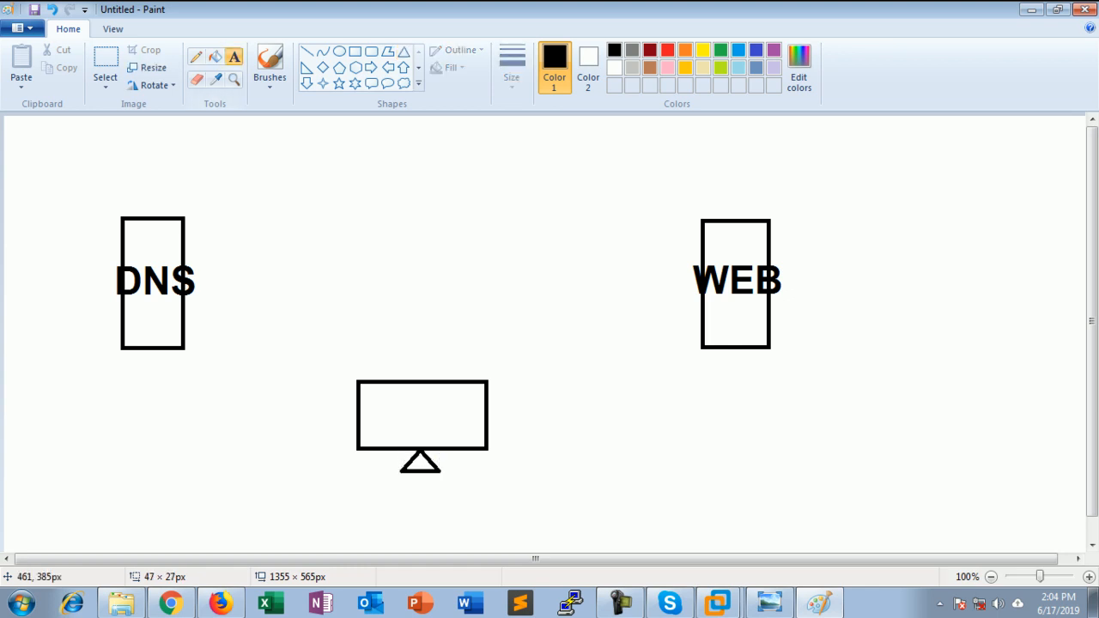
click(362, 388)
text(CLIENT)
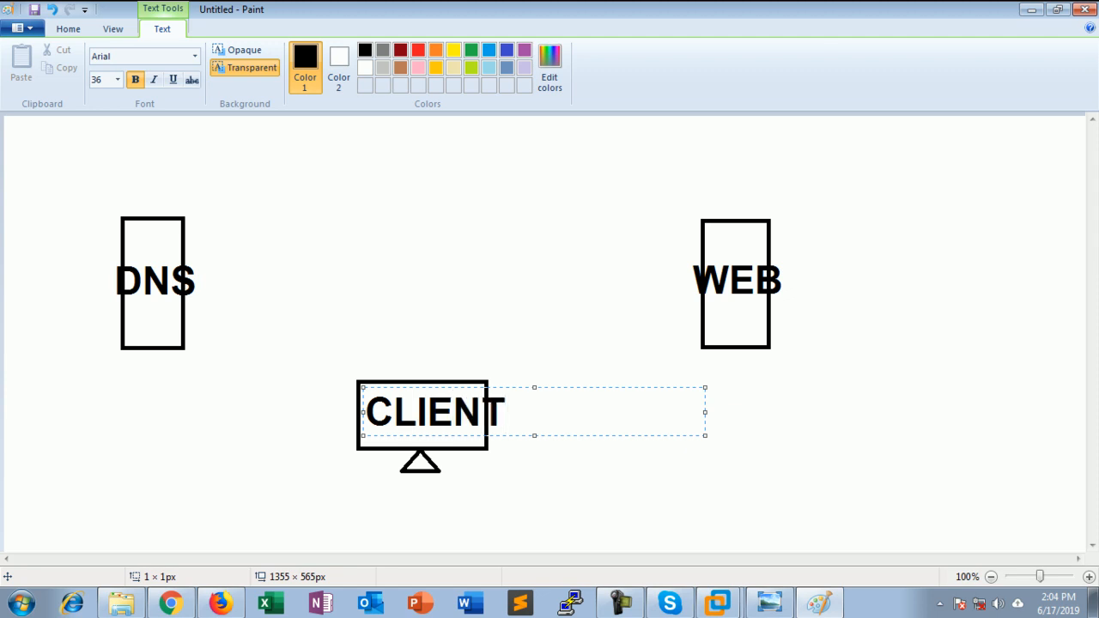
drag(523, 387, 516, 387)
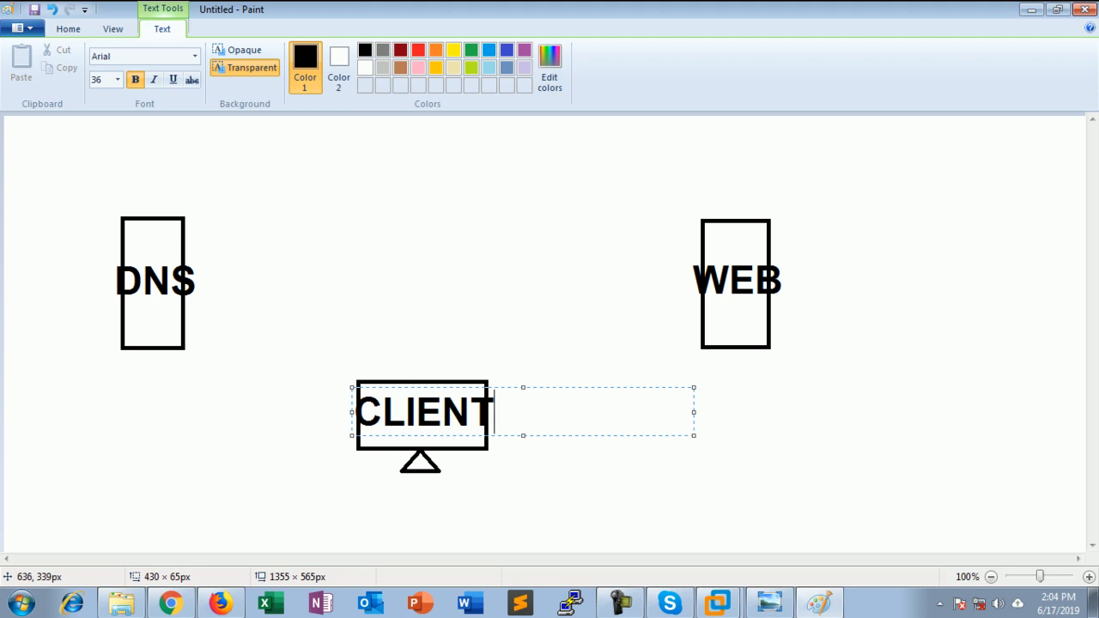
click(628, 509)
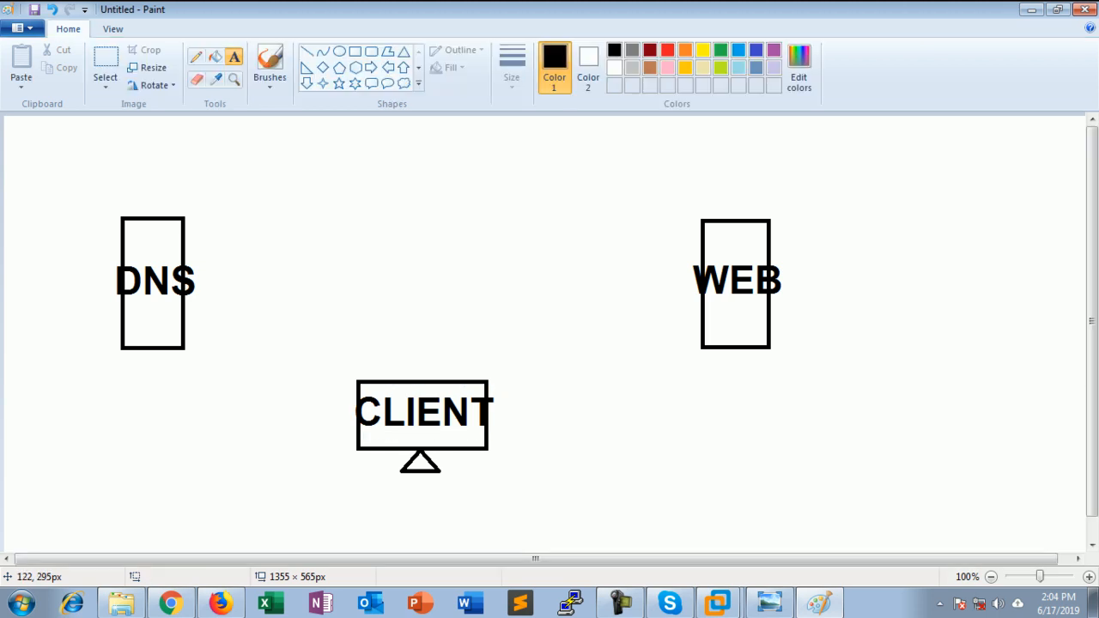
Add a size 10 text note beneath the DNS box reading "IP 10.0.0.1" and, on a second line, "DNS 10.0.0.1".
drag(102, 335, 444, 383)
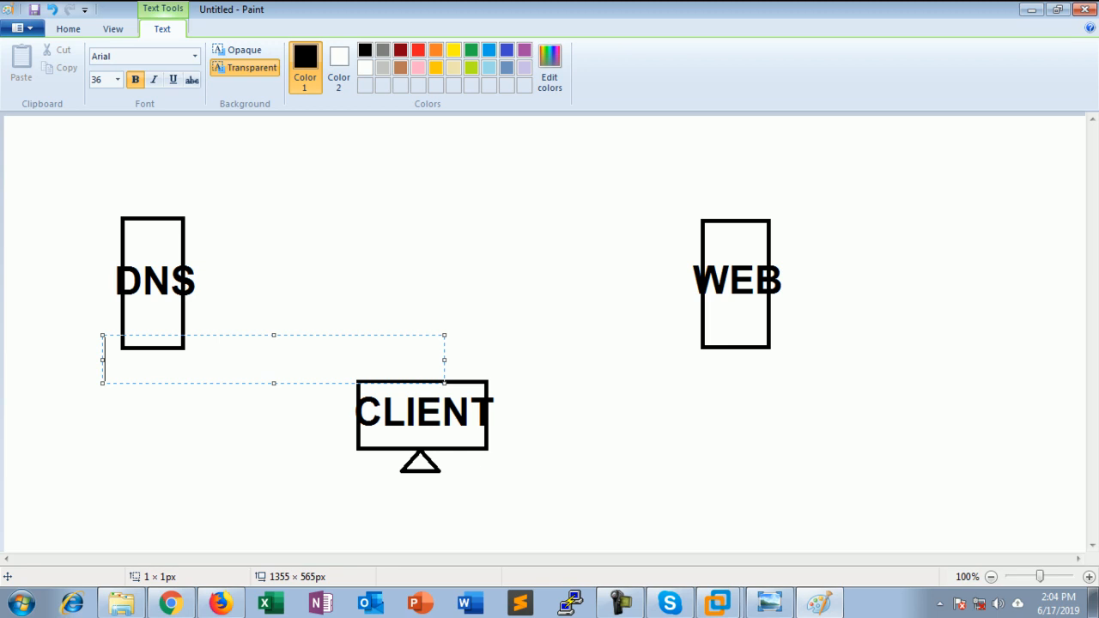
click(96, 97)
click(117, 79)
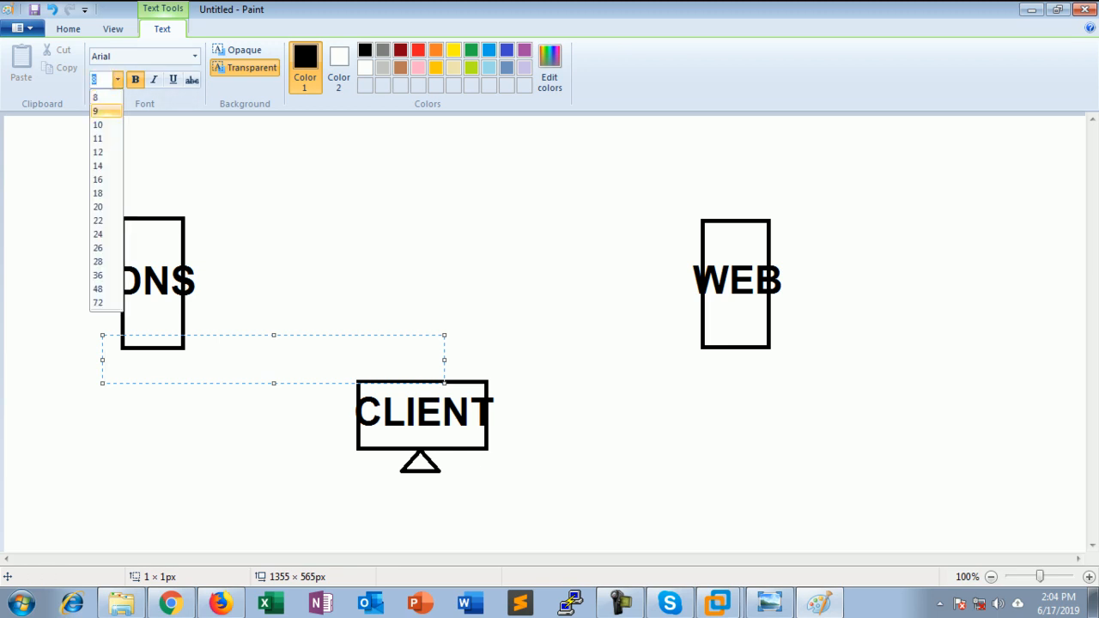
click(97, 124)
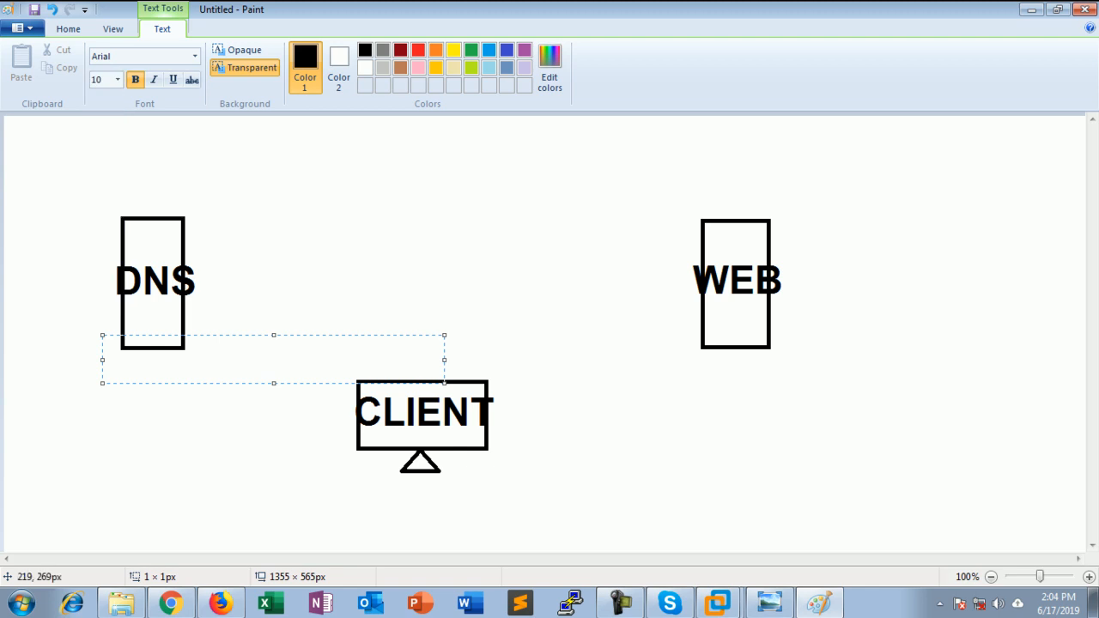
drag(179, 335, 179, 353)
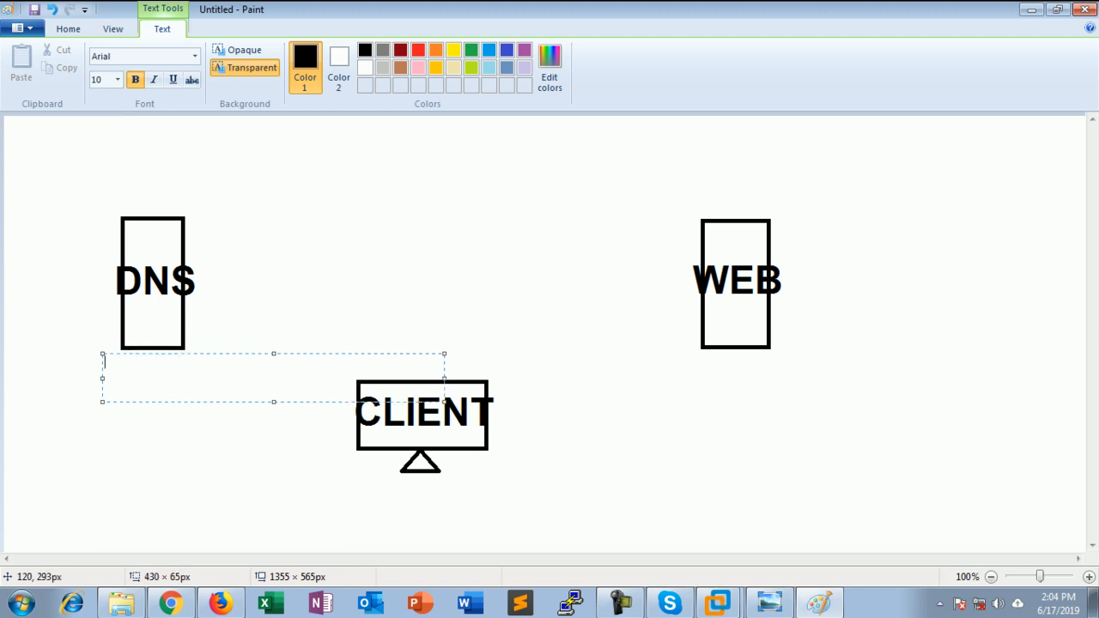
text(10.0.0.1)
key(Return)
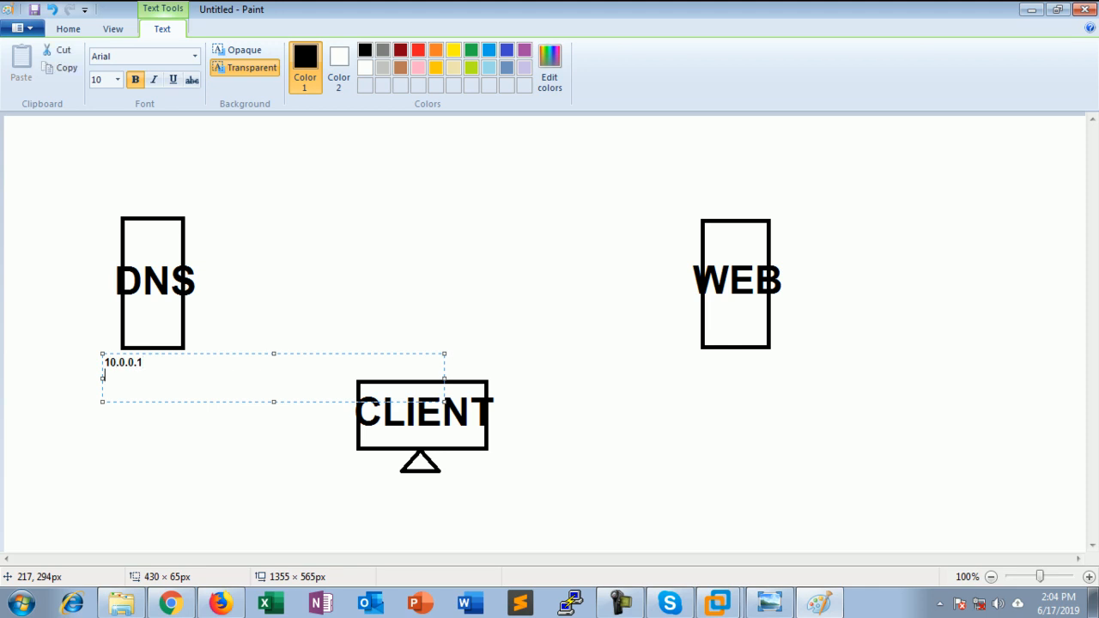
text(IP)
key(Down)
text(DNS 10.0.0.1)
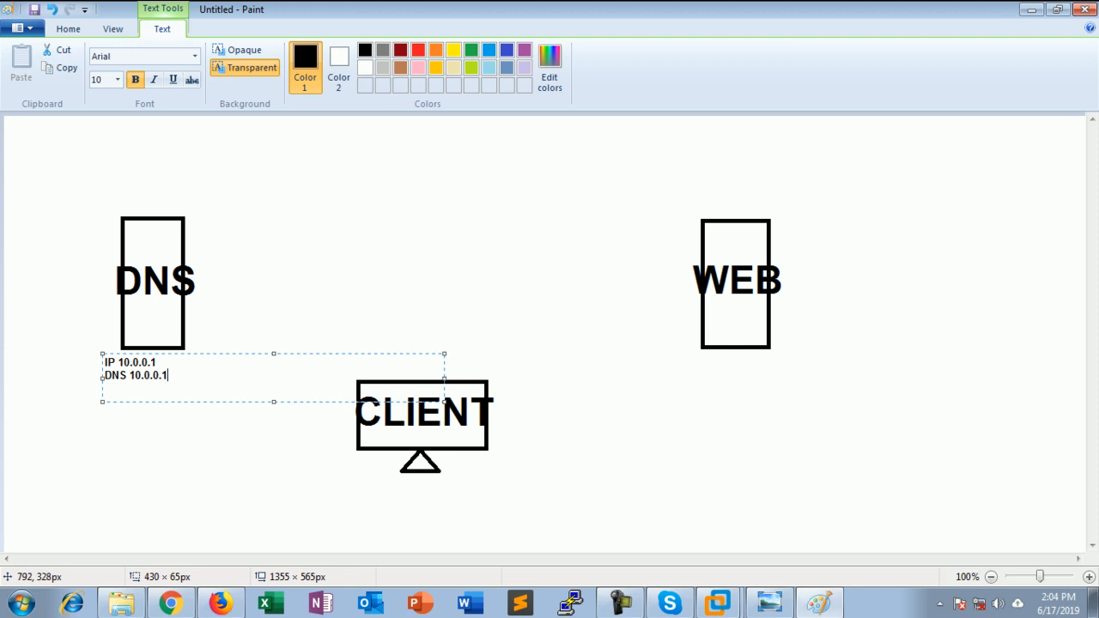
Add a text note beneath the WEB box reading "IP 10.0.0.2" and, on a second line, "DNS 10.0.0.1".
click(675, 210)
click(690, 353)
text(IP 10.0.0.2)
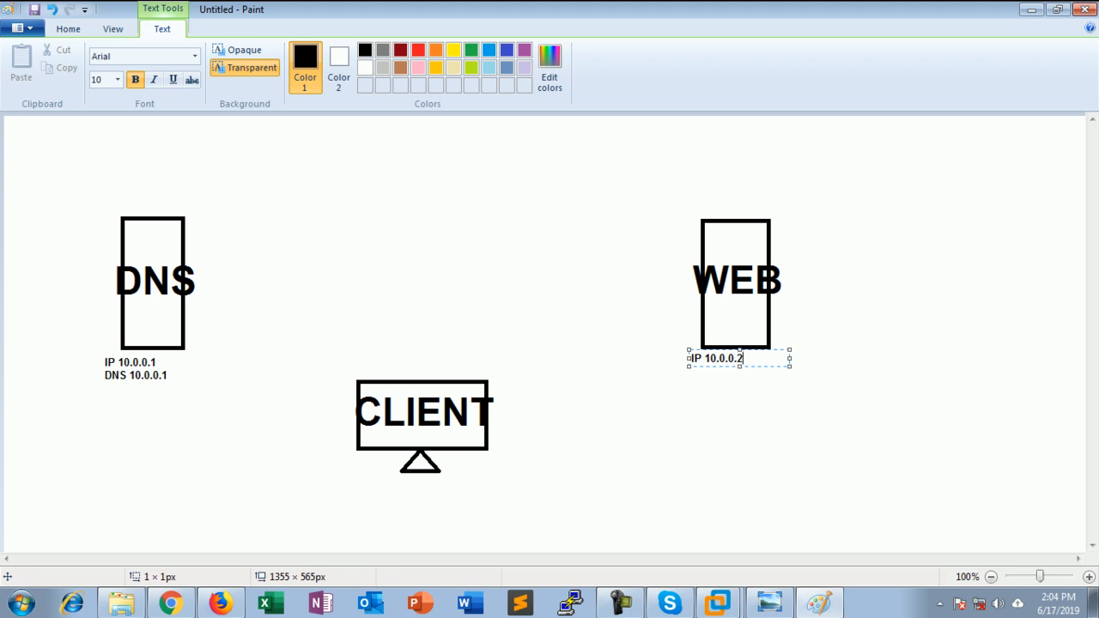
key(Return)
text(DNS 10.0.0.1)
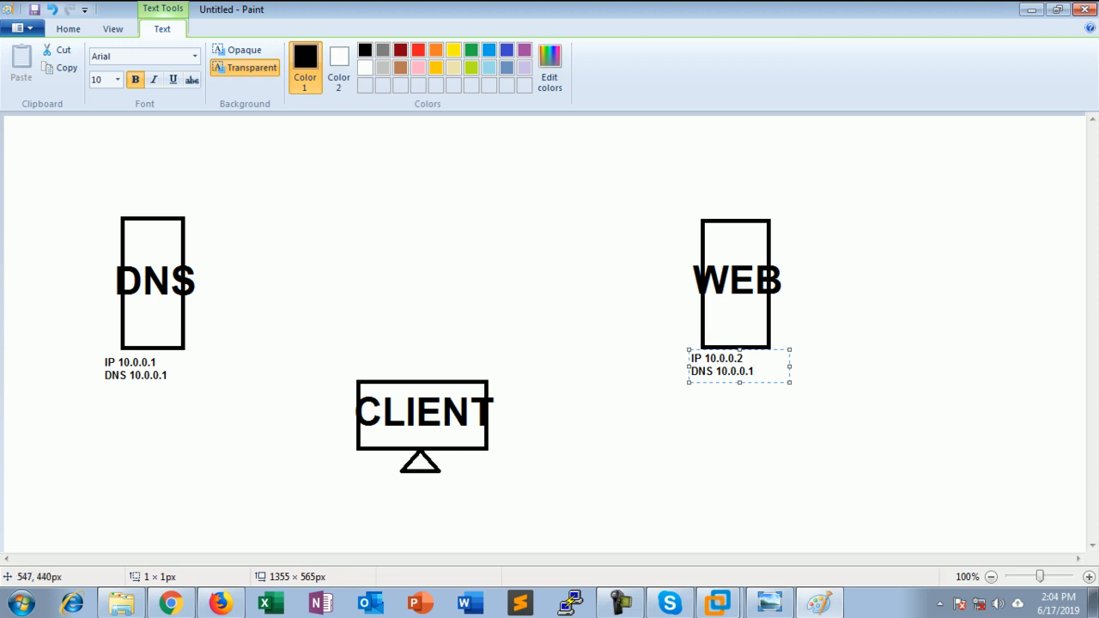
click(401, 530)
Add a text note beneath the CLIENT monitor reading "IP 10.0.0.3" and, on a second line, "DNS 10.0.0.1".
click(373, 492)
text(IP 10.0.0.3)
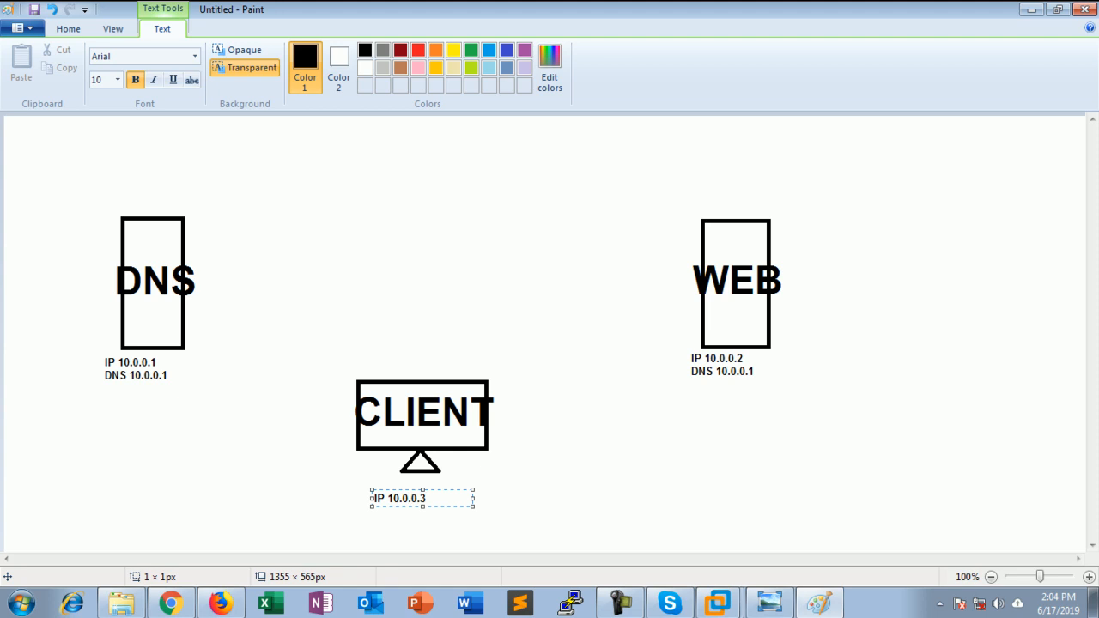
key(Return)
text(DNS 10.0.0.1)
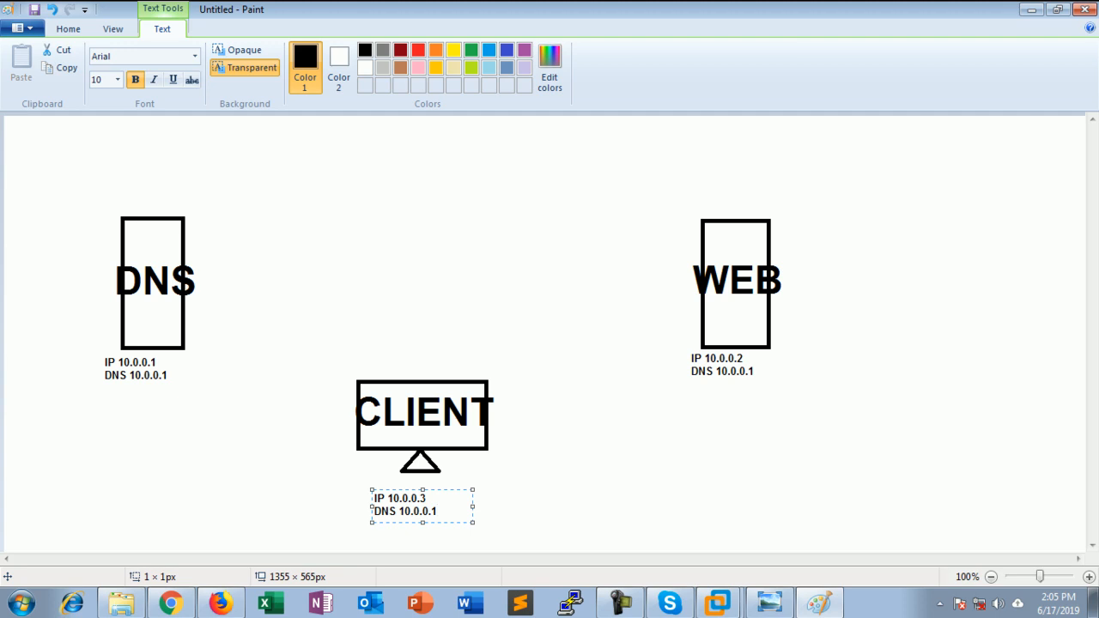
click(322, 466)
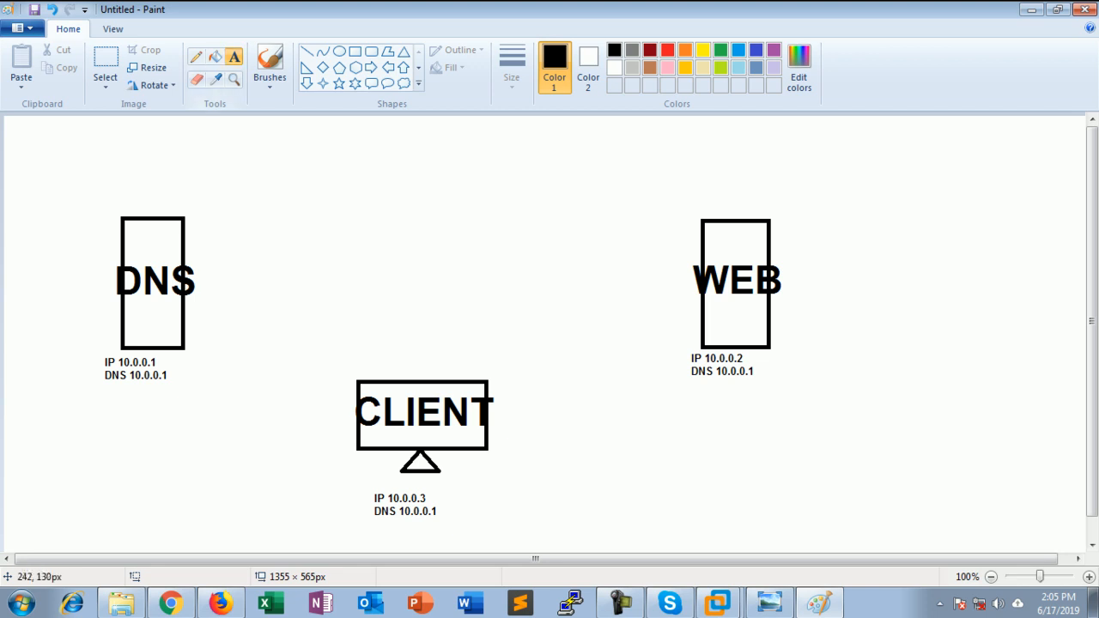
Write "FLZ" just right of the DNS box's upper edge and "smartlab.com" slightly indented beneath it.
click(199, 216)
text(F)
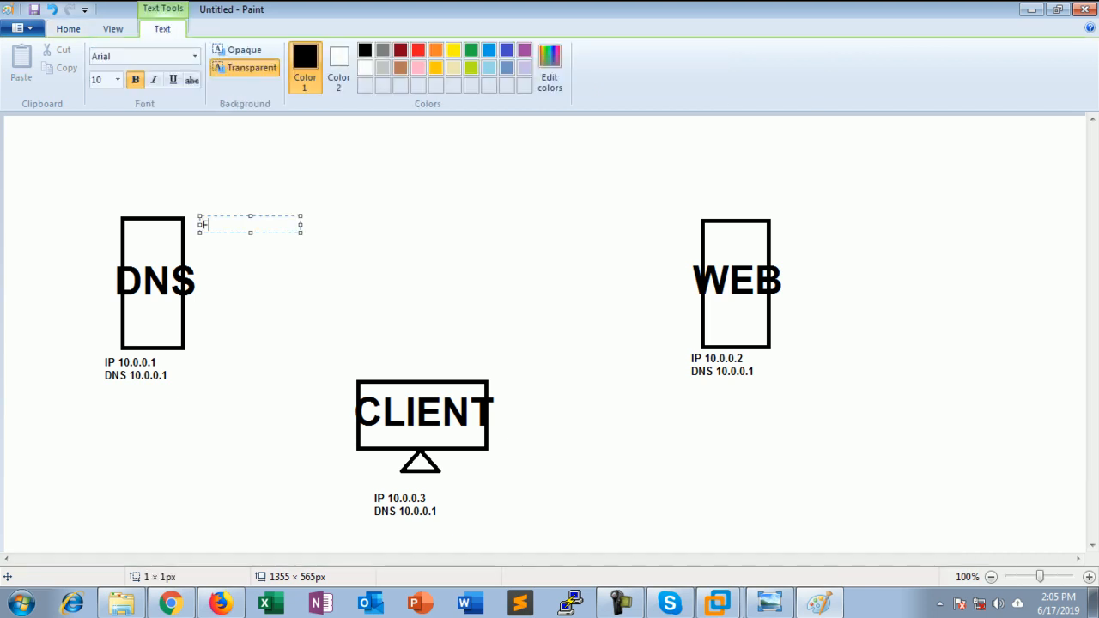
text(LZ)
click(230, 261)
click(213, 236)
text(smartlab.com)
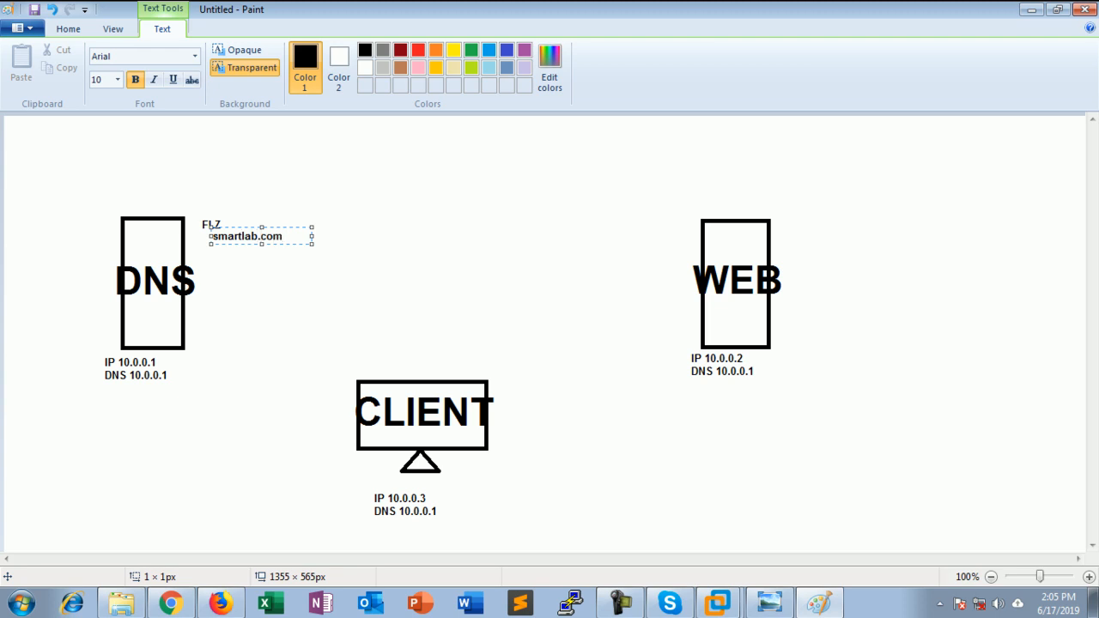
click(435, 254)
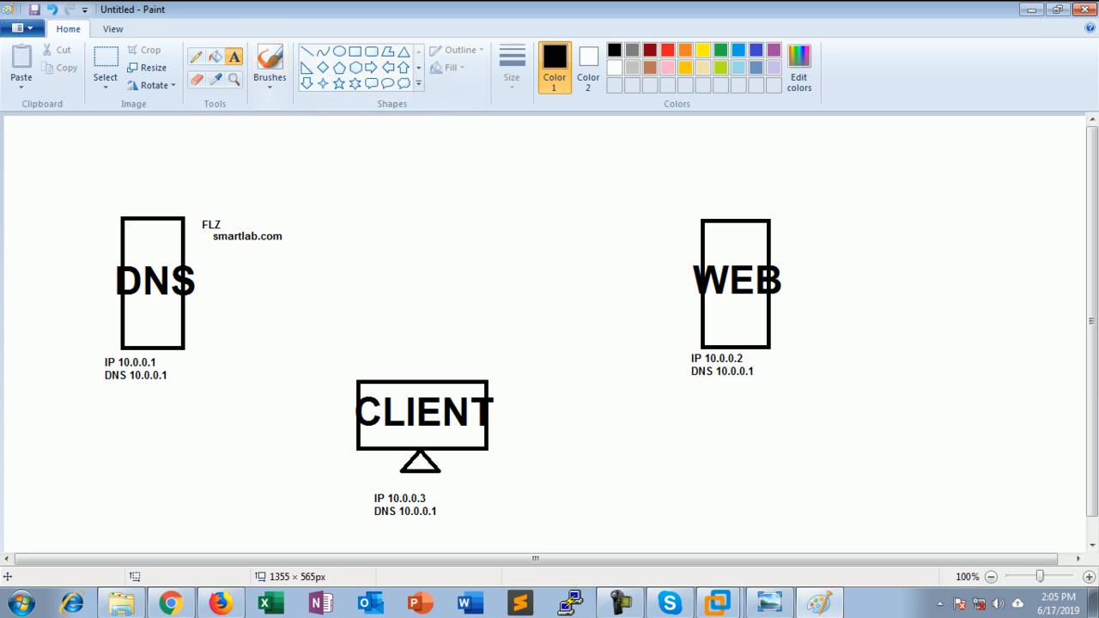
click(229, 250)
text(w)
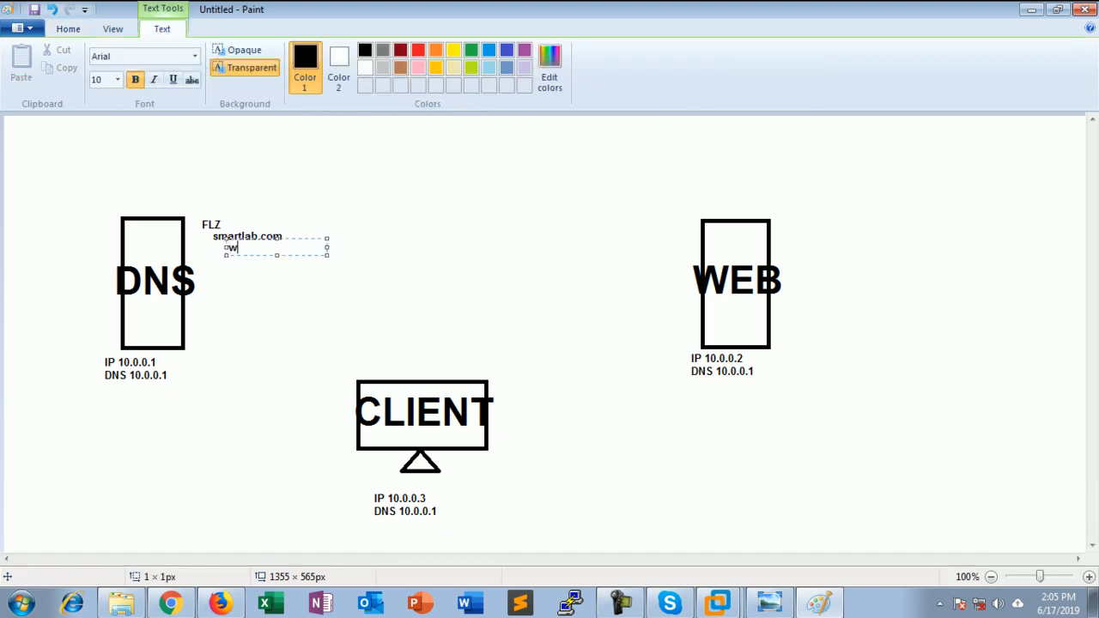
text(eb.smartlab.com)
click(231, 254)
click(230, 254)
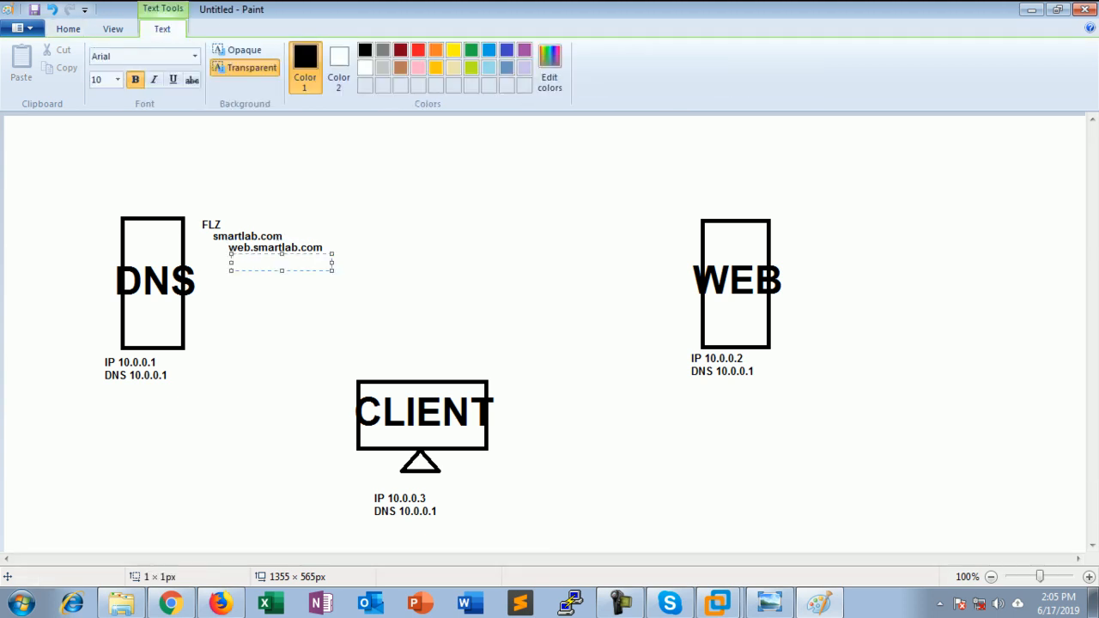
text(www.smartlab.com)
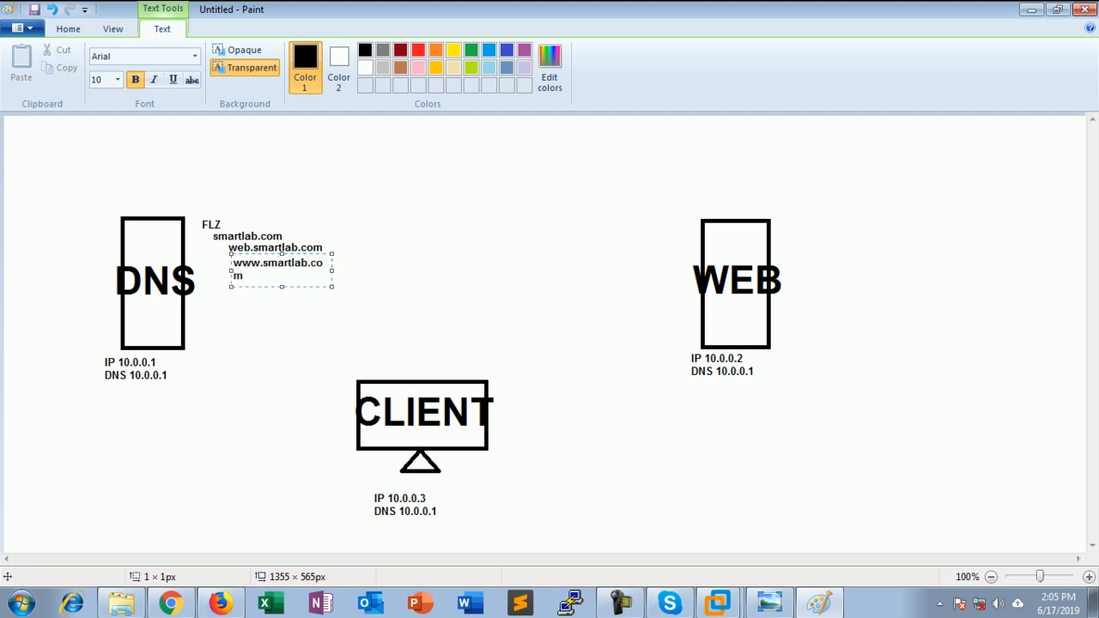
drag(333, 270, 344, 271)
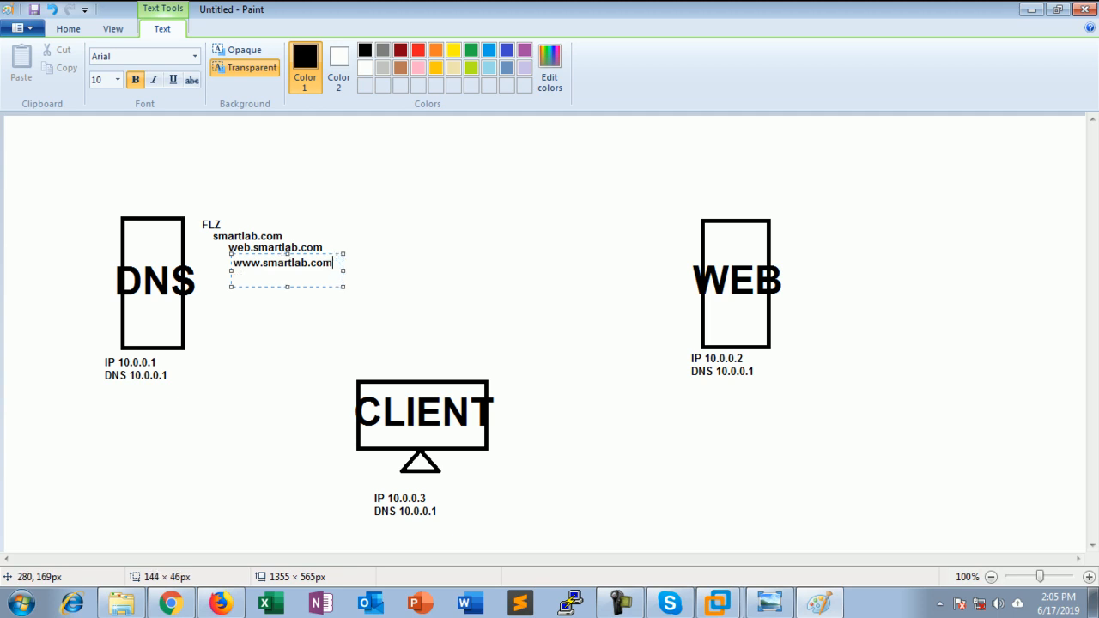
click(387, 255)
click(340, 239)
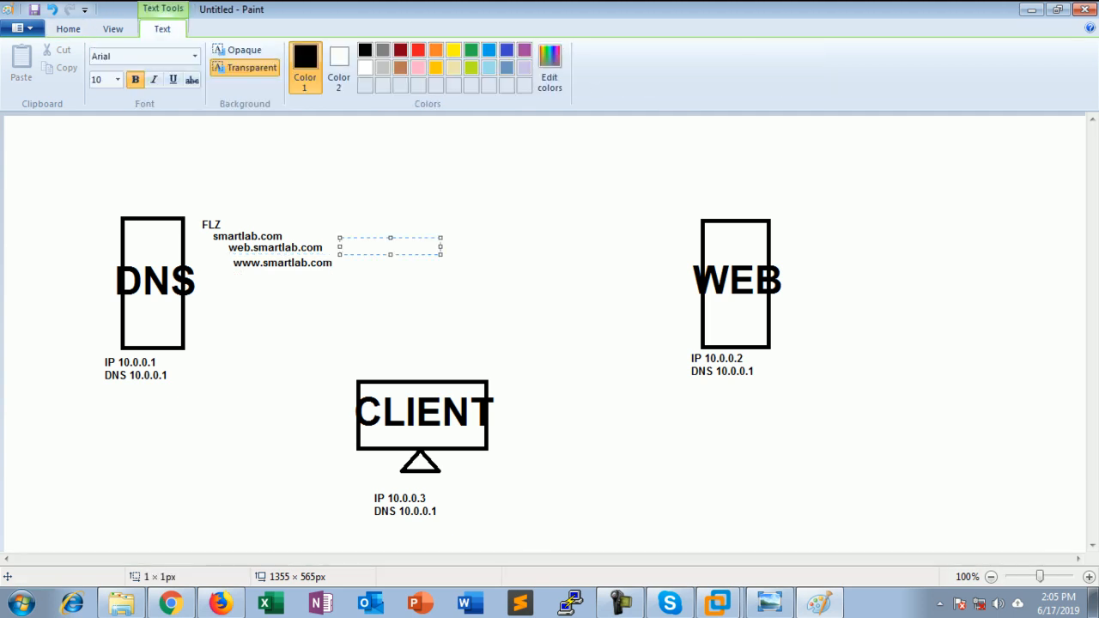
text(10.0.0.2)
click(375, 274)
click(341, 255)
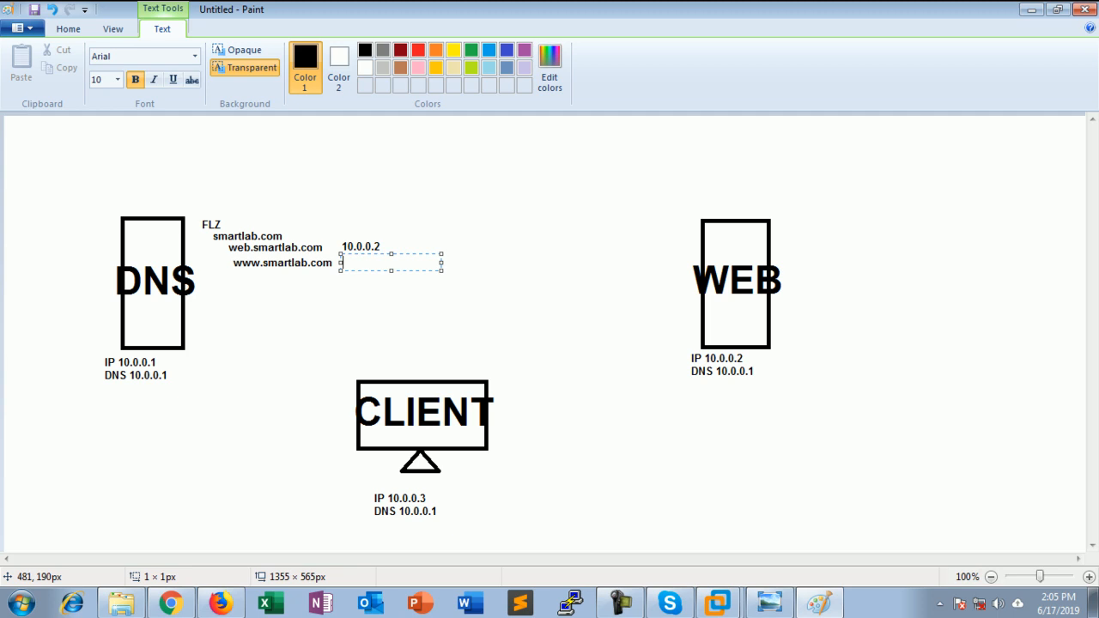
text(www)
click(476, 290)
click(404, 245)
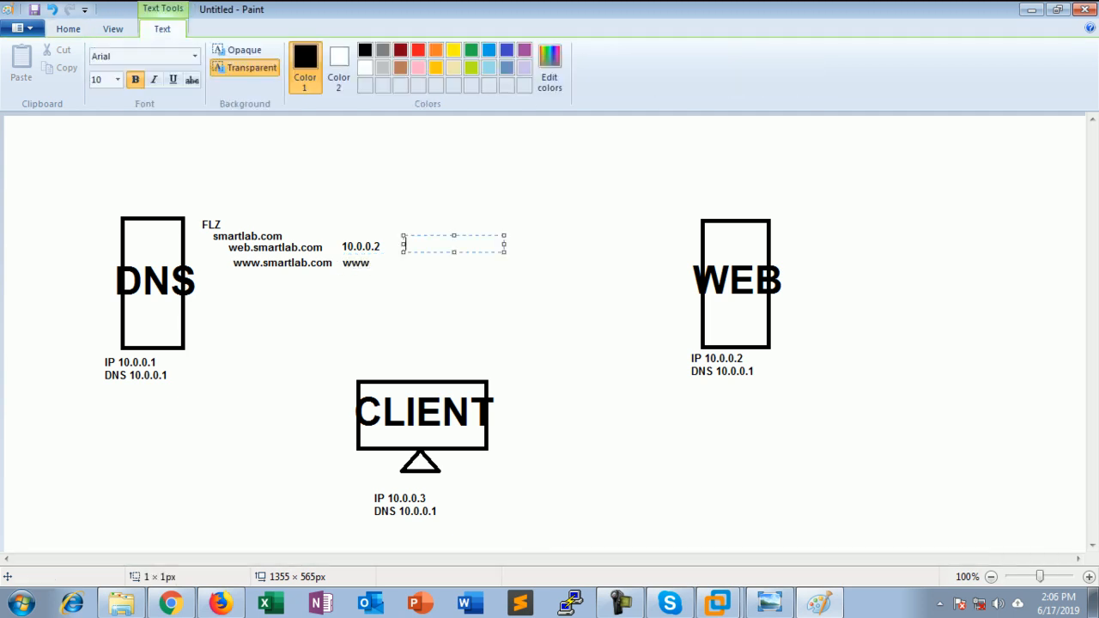
text((A))
click(480, 264)
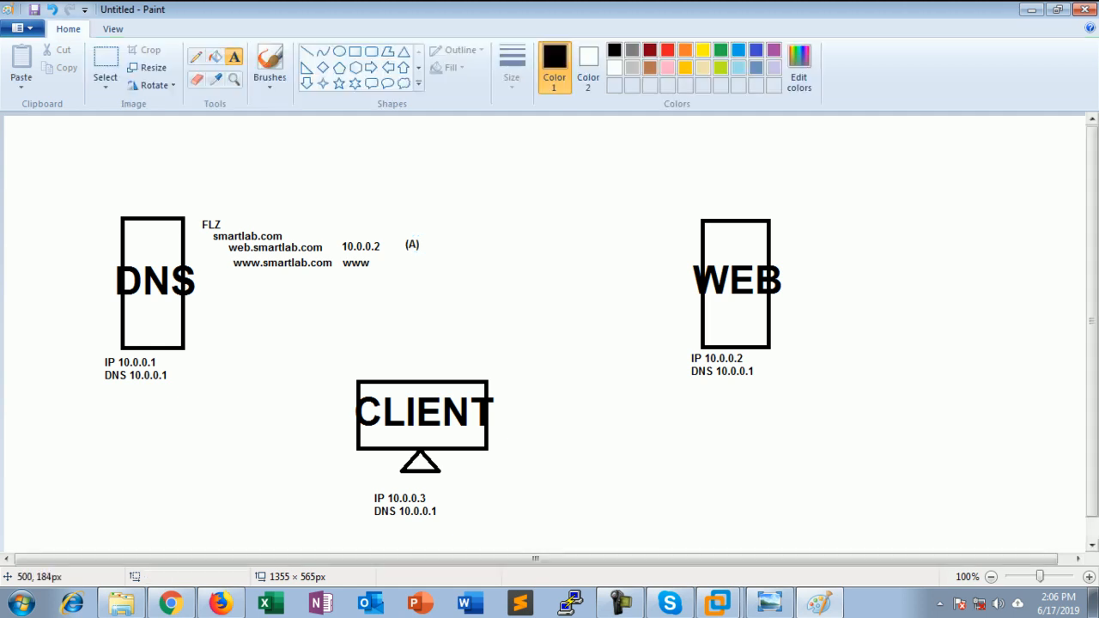
click(404, 264)
text(C)
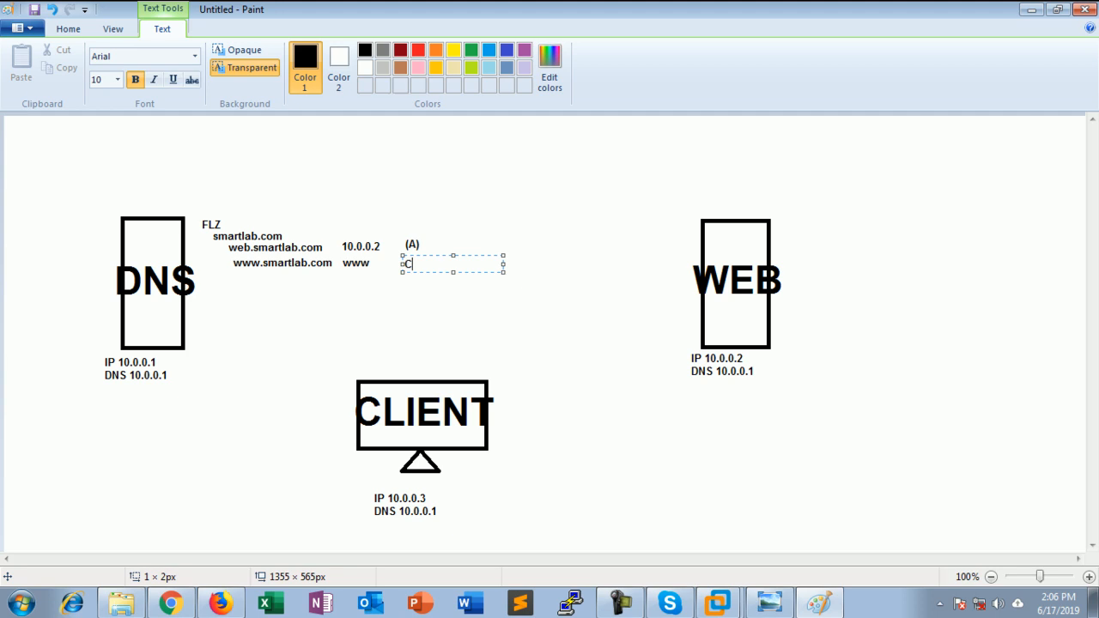
key(BackSpace)
text((CNAME))
click(418, 320)
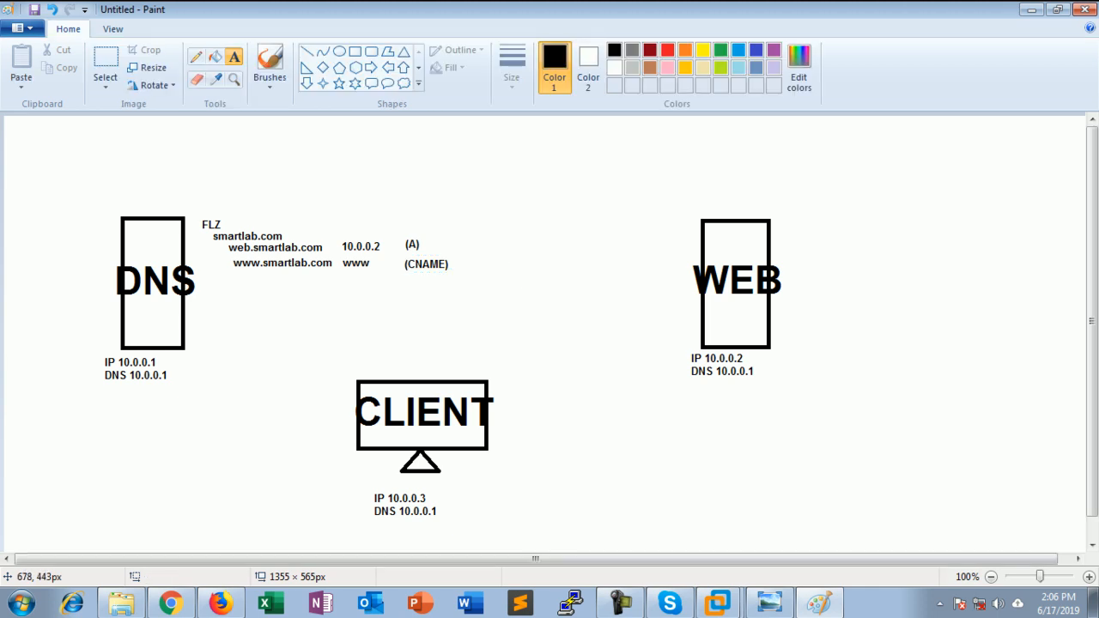
Draw a browser window rectangle about 274 × 153 px right of the CLIENT monitor and write "web.smartlab.com" inside its upper-left corner.
click(354, 52)
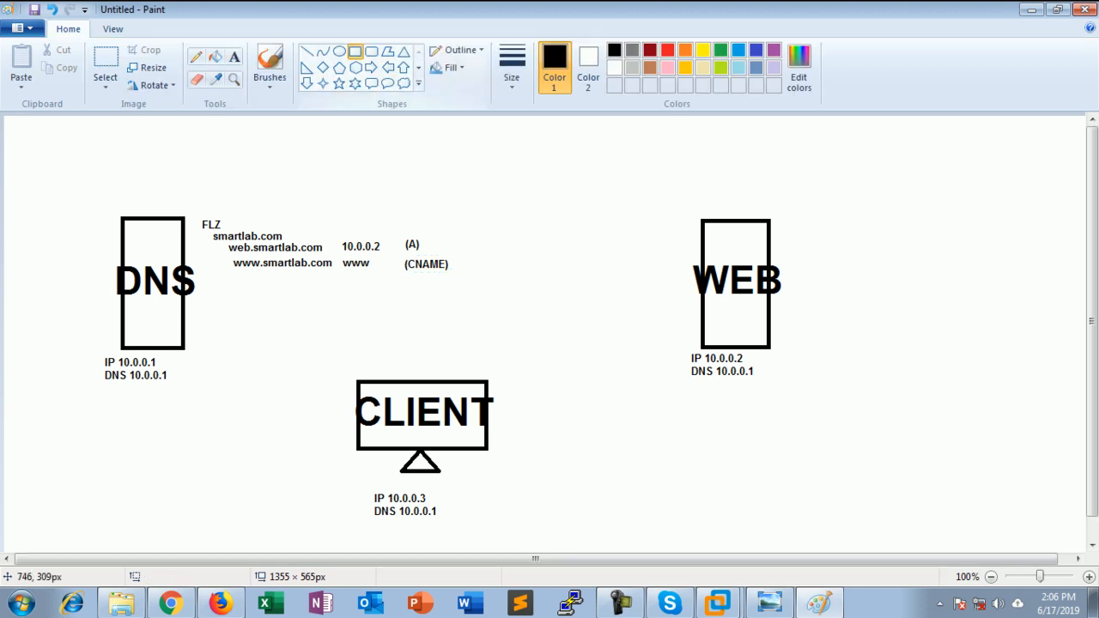
drag(536, 385, 757, 508)
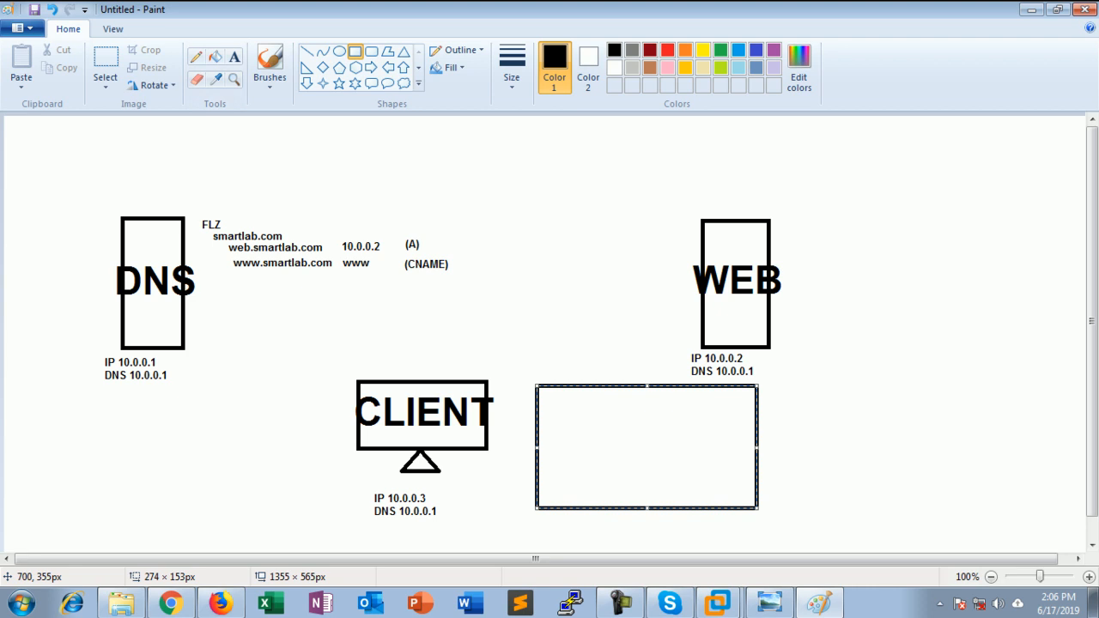
click(234, 57)
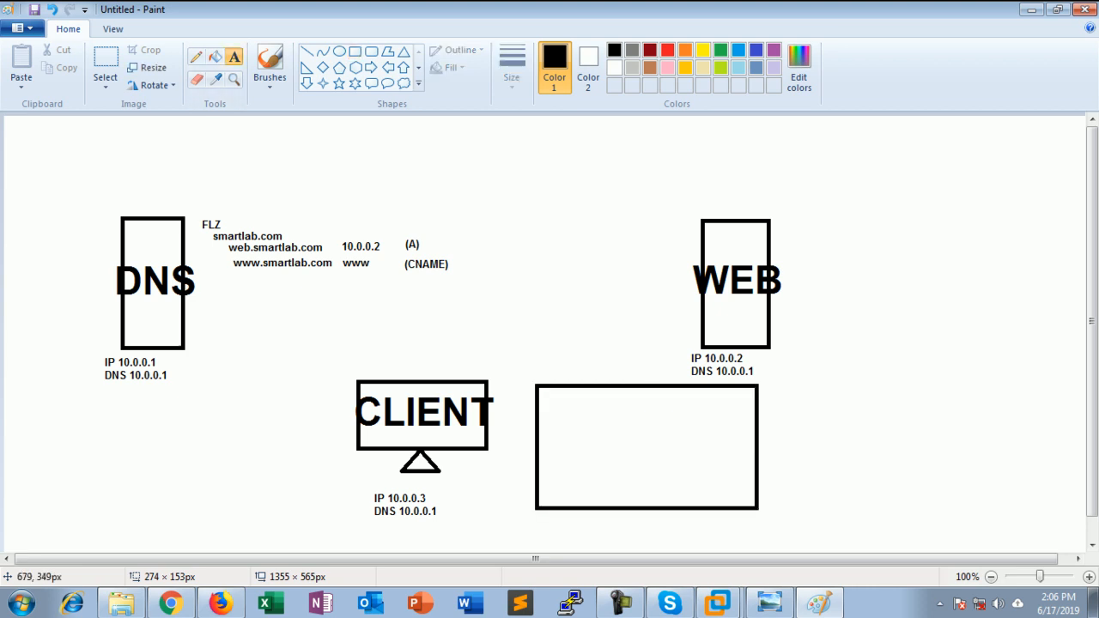
click(539, 386)
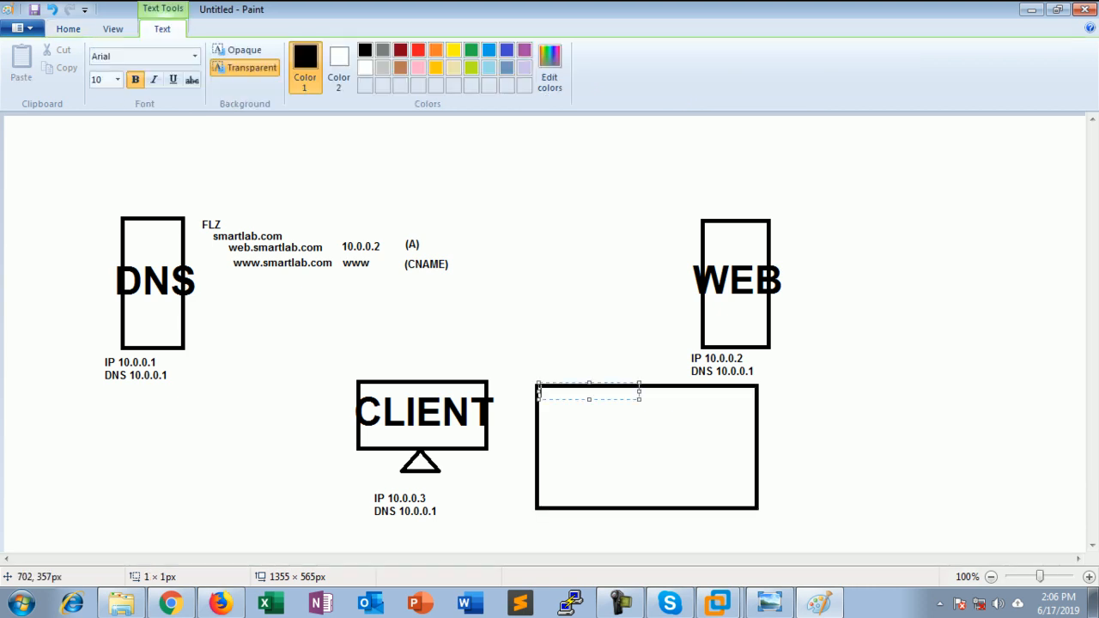
text(web.smartlab.com)
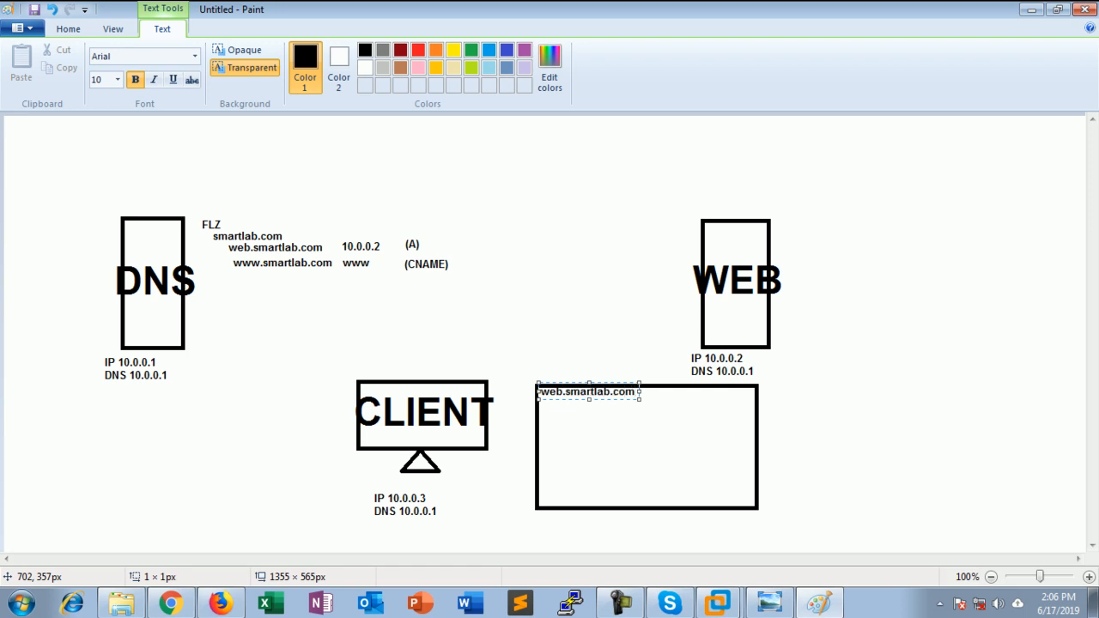
drag(538, 381, 540, 384)
click(833, 475)
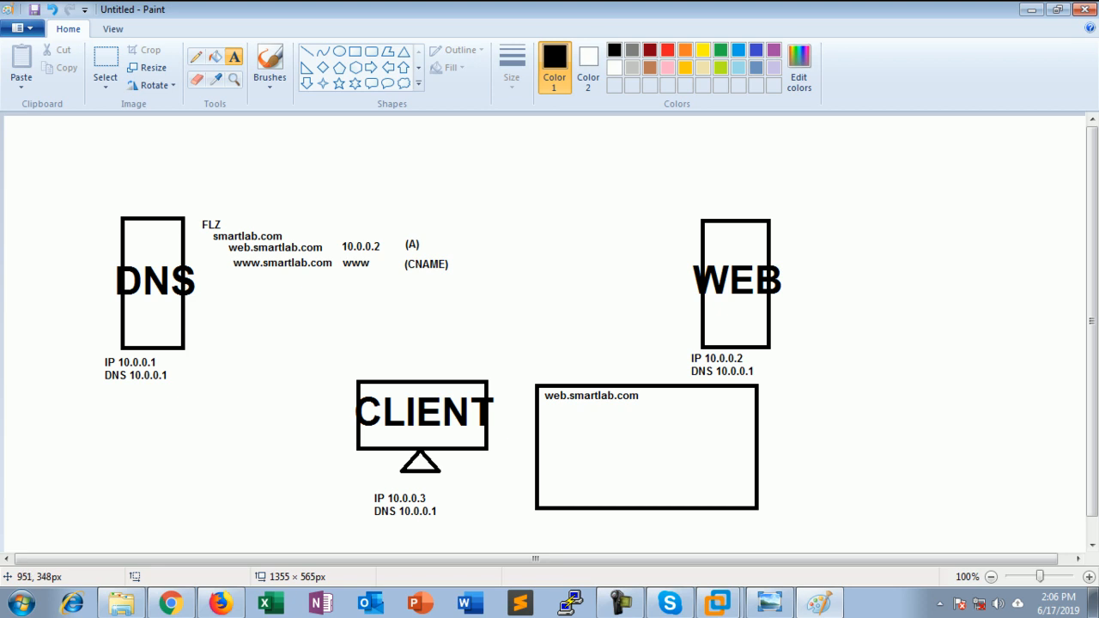
List the lookup order to the right of the browser rectangle as "1. browser cache" and, below it, "2. dns cache".
click(769, 386)
text(1. )
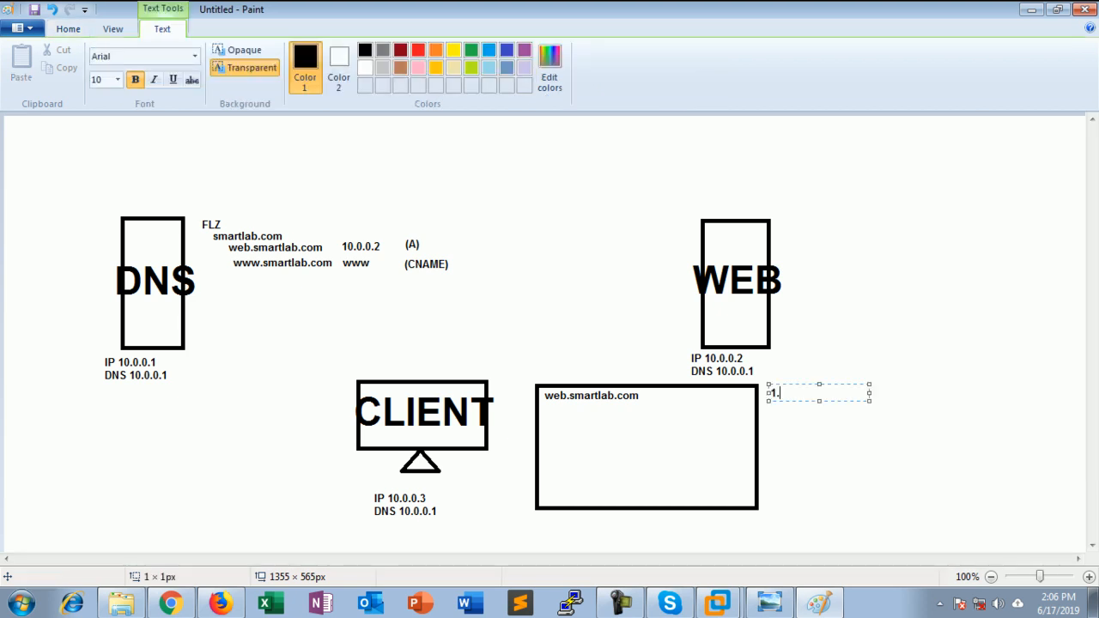
text(browser cache)
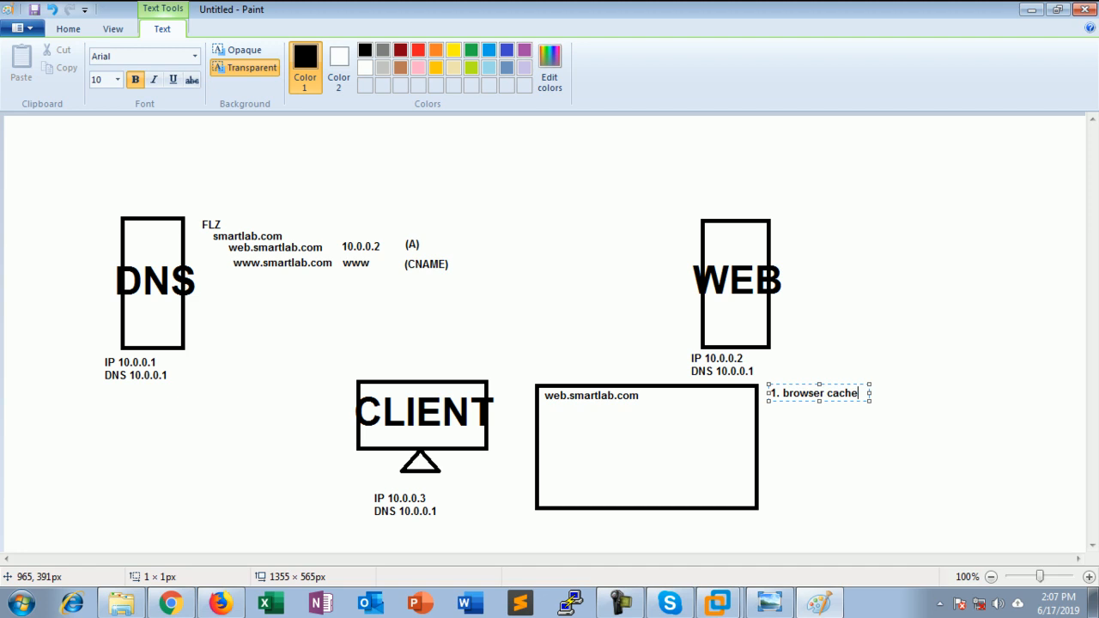
click(767, 407)
click(772, 399)
text(2. dns cache)
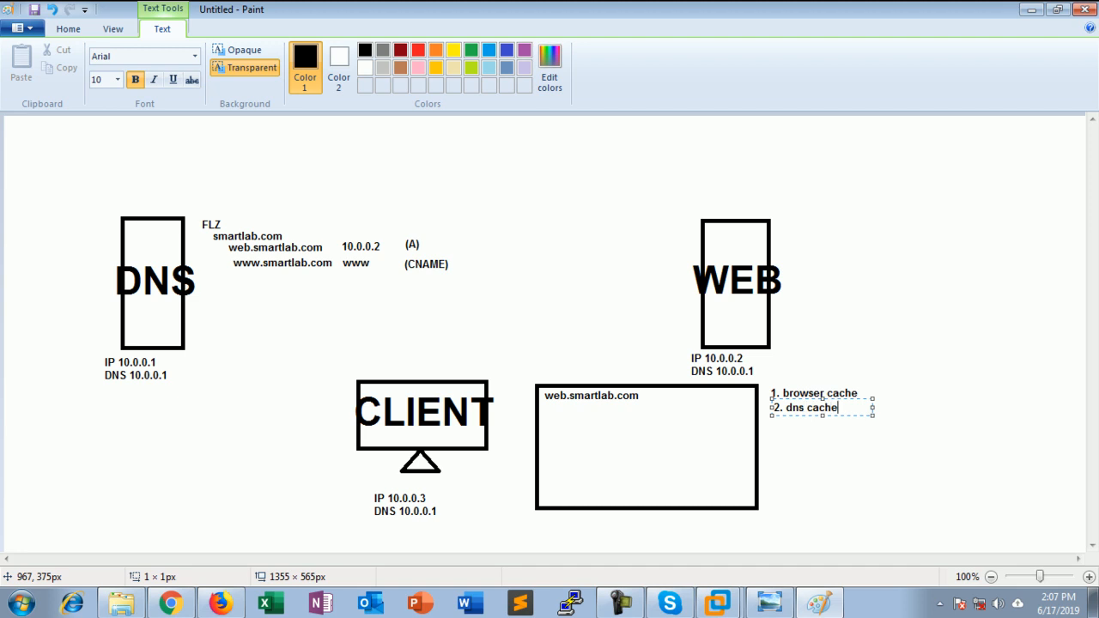
click(812, 449)
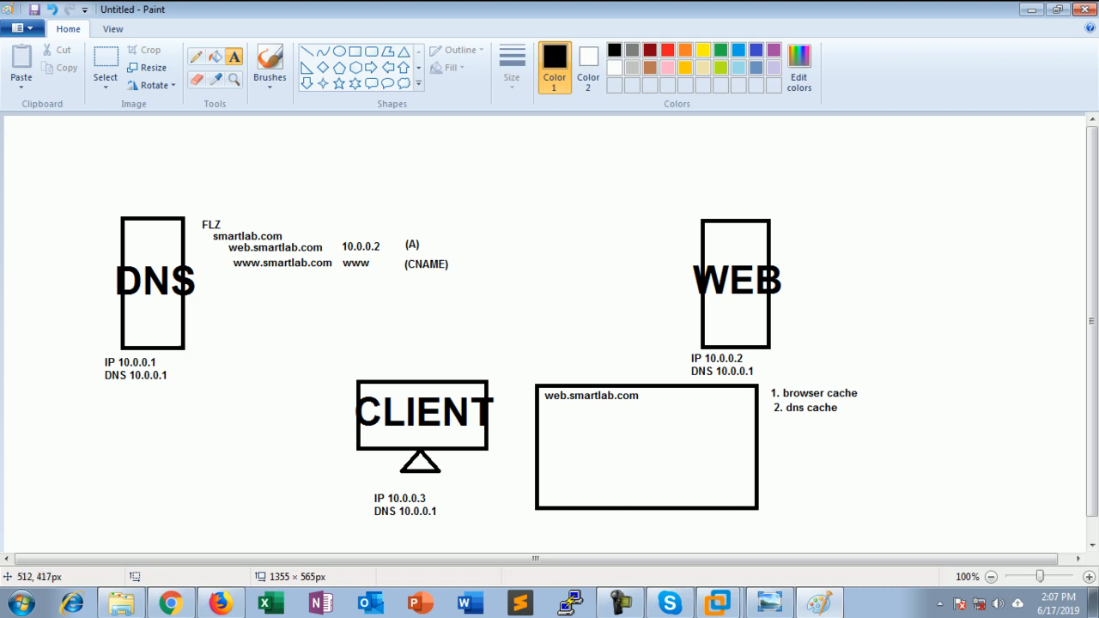
Connect the CLIENT monitor to the DNS box with a straight line about 212 × 119 px and start a note below it with "who is".
click(306, 51)
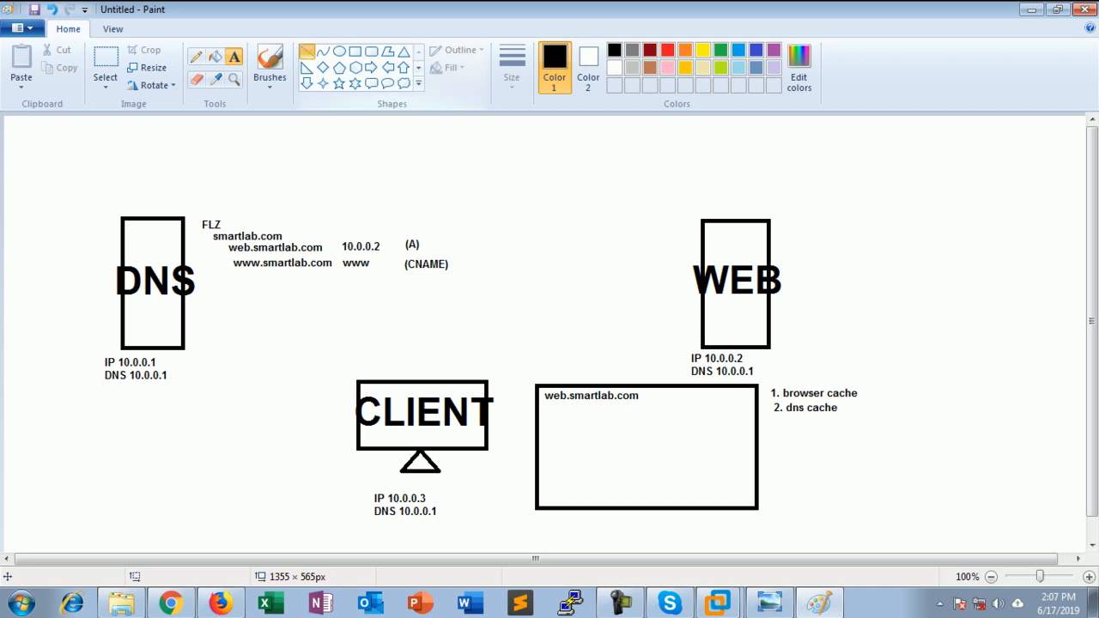
drag(357, 435, 187, 338)
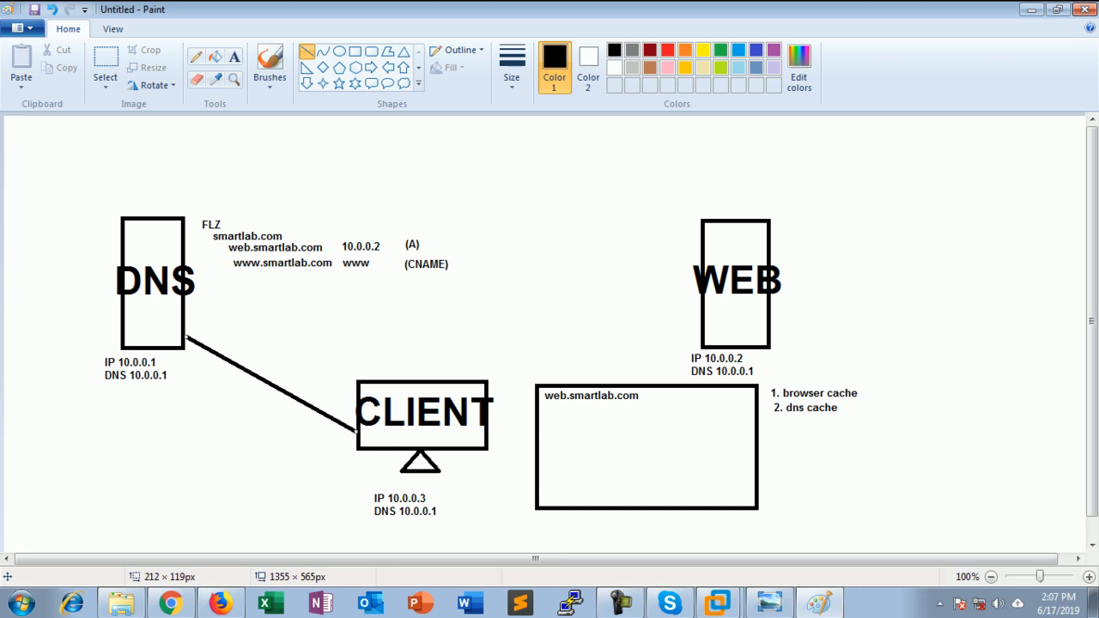
click(234, 56)
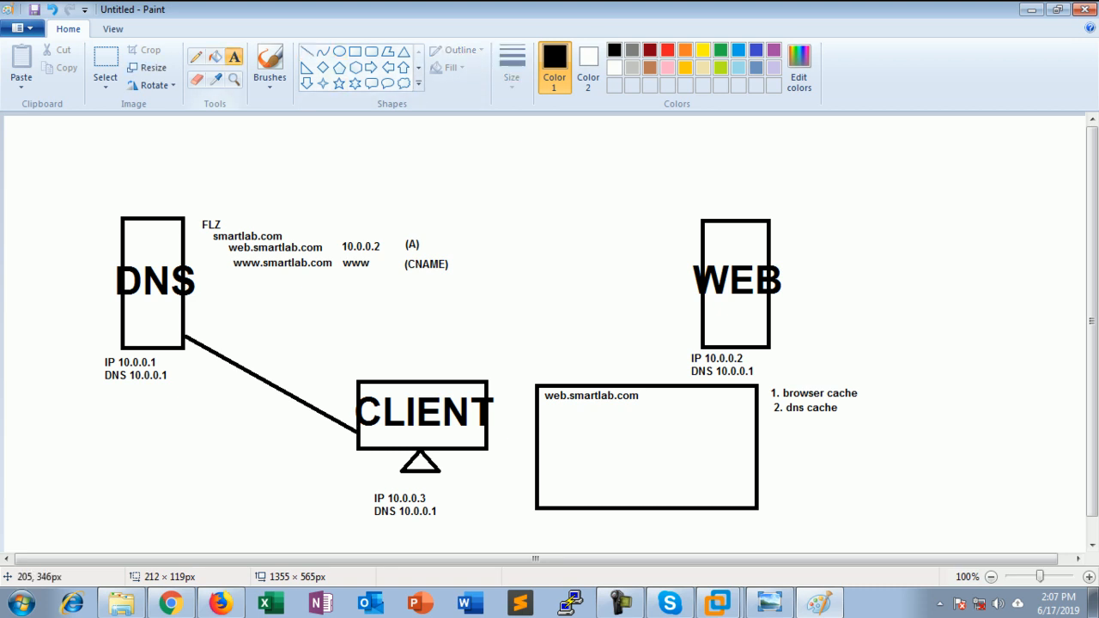
click(186, 364)
text(who is )
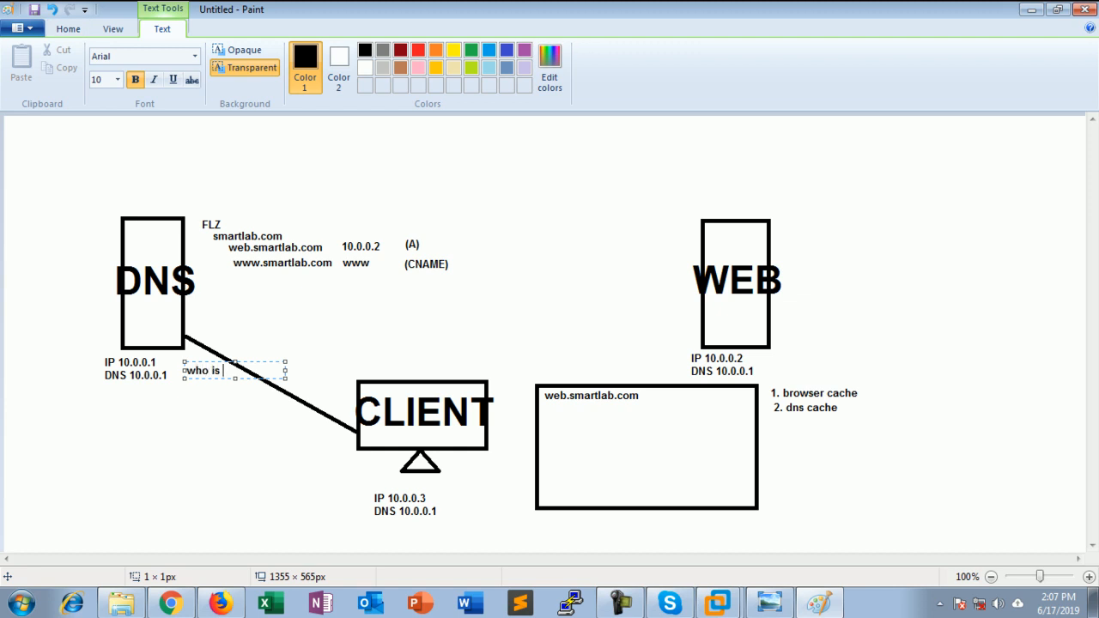
text(www)
key(BackSpace)
key(BackSpace)
key(BackSpace)
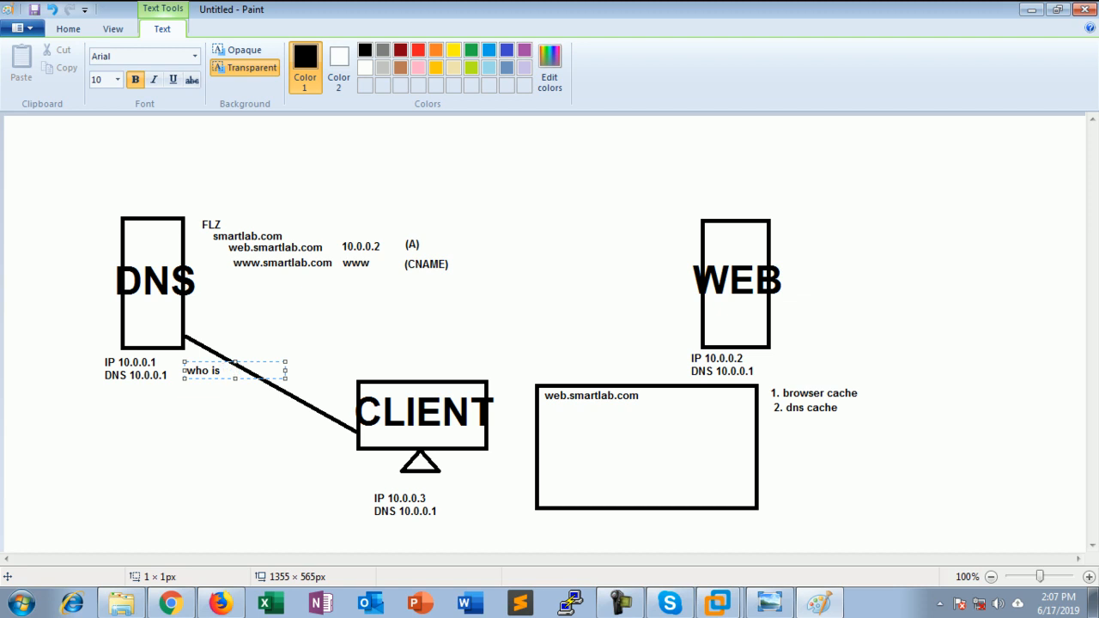